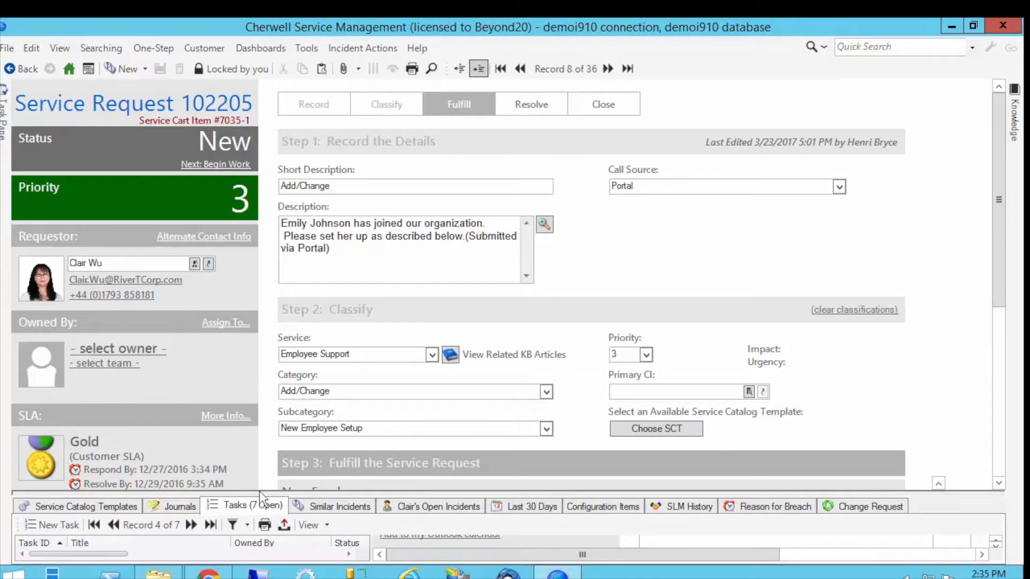
Expand the service request's task list and review the tasks' details and owning teams, from UnBox a PC through Deliver Equipment.
drag(260, 491, 251, 537)
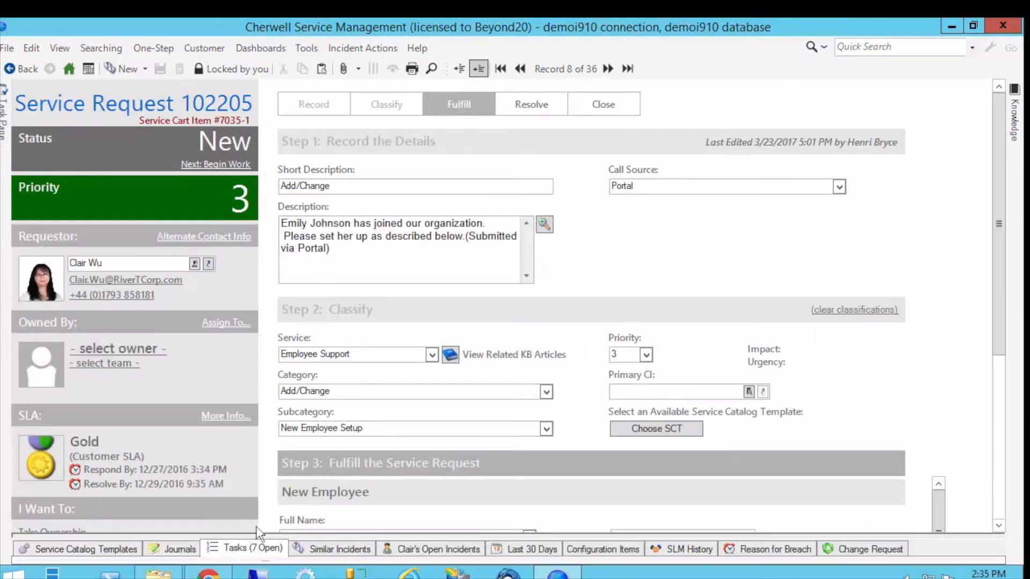
click(250, 550)
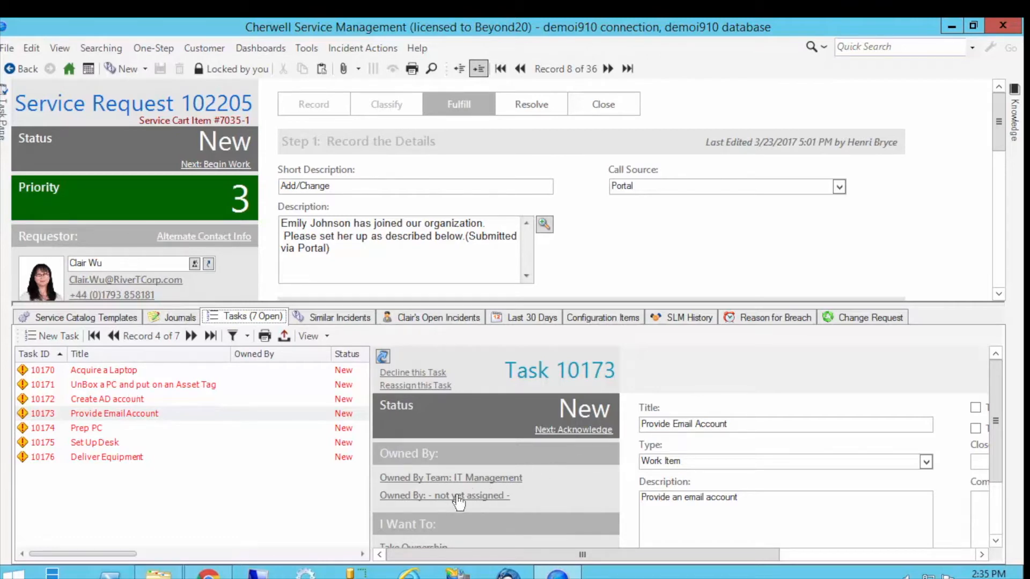
click(121, 373)
click(119, 385)
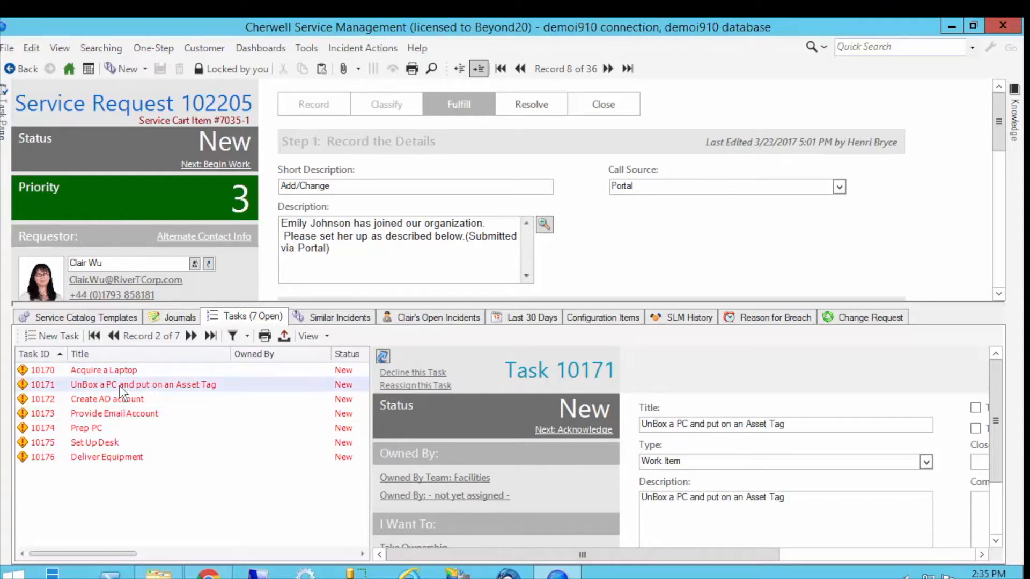
click(145, 400)
click(152, 416)
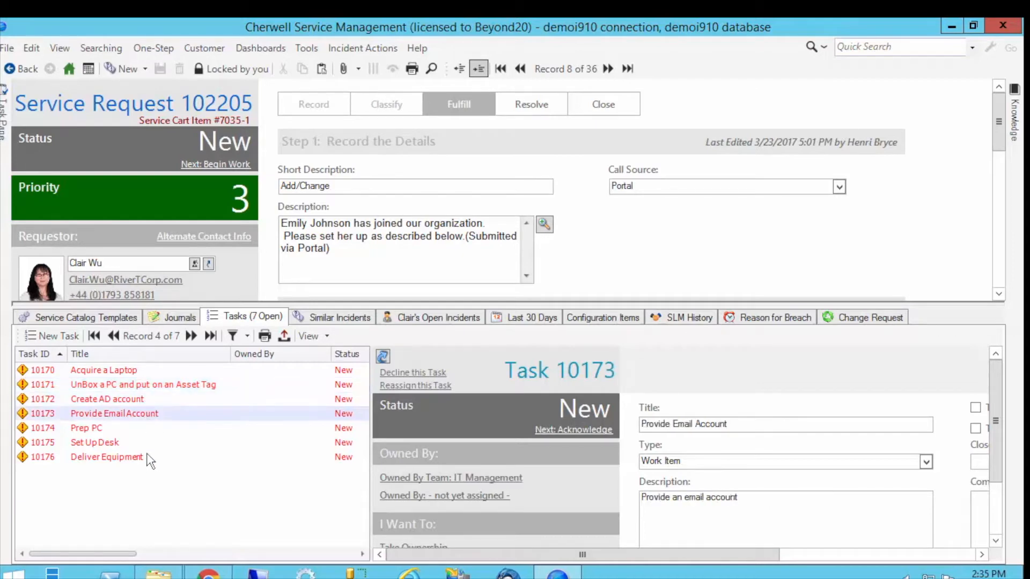
click(106, 428)
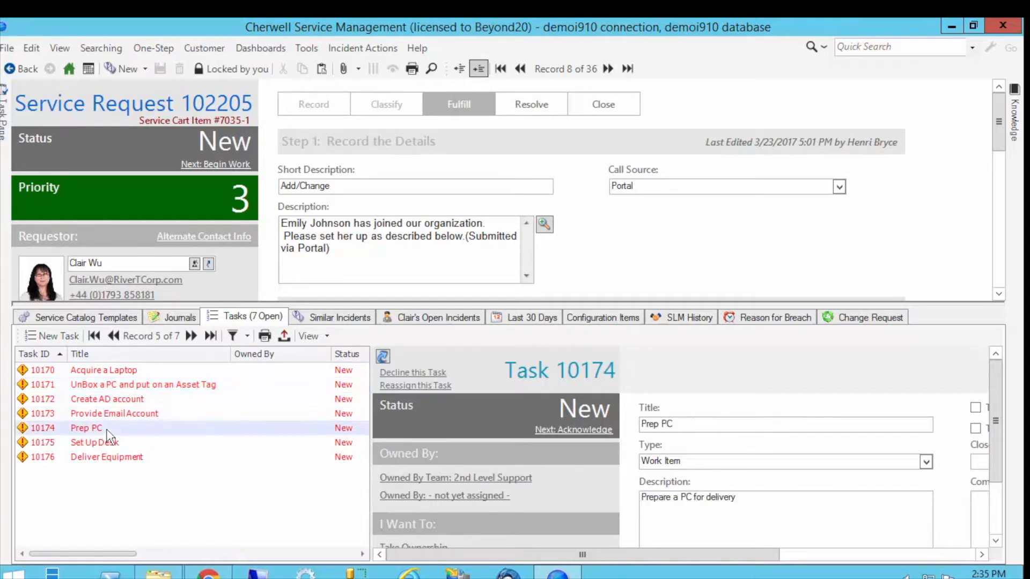
click(111, 443)
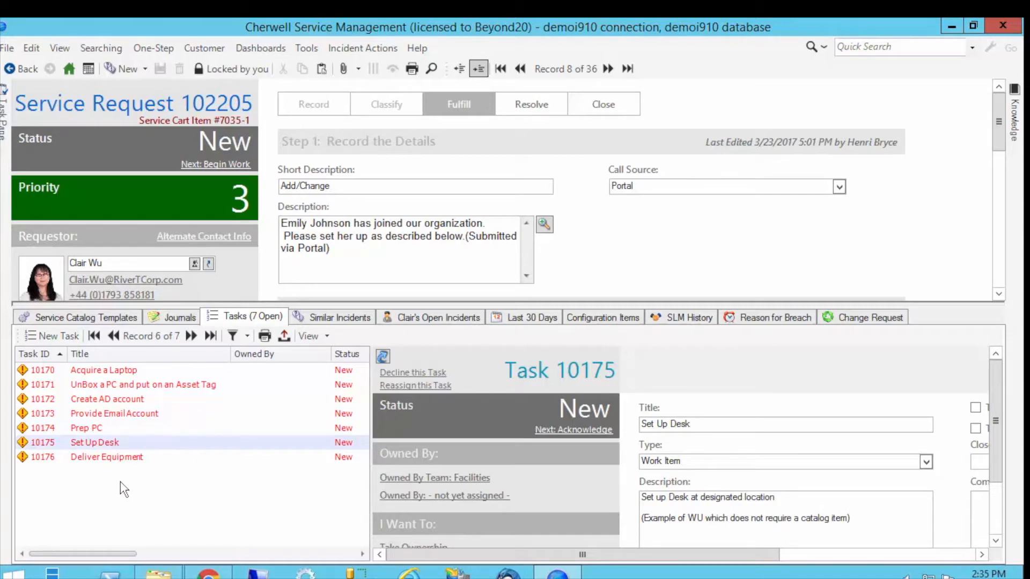
click(125, 466)
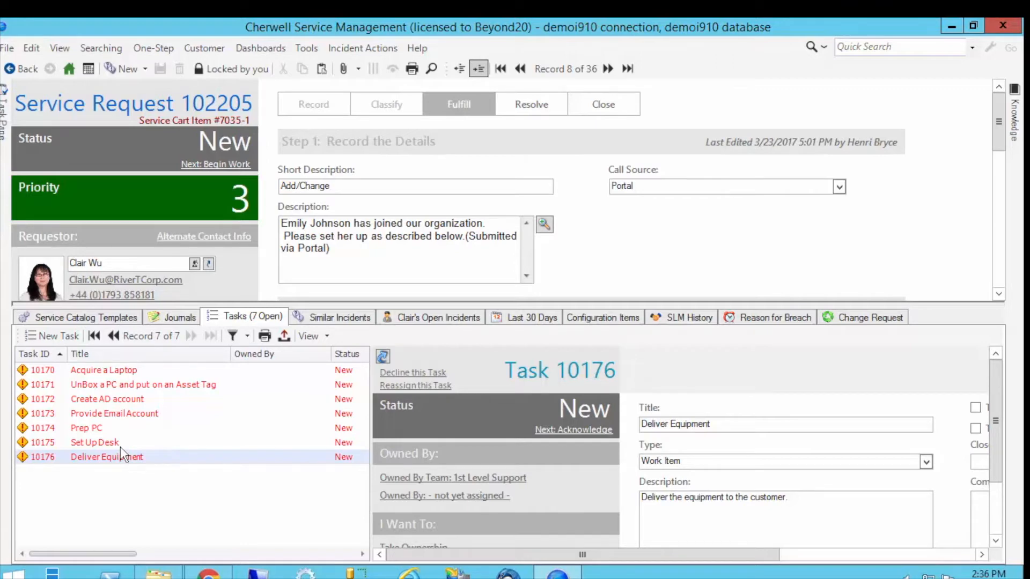
Open the full record of the Acquire a Laptop task and view its detailed date/time information.
click(127, 374)
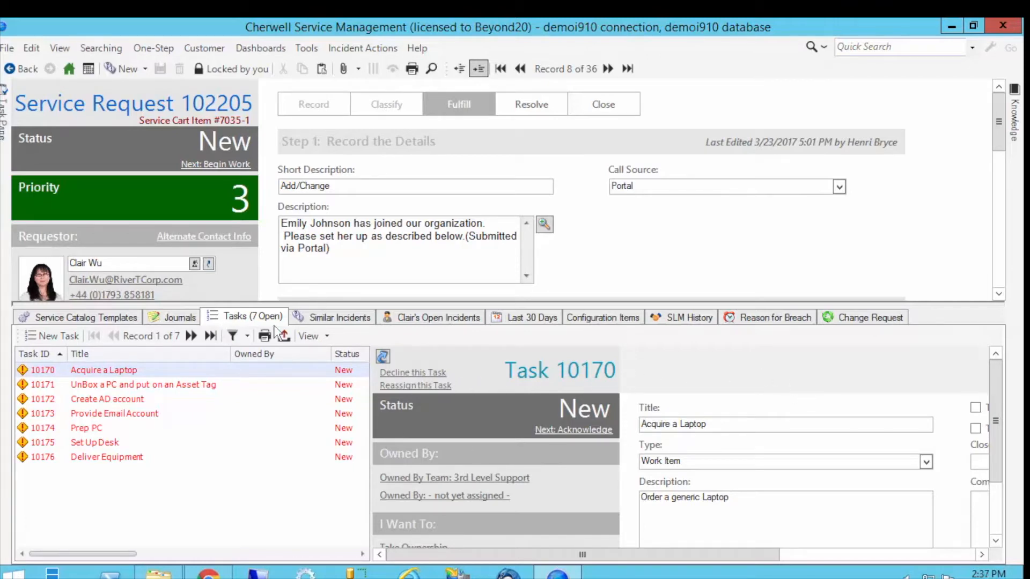
click(384, 356)
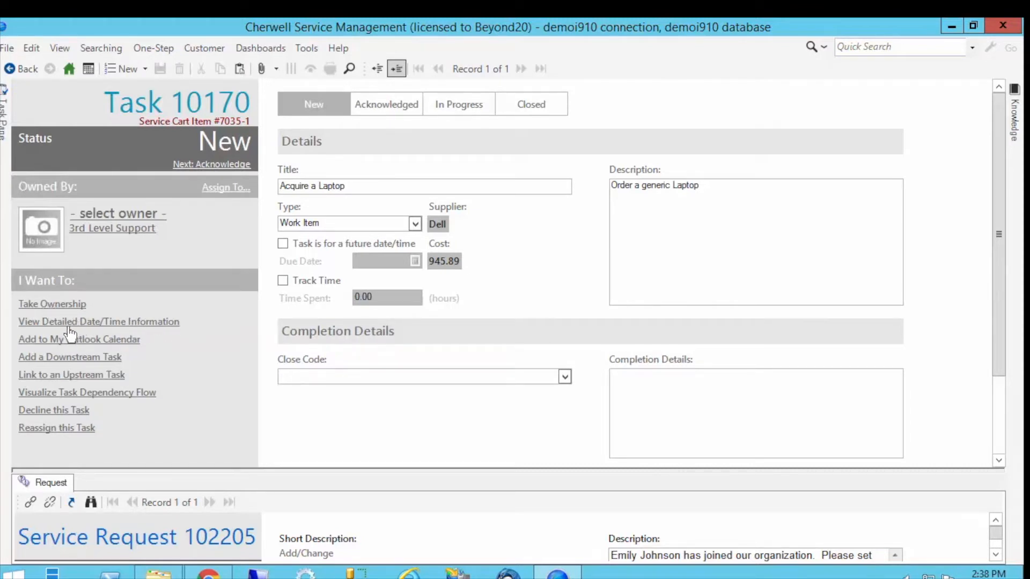
click(165, 323)
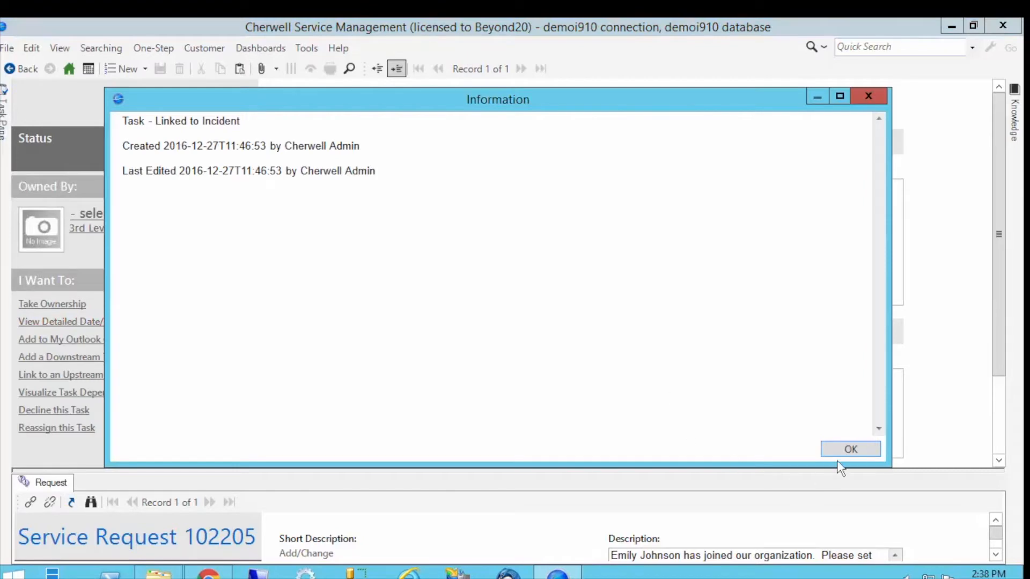
click(850, 449)
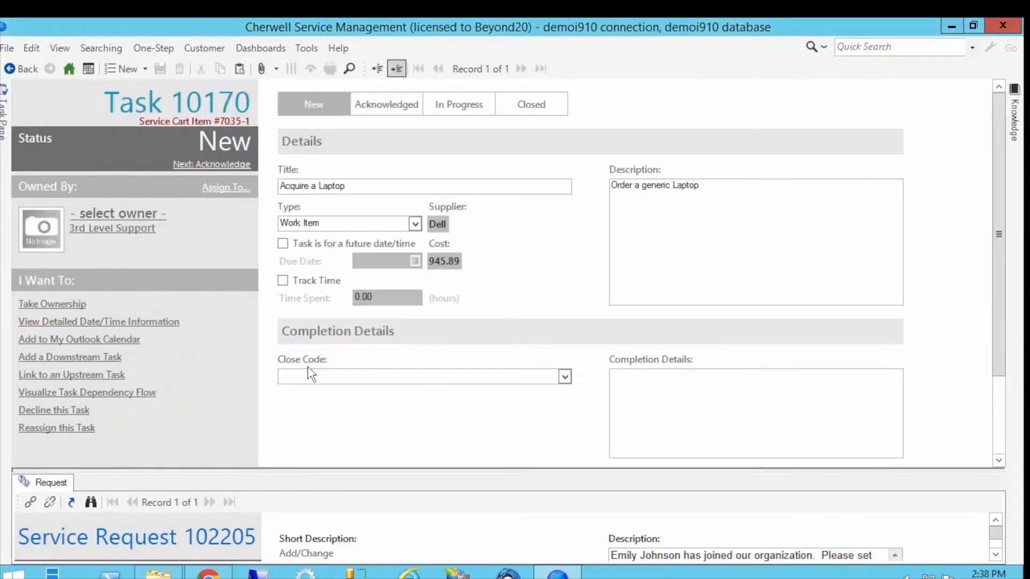
Try to add the unowned Acquire a Laptop task to the Outlook calendar.
click(110, 343)
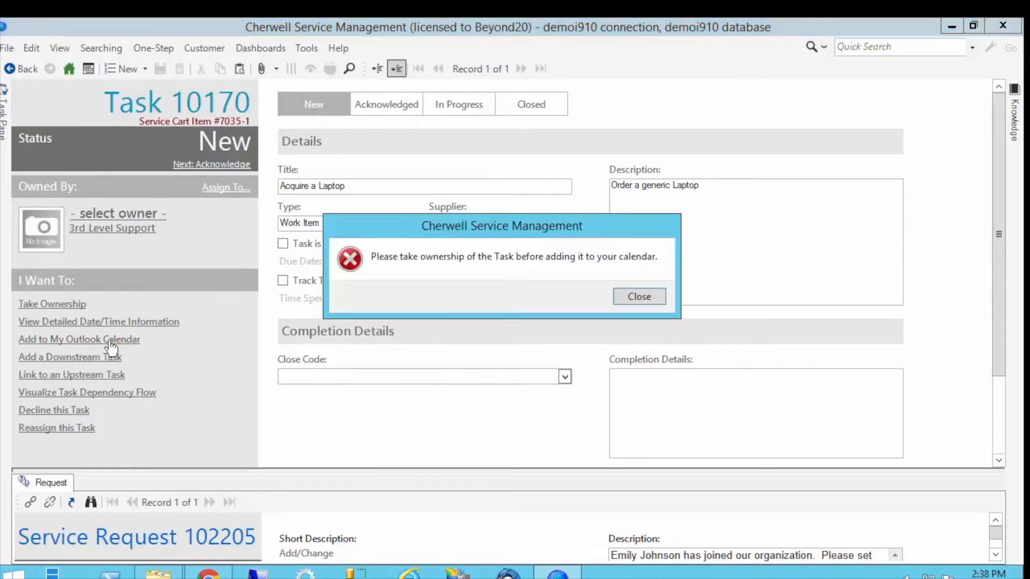
click(639, 297)
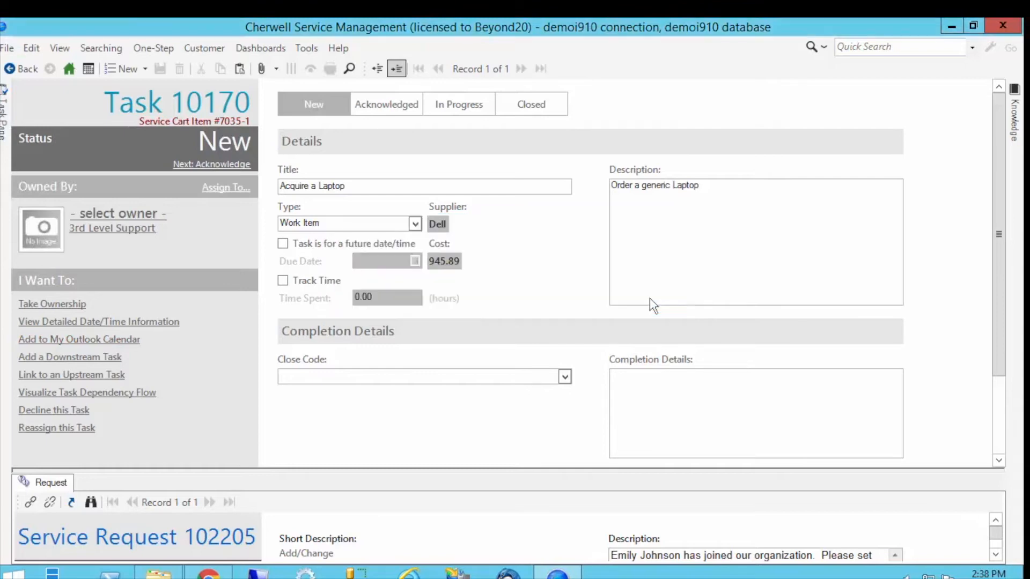
click(144, 217)
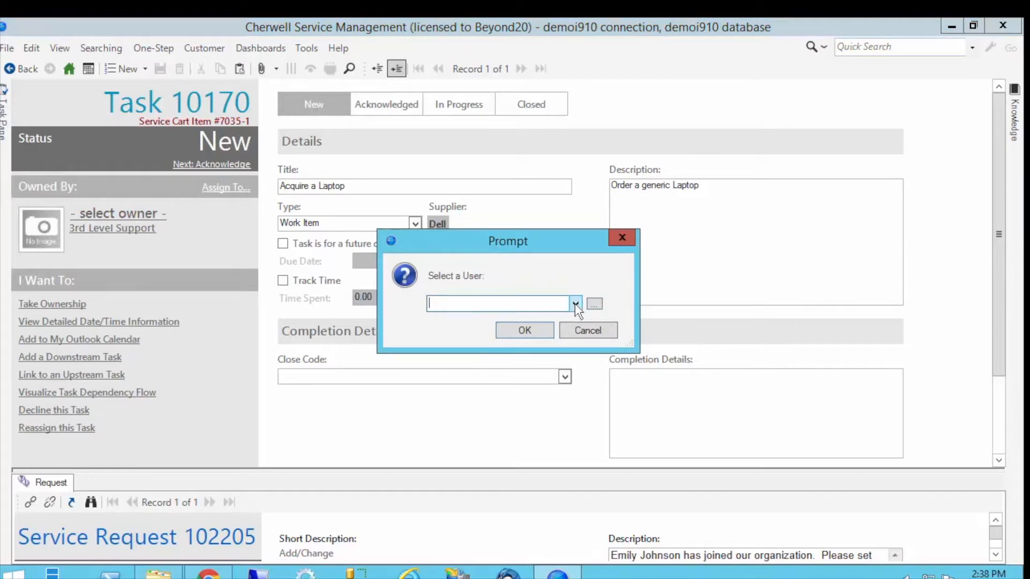
click(590, 330)
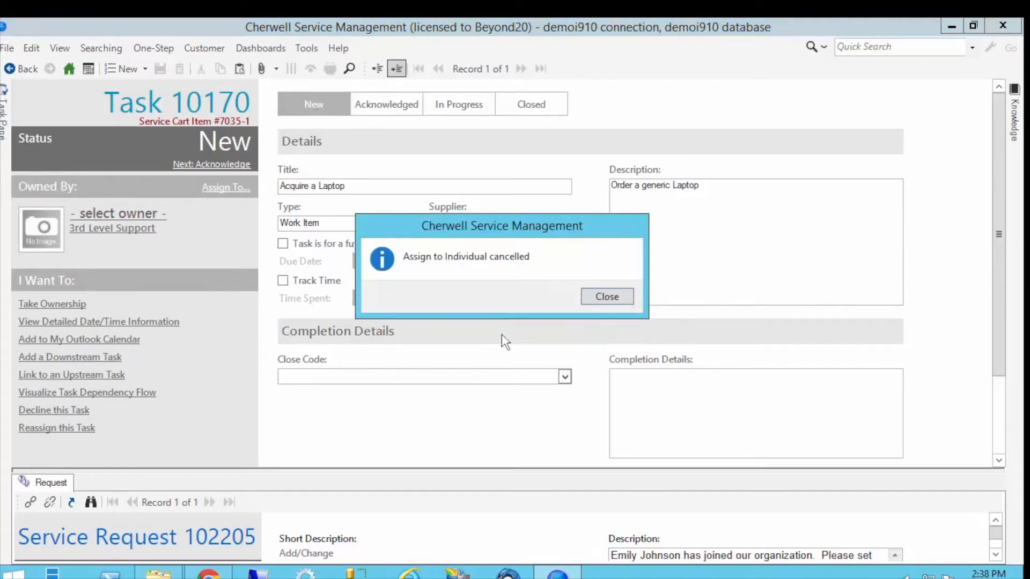
click(596, 296)
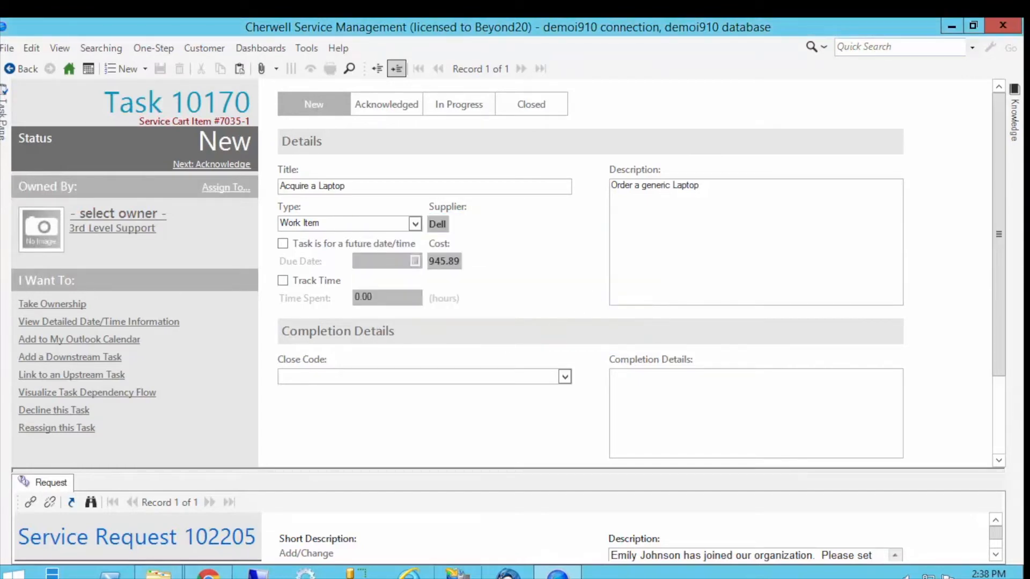
Take ownership of the Acquire a Laptop task, assign it to the 3rd Level Support team and save the record.
click(43, 306)
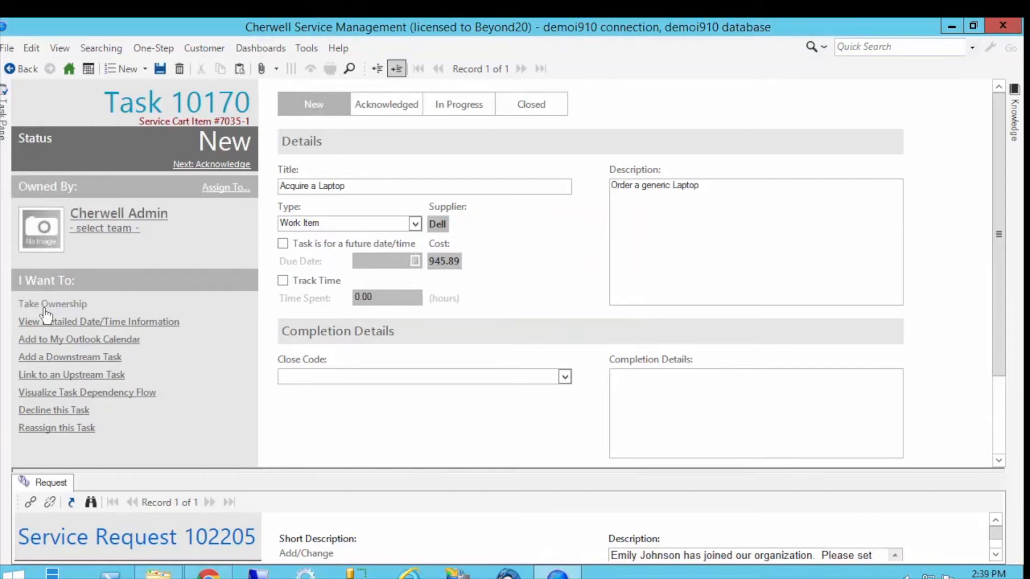
click(125, 229)
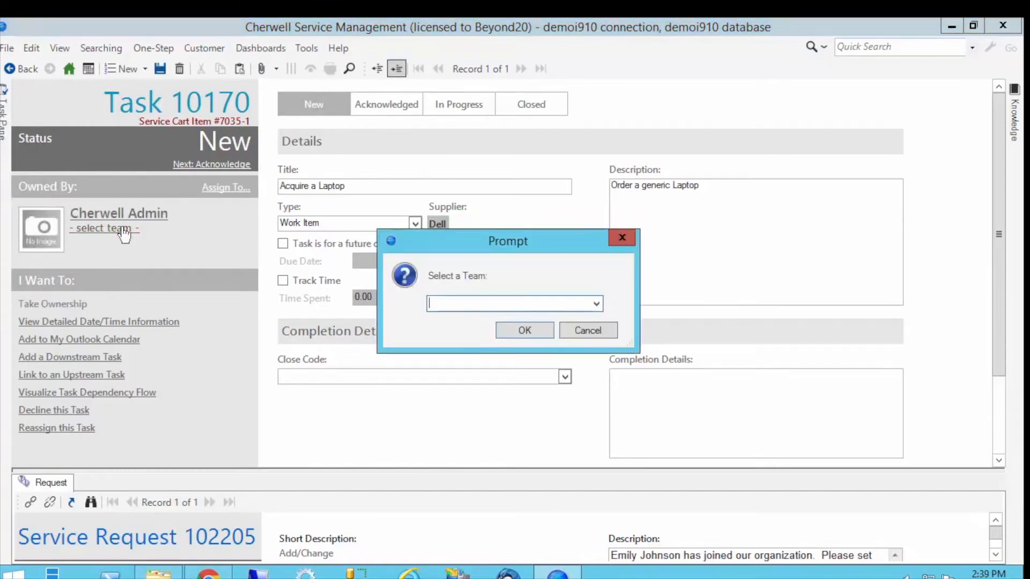
click(596, 304)
click(557, 341)
click(551, 328)
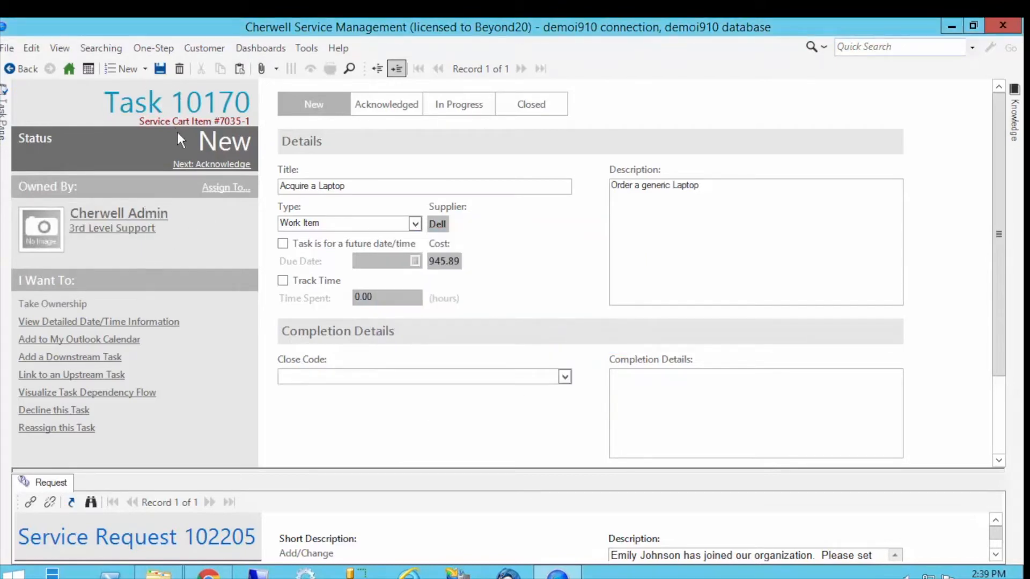
click(160, 68)
Add the Acquire a Laptop task to the Outlook calendar with a due date of 5/26/2017 8:00 AM.
click(98, 343)
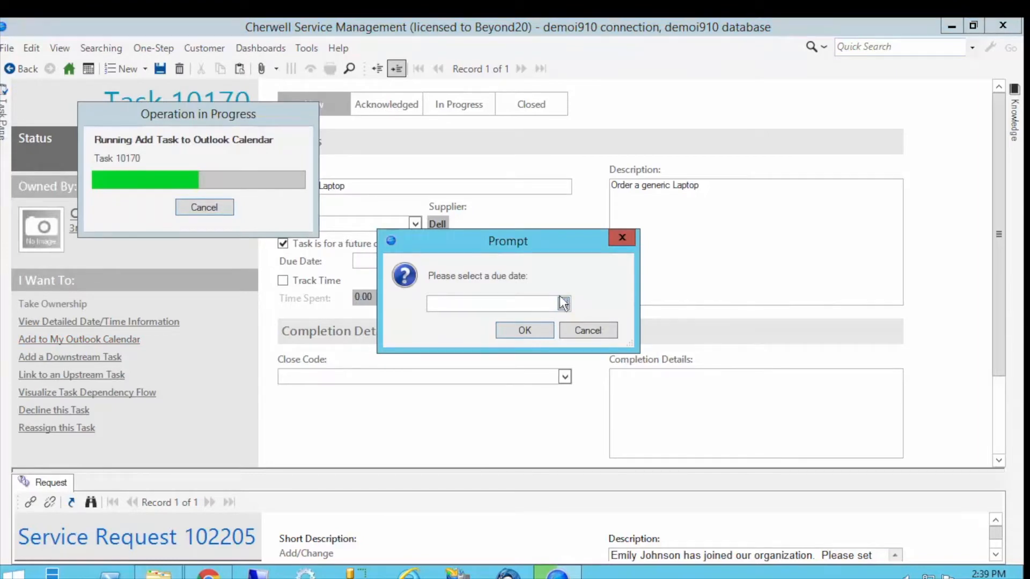
drag(677, 249, 677, 249)
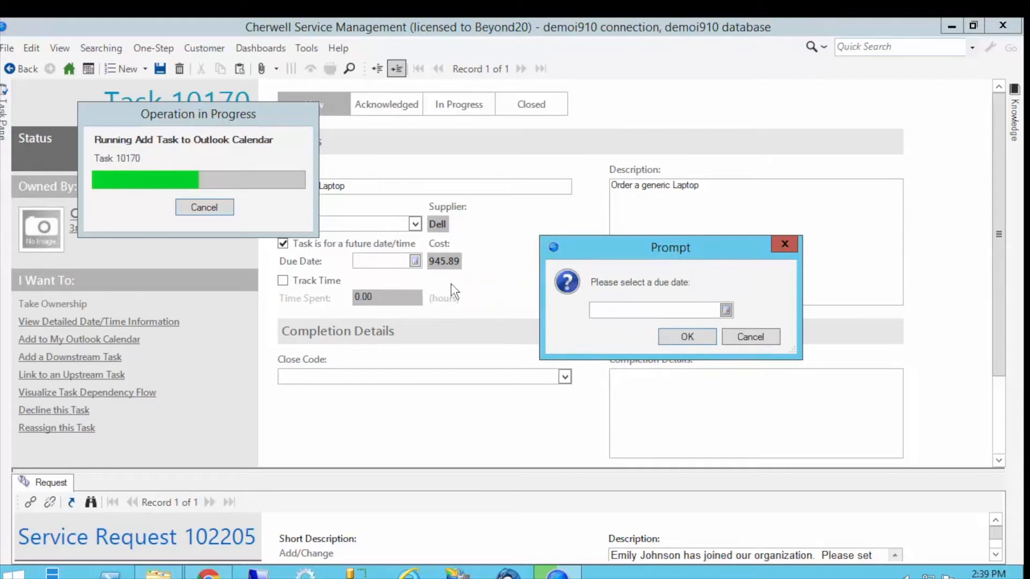
click(725, 310)
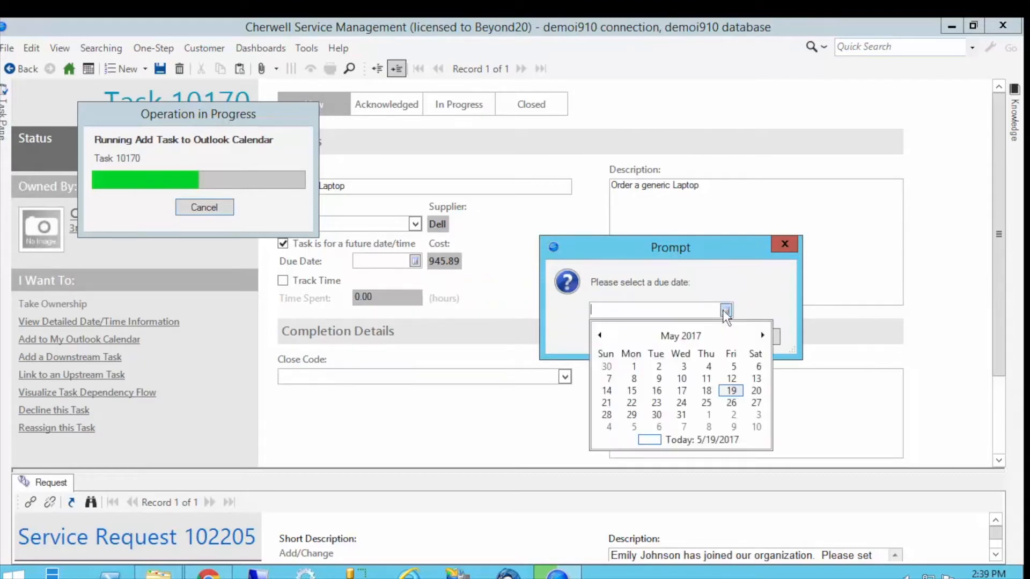
click(731, 403)
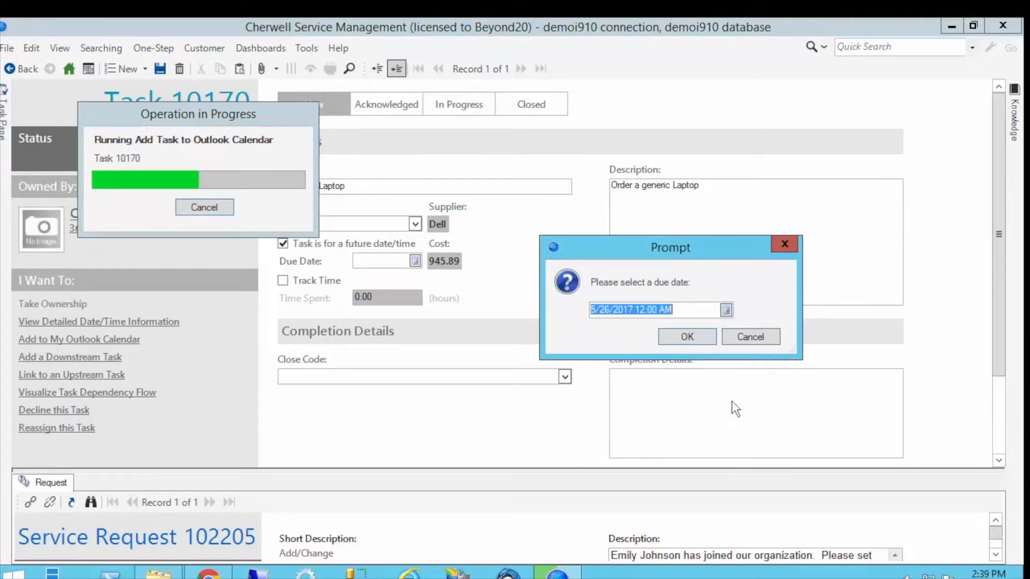
click(637, 313)
drag(637, 313, 643, 316)
click(639, 314)
key(BackSpace)
key(Delete)
text(8)
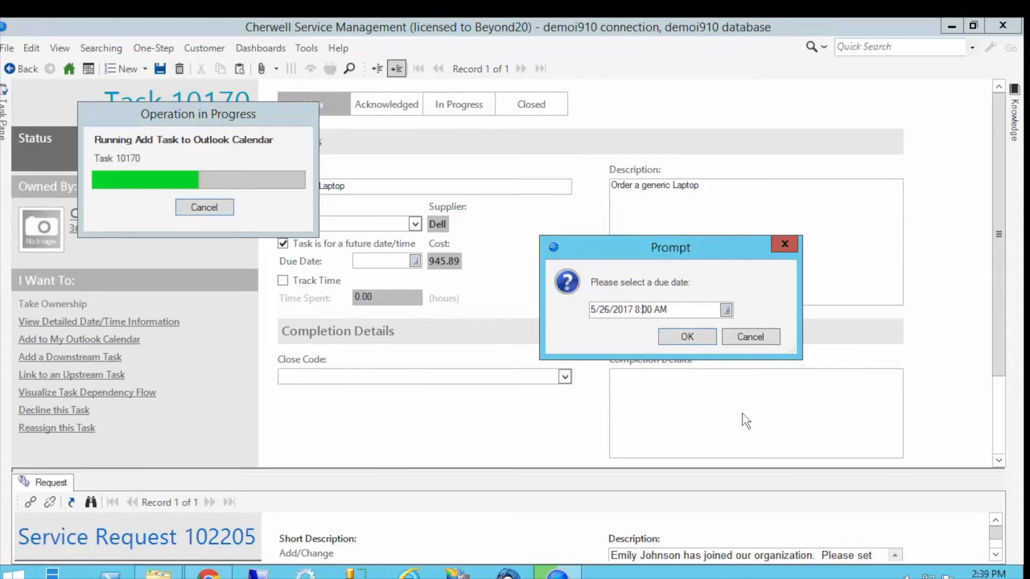
click(687, 336)
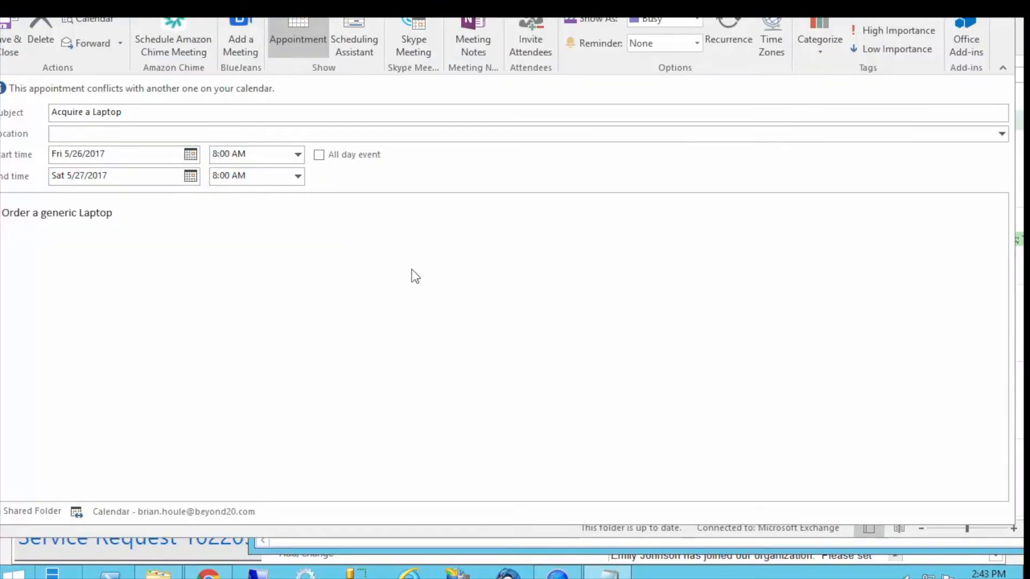
Examine the Acquire a Laptop calendar appointment and the full text of tmpEE6C.ics in Notepad, closing the file when done.
drag(445, 13, 443, 3)
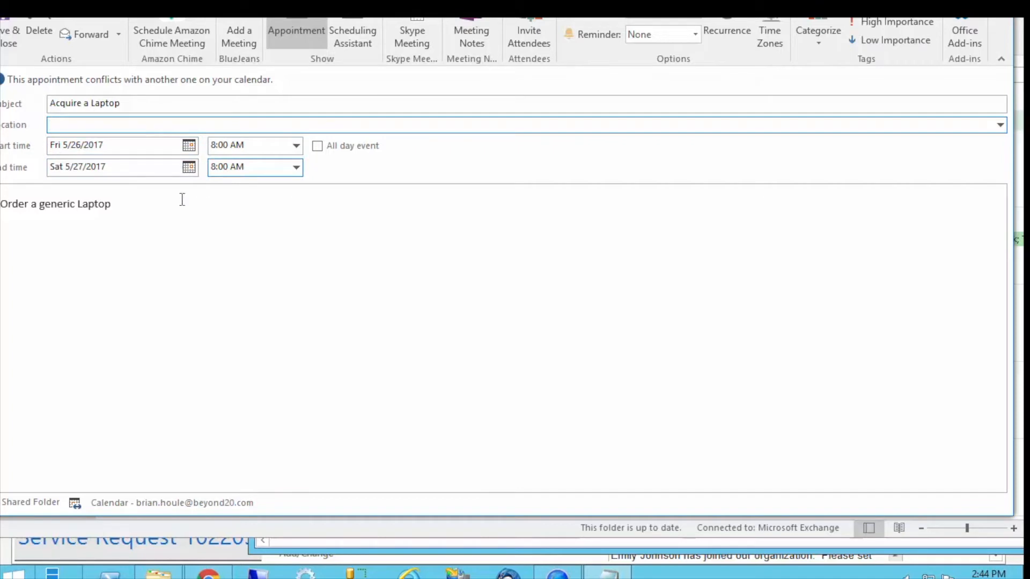
drag(116, 205, 1, 204)
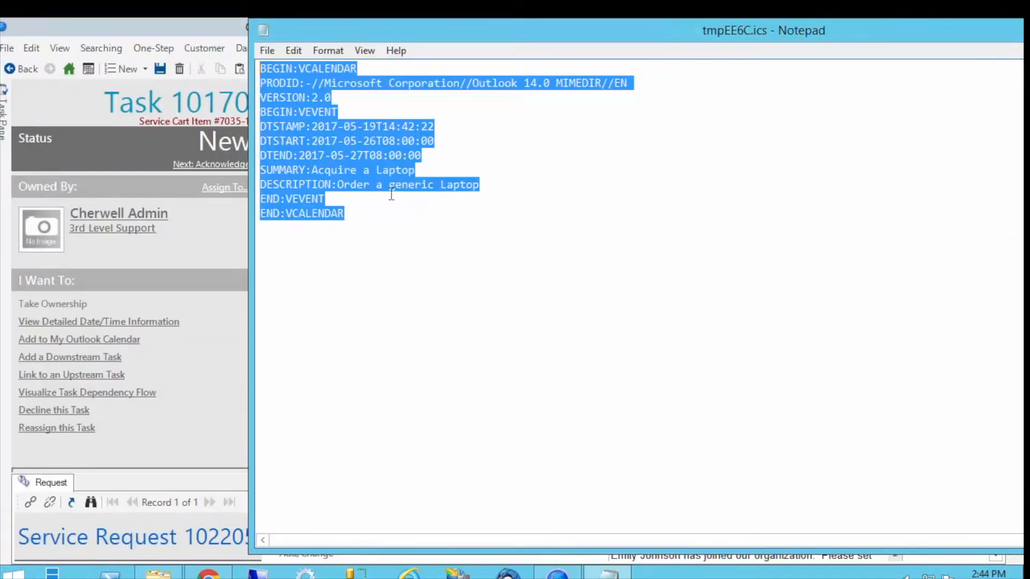
click(390, 195)
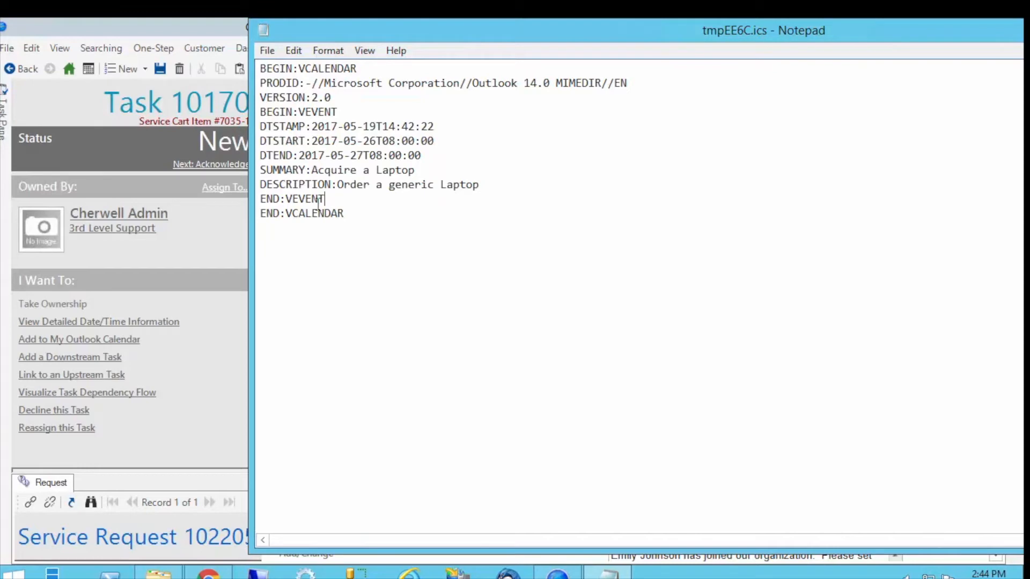
drag(346, 217, 263, 61)
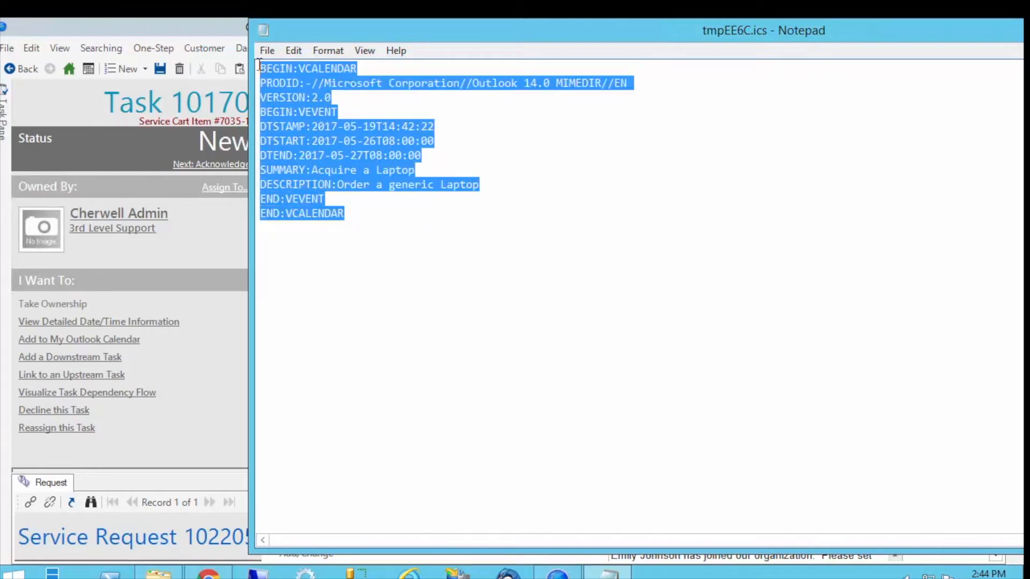
double_click(903, 24)
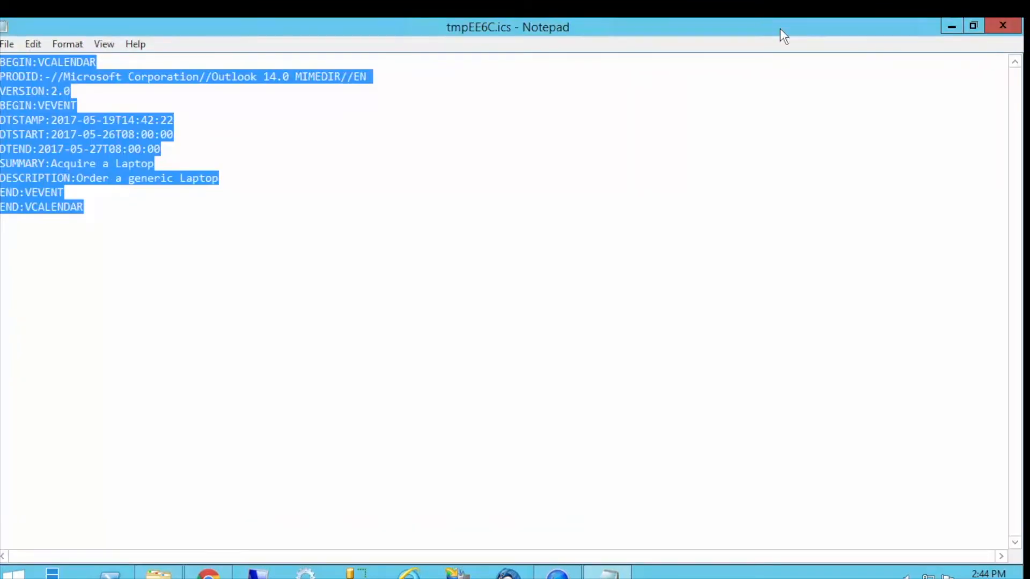
click(998, 28)
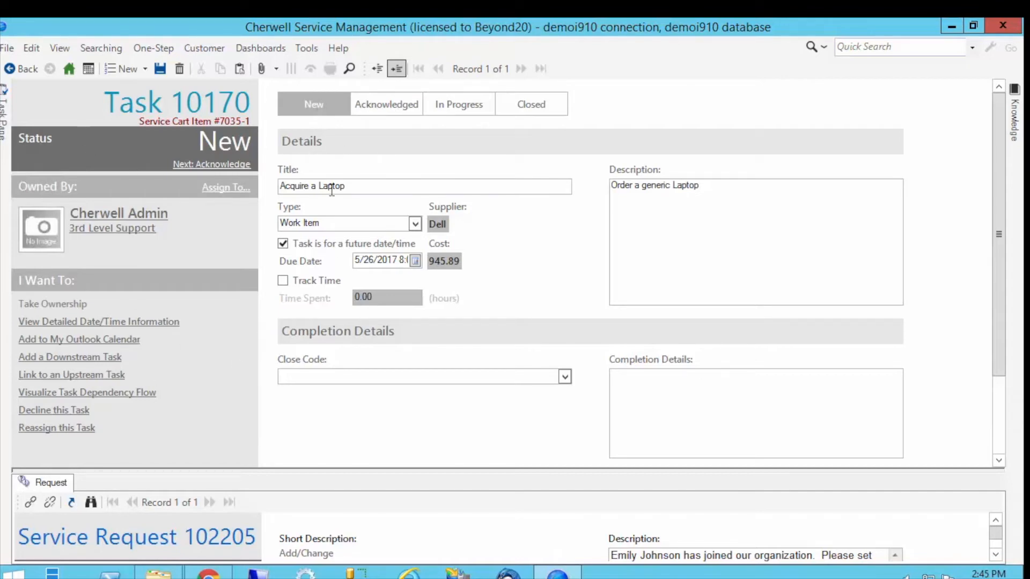
Return to the service request, saving the task changes, and select the Create AD account task in the expanded task list.
click(29, 68)
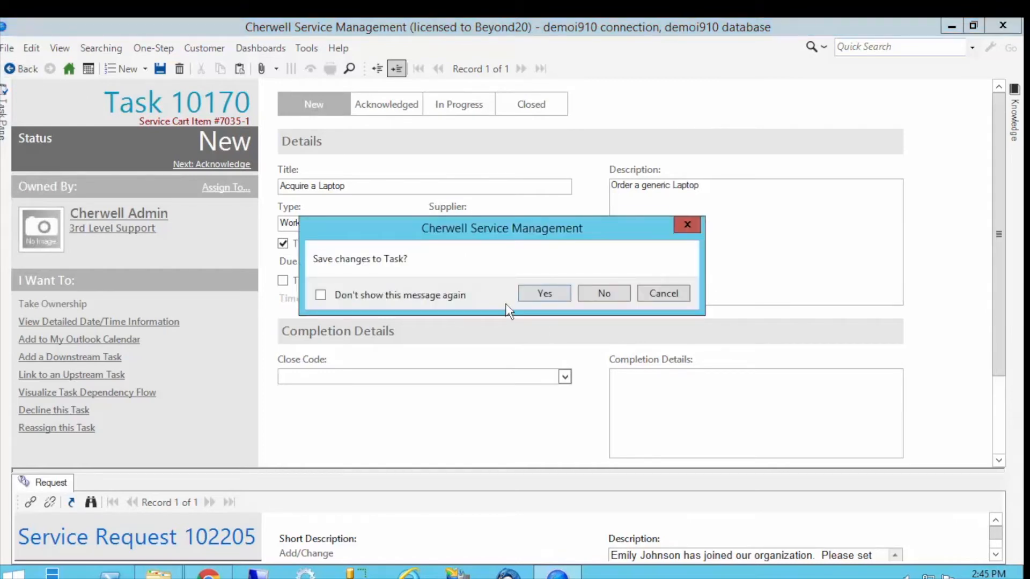
click(563, 294)
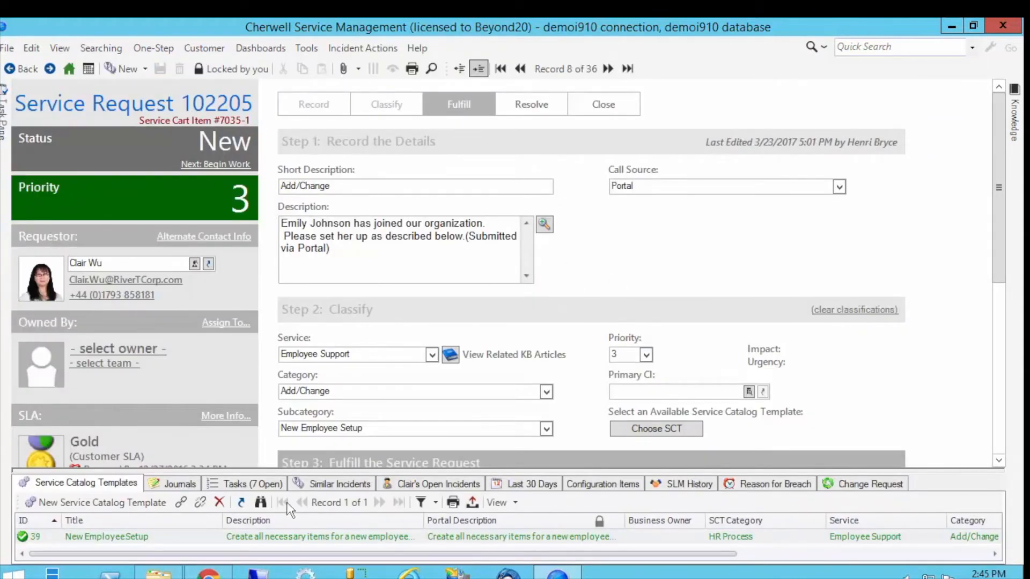
double_click(262, 484)
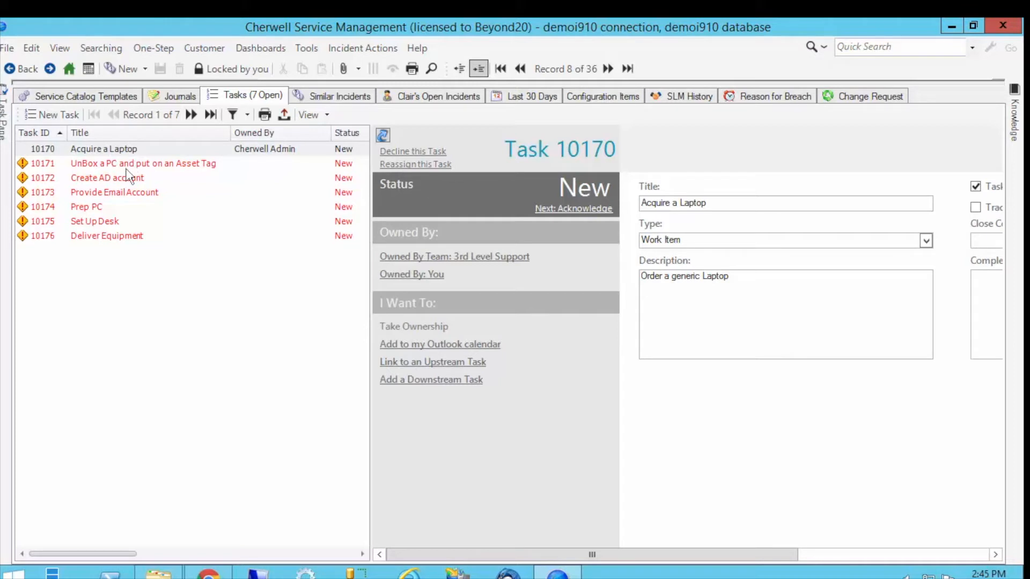
click(110, 180)
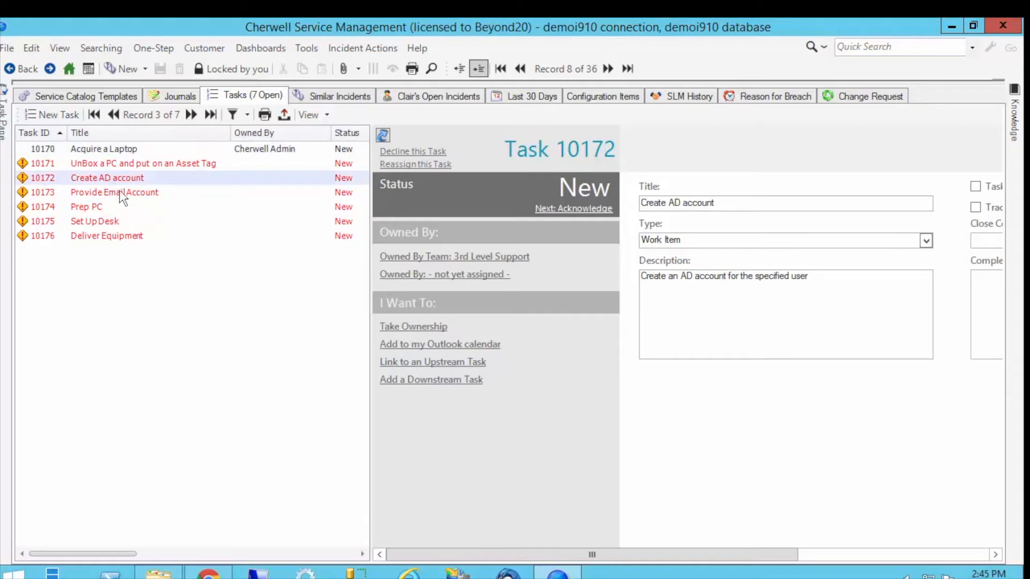
Link the Provide Email Account task to Create AD account as its upstream task.
click(123, 198)
click(102, 179)
click(111, 194)
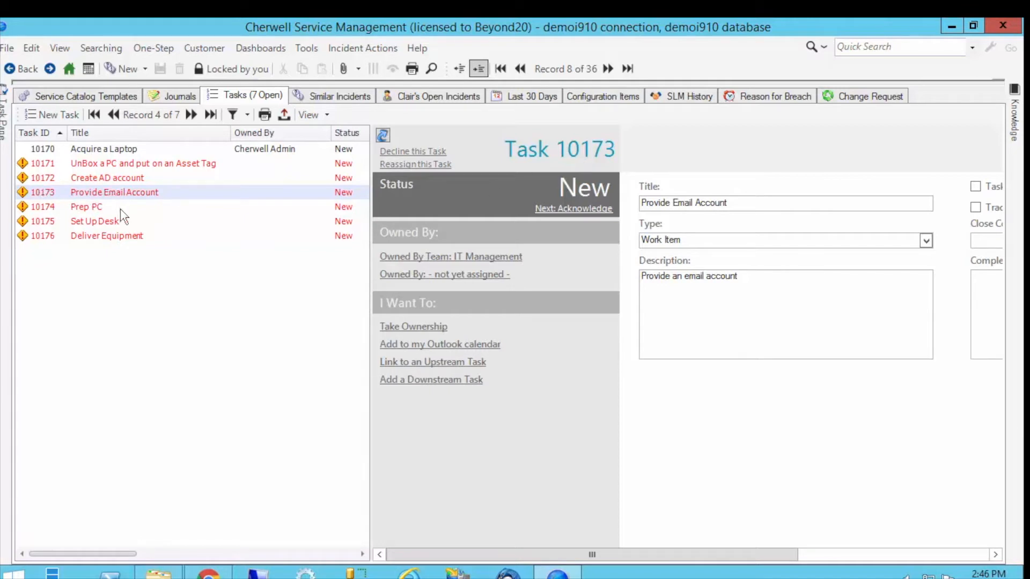
click(111, 180)
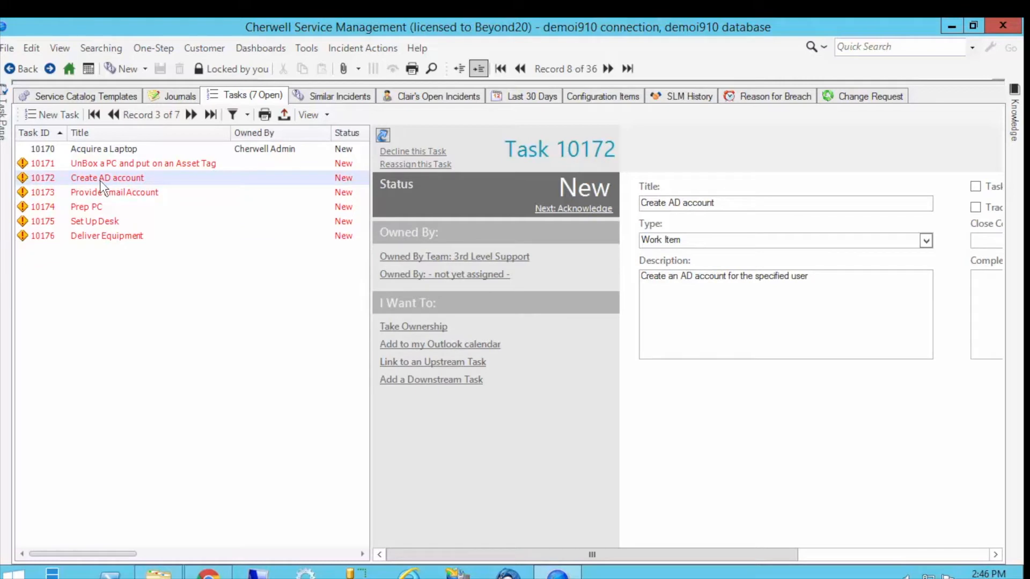
click(99, 196)
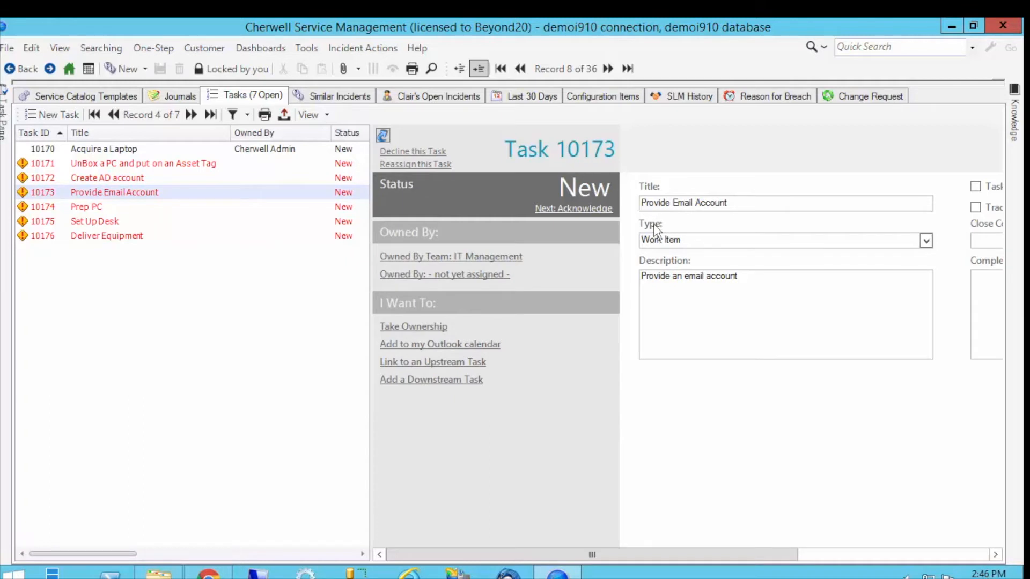
click(450, 369)
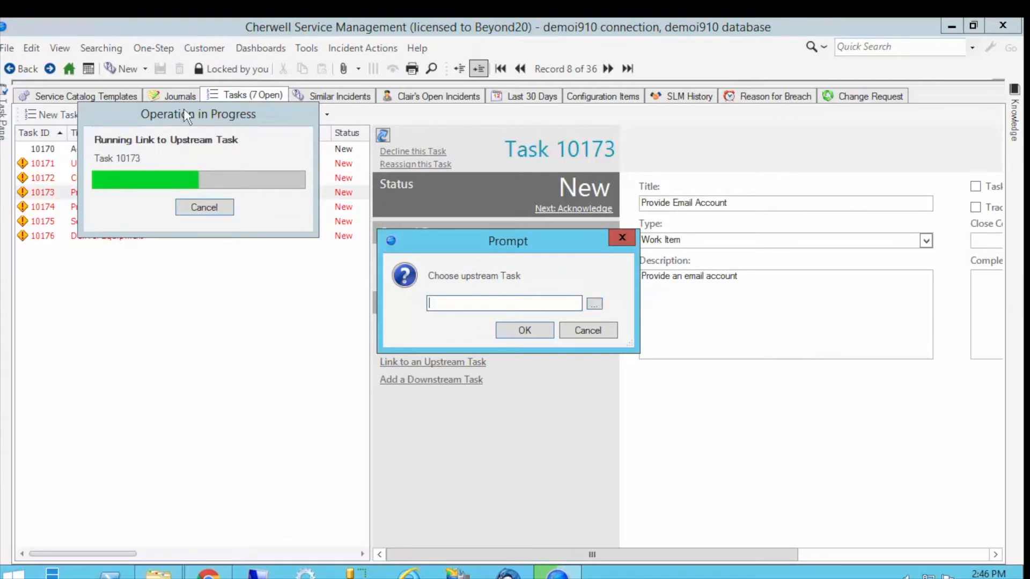
click(594, 305)
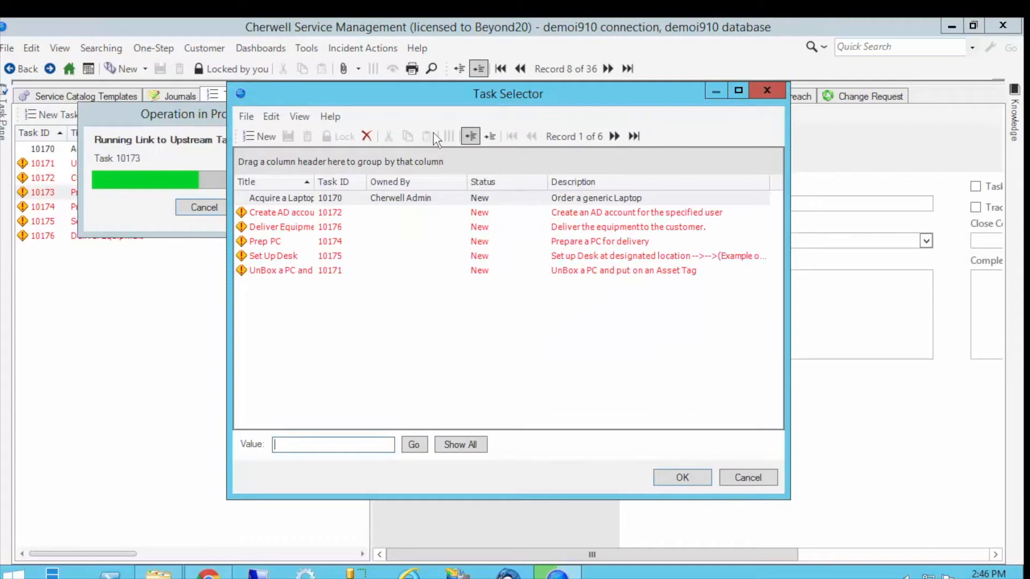
click(290, 214)
drag(315, 182, 346, 181)
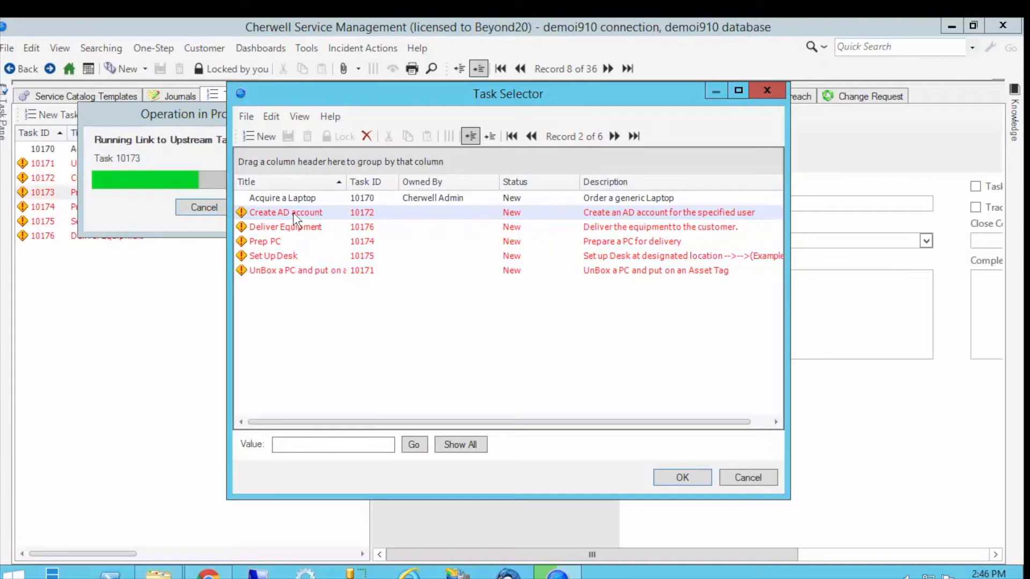
click(682, 478)
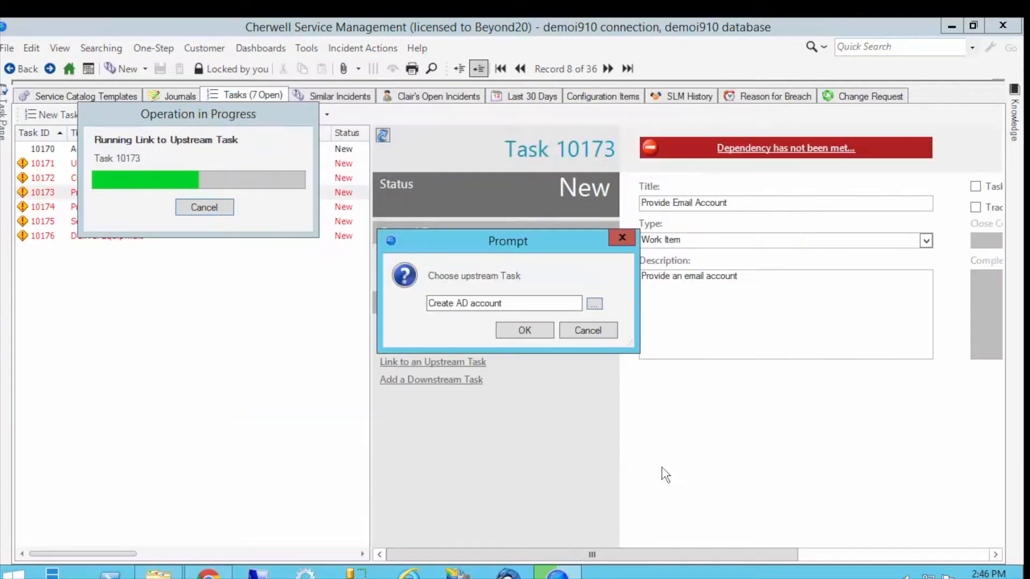
click(513, 329)
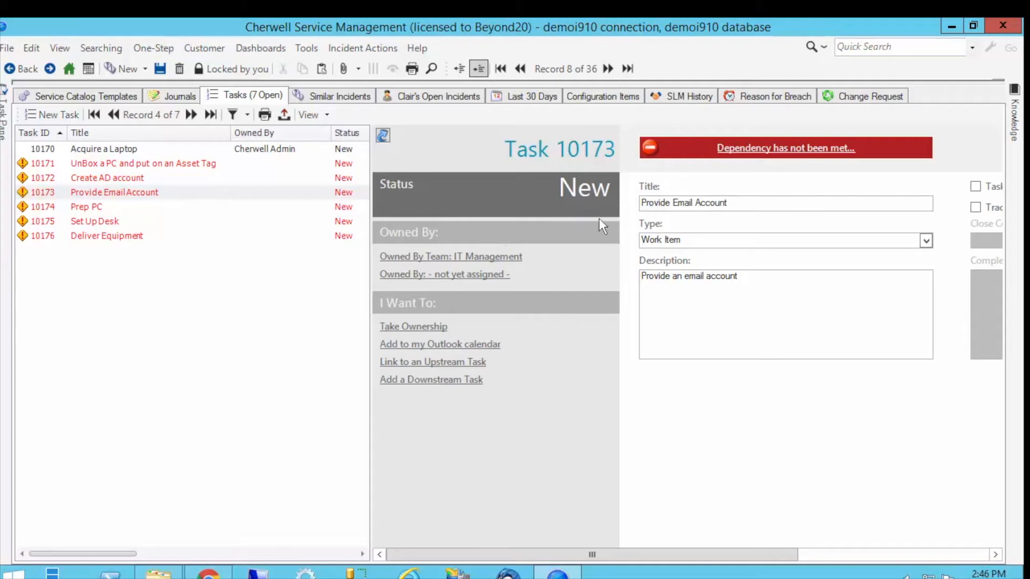
Compare the Create AD account and Provide Email Account tasks, and read the unmet dependency information for Provide Email Account.
click(158, 178)
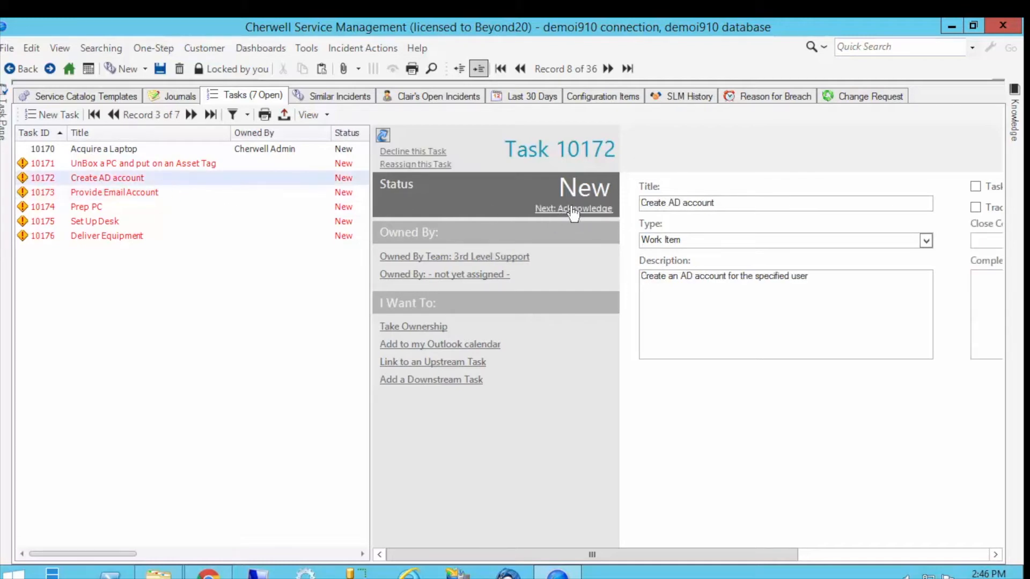
click(84, 196)
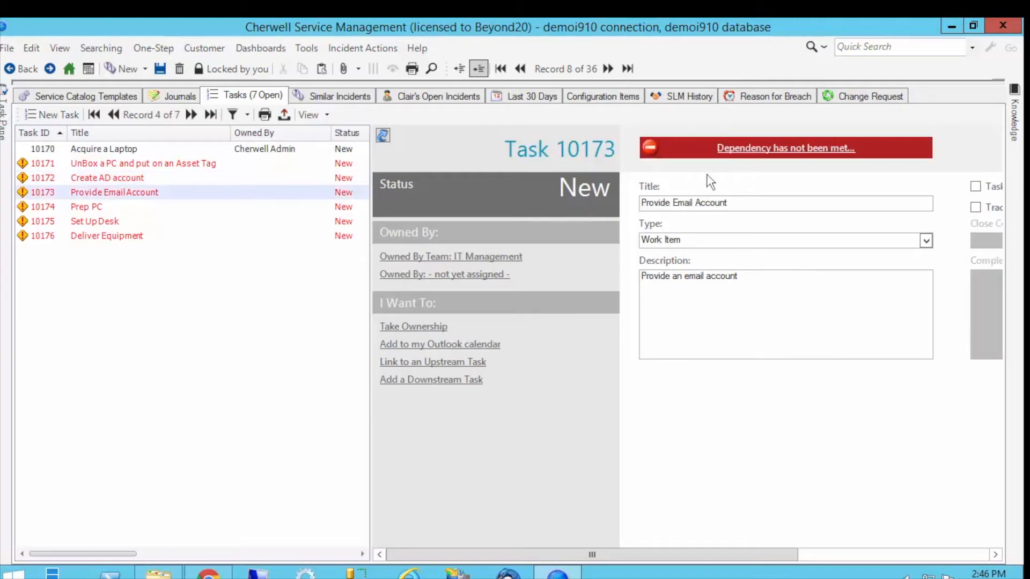
click(132, 179)
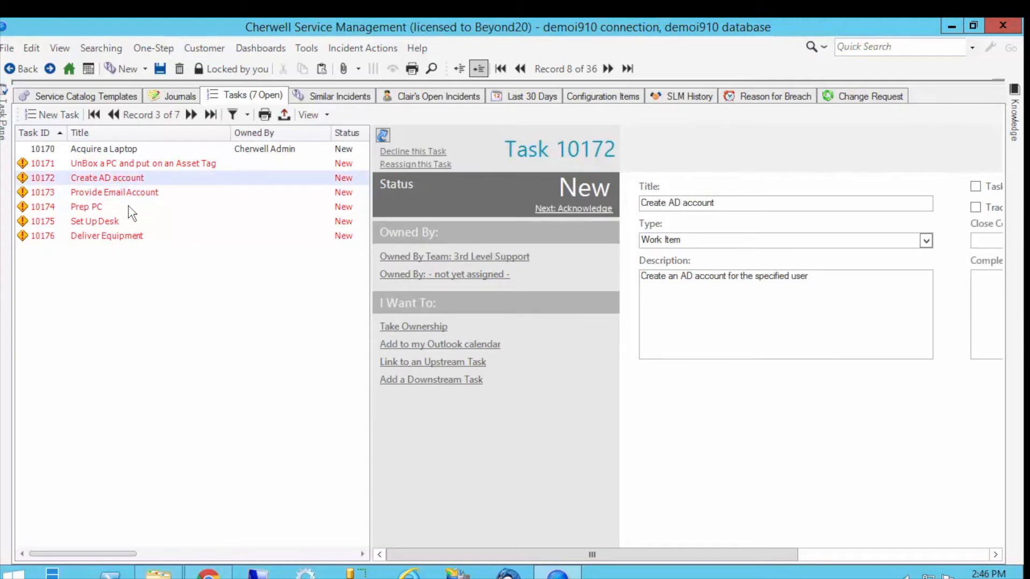
click(132, 195)
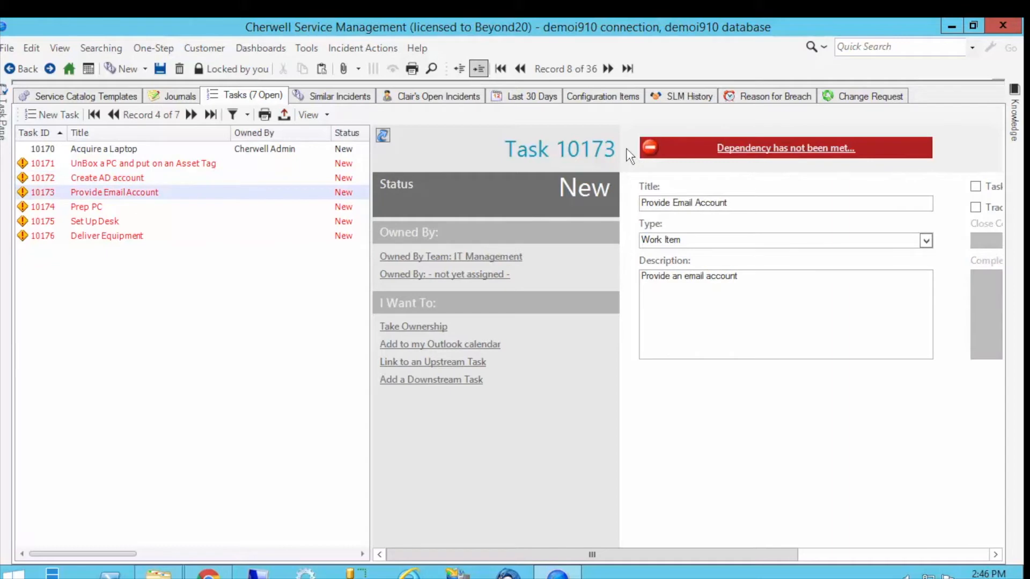
click(765, 151)
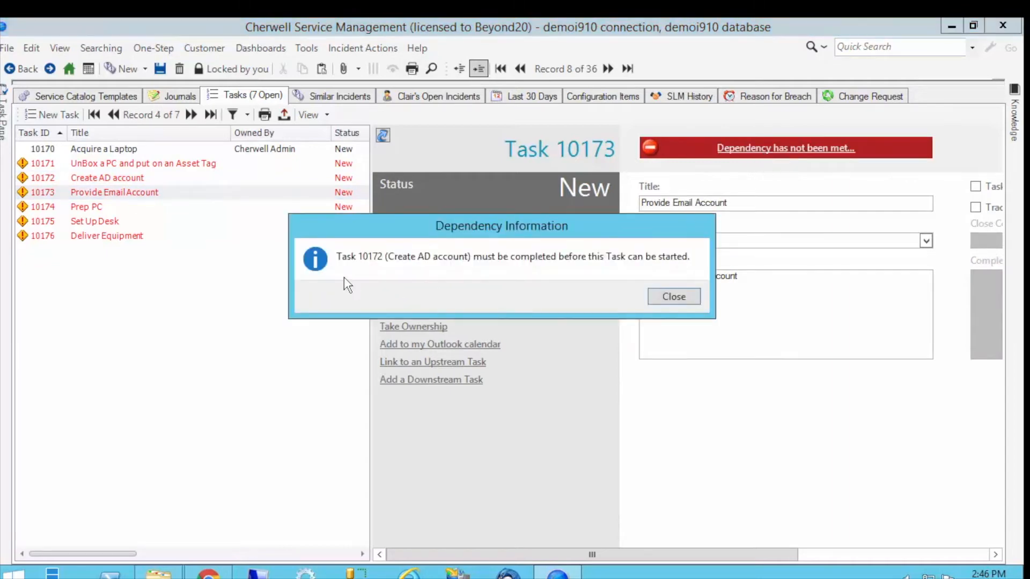
click(675, 298)
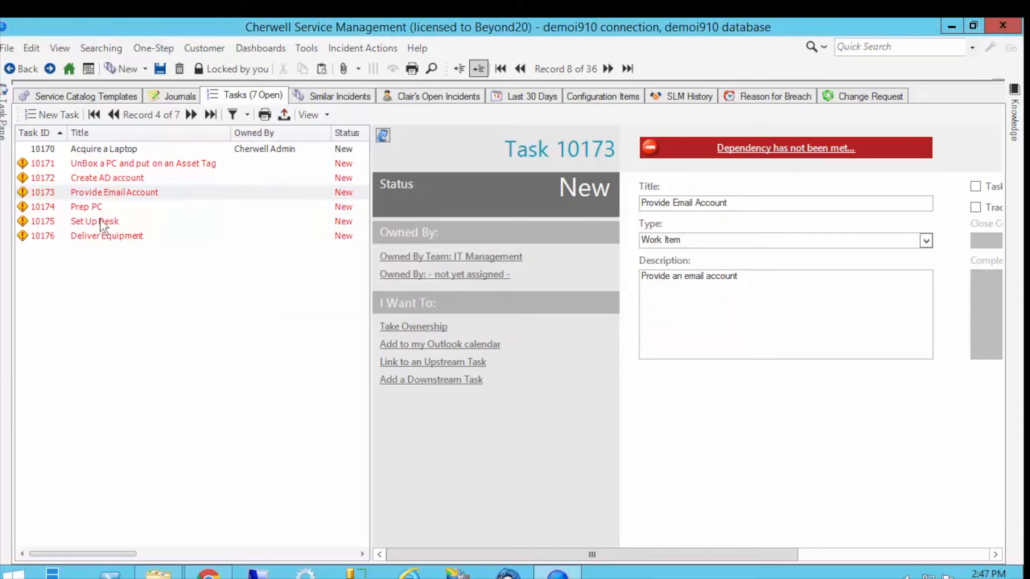
Widen the task list and compare the details of the Create AD account, Provide Email Account and Prep PC tasks.
click(102, 179)
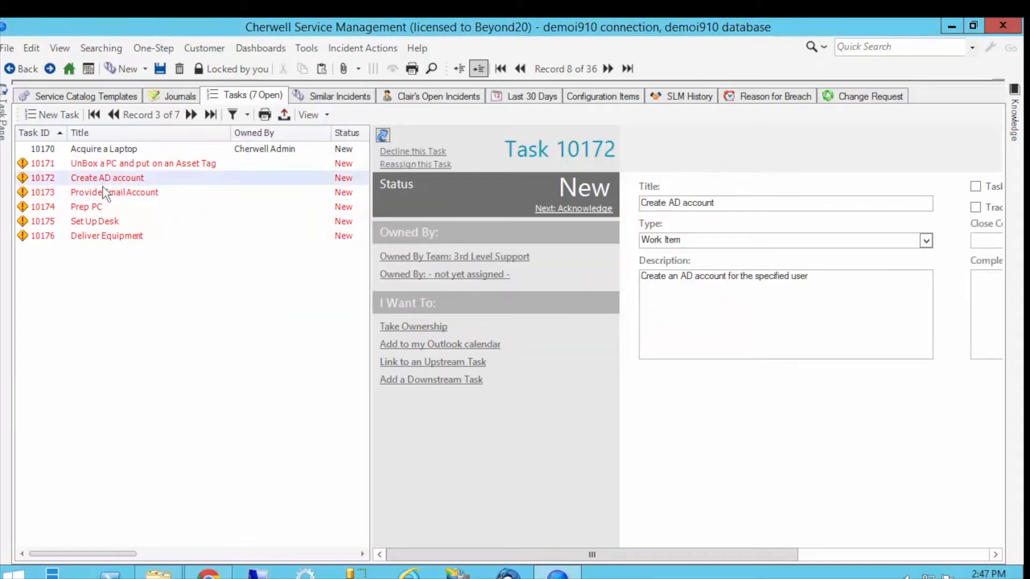
click(103, 191)
drag(370, 182, 457, 172)
click(98, 175)
click(96, 190)
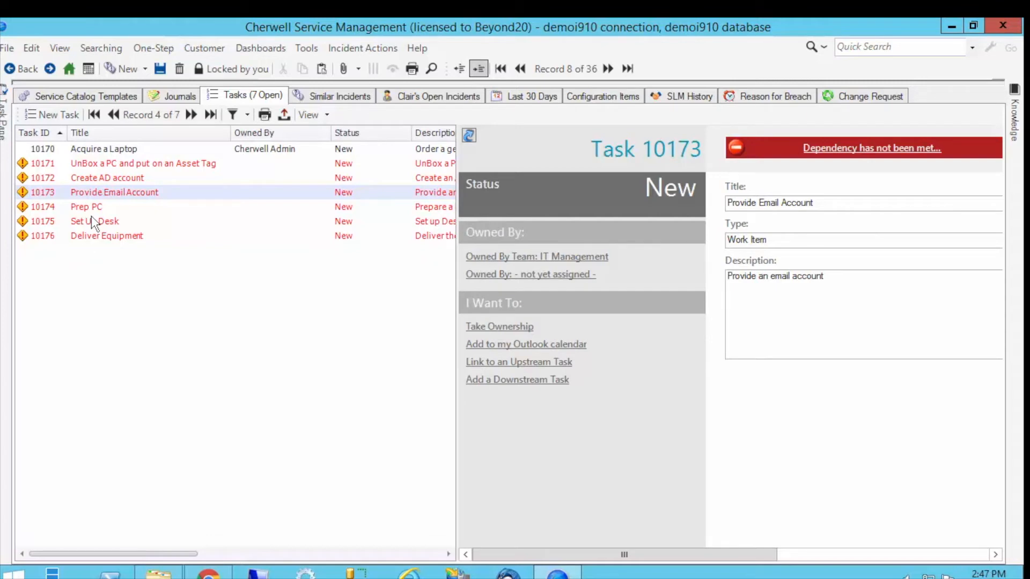
click(111, 177)
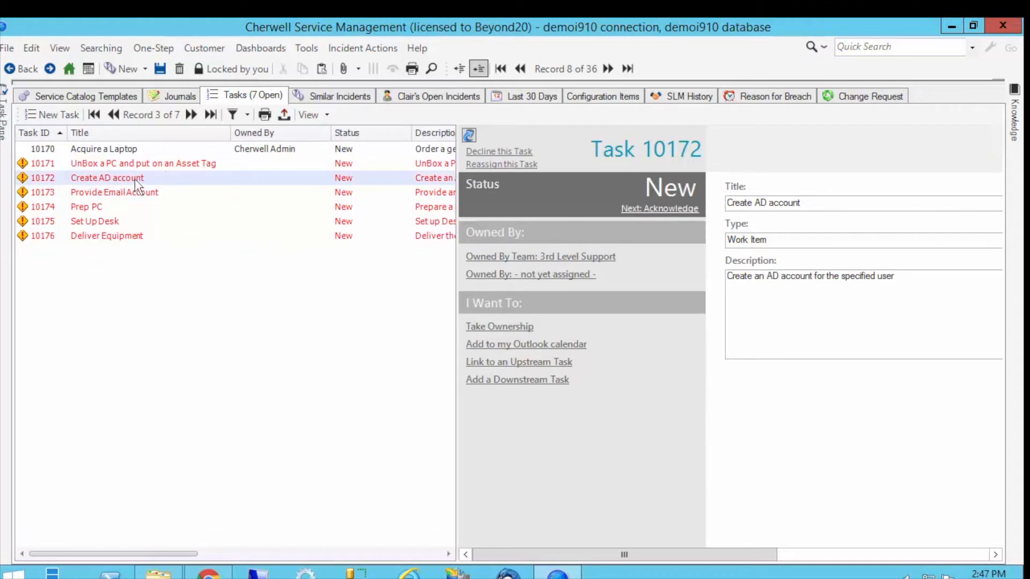
click(110, 192)
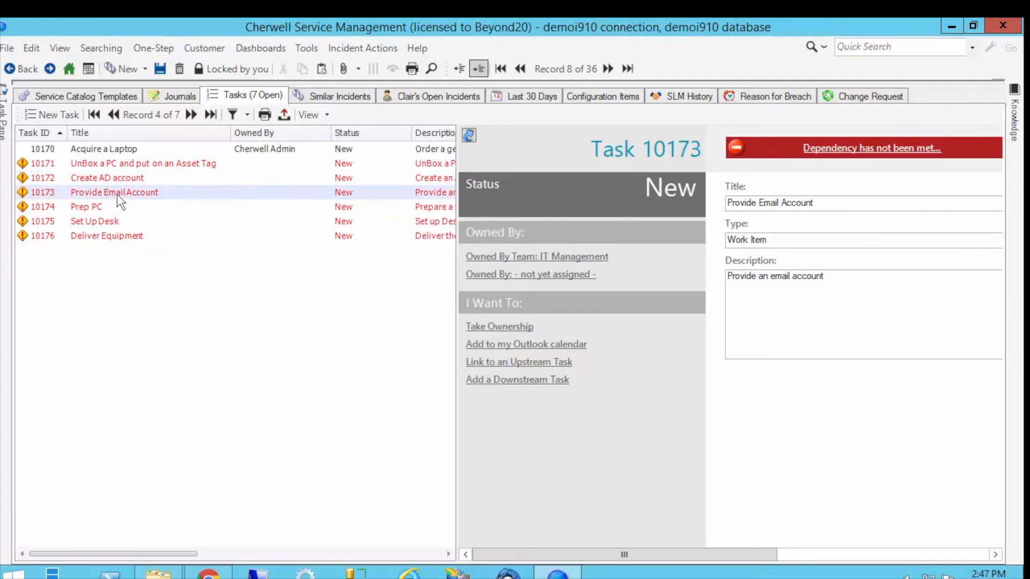
click(99, 180)
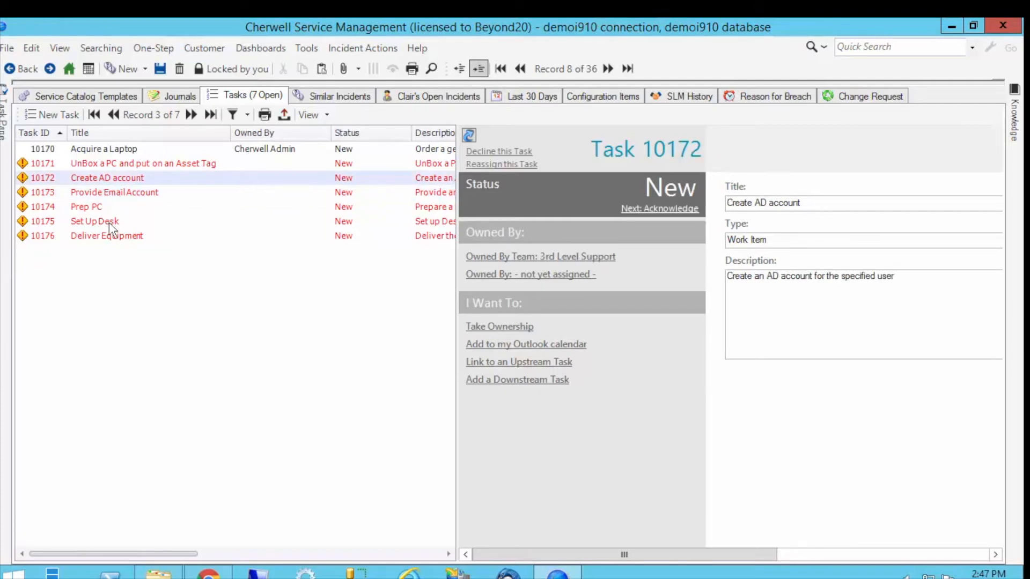
click(110, 194)
click(110, 182)
click(96, 207)
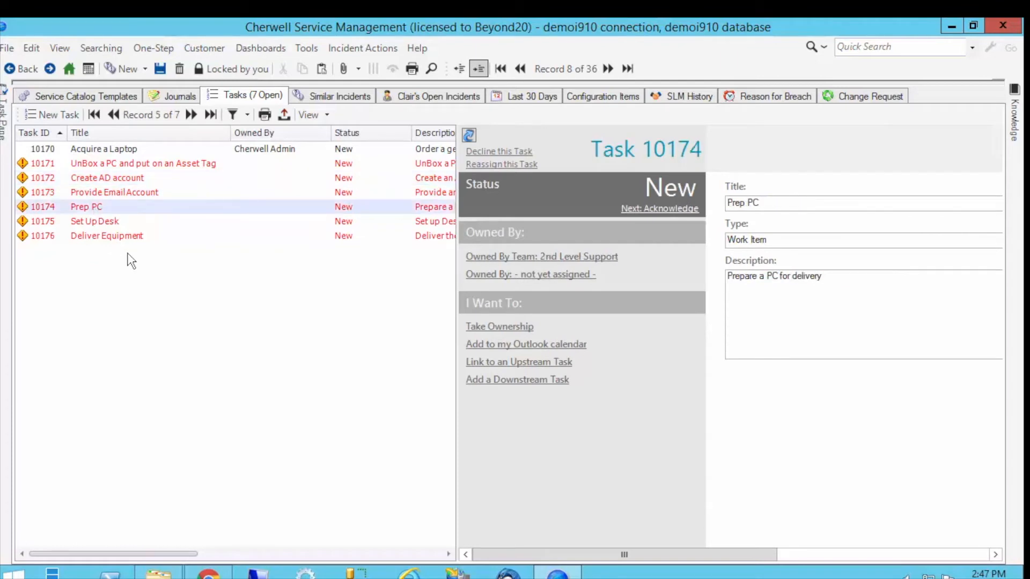
click(117, 182)
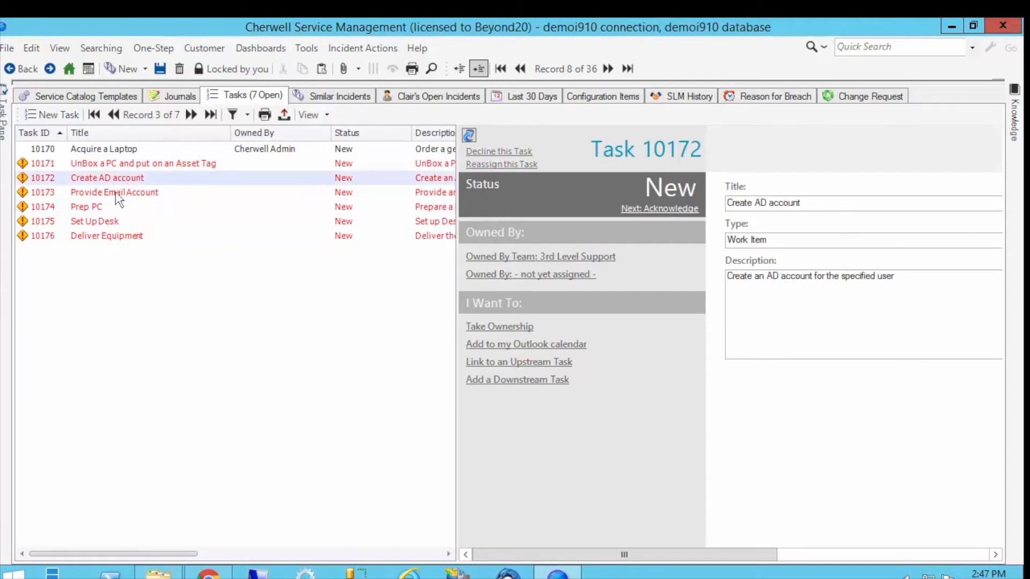
click(105, 208)
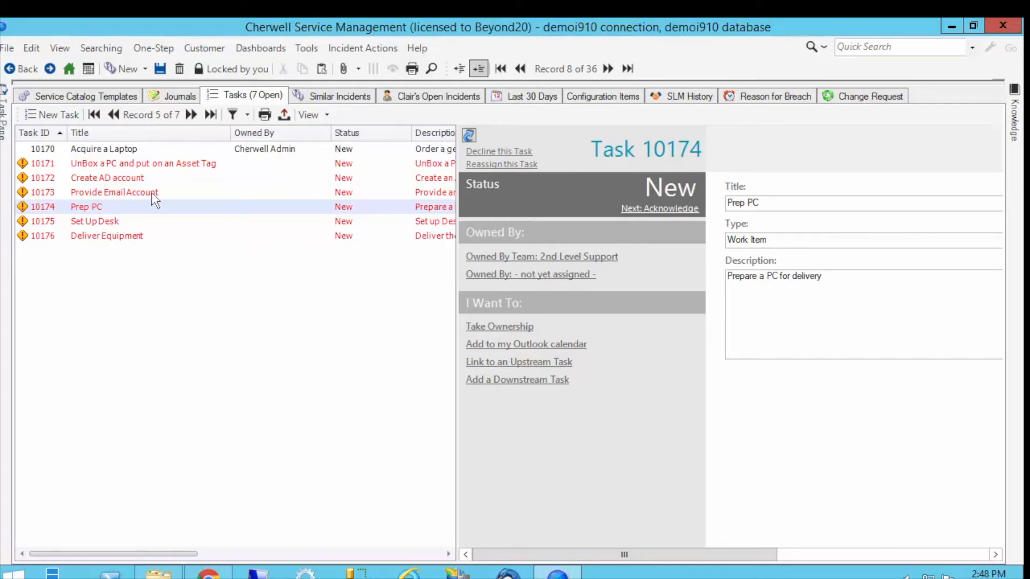
Add a downstream task titled "Add User to Appropriate Group" to Create AD account, save the incident changes and select the new task.
click(120, 178)
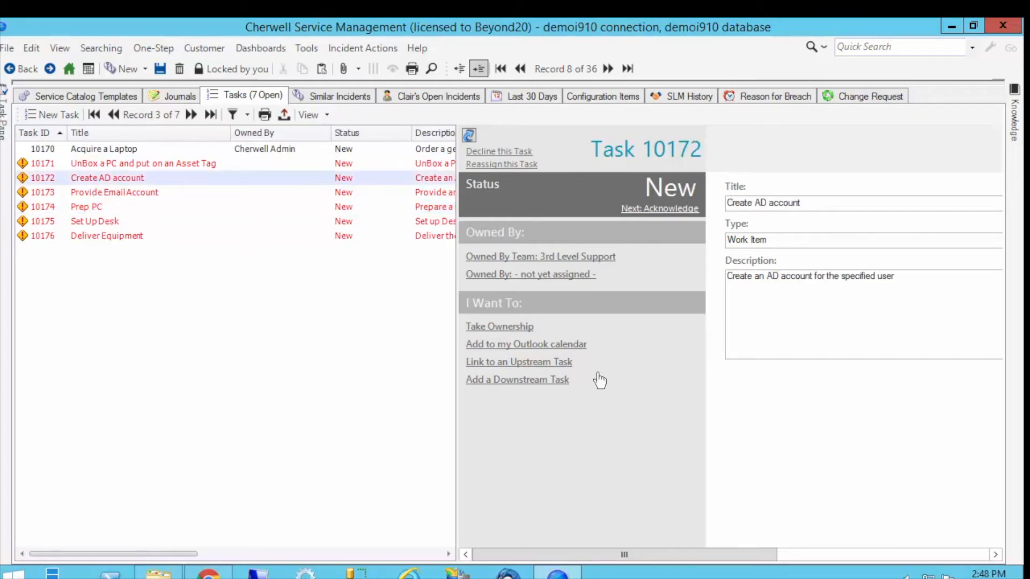
click(529, 381)
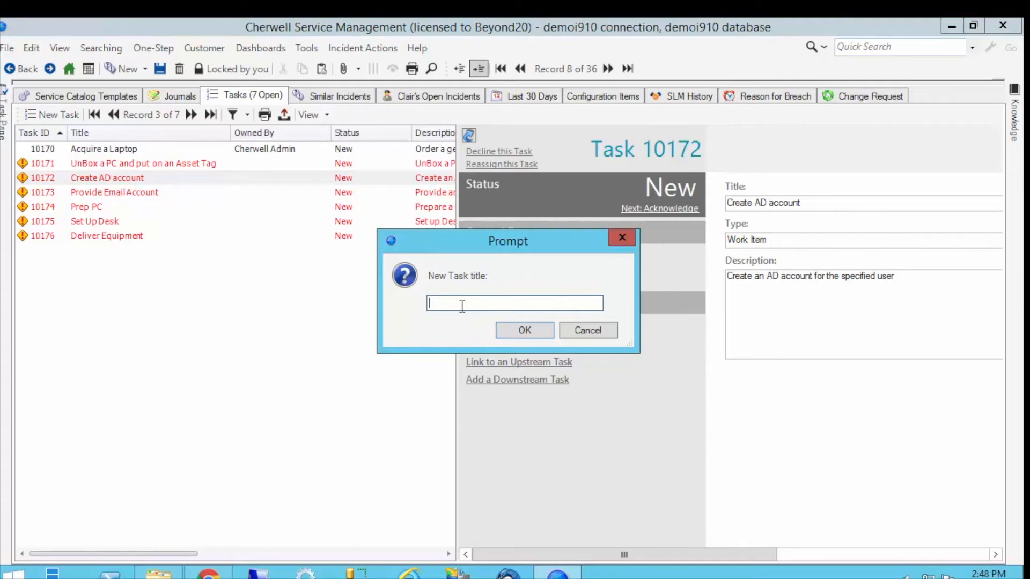
text(Add User to Appropriate Group)
click(543, 329)
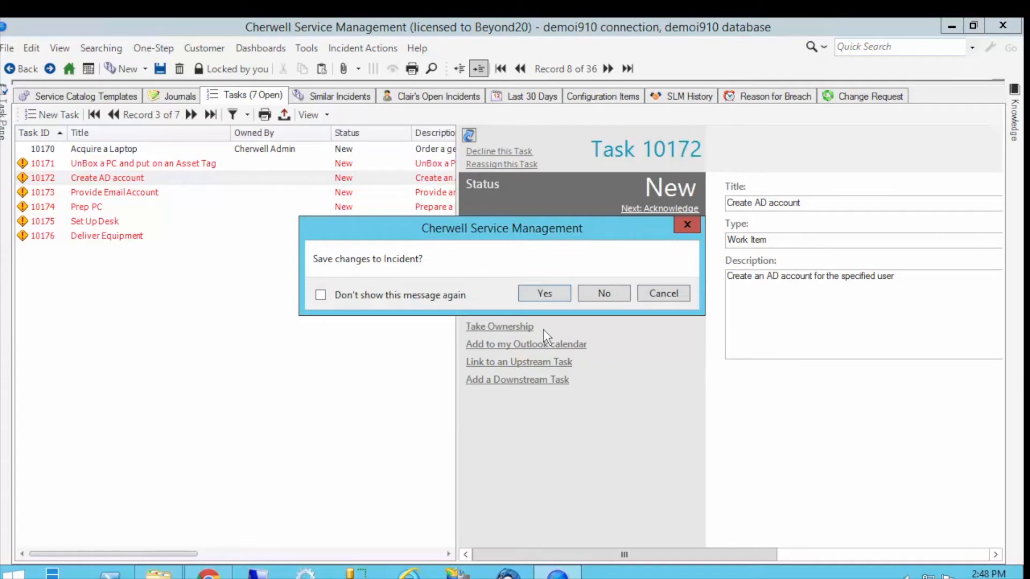
click(545, 294)
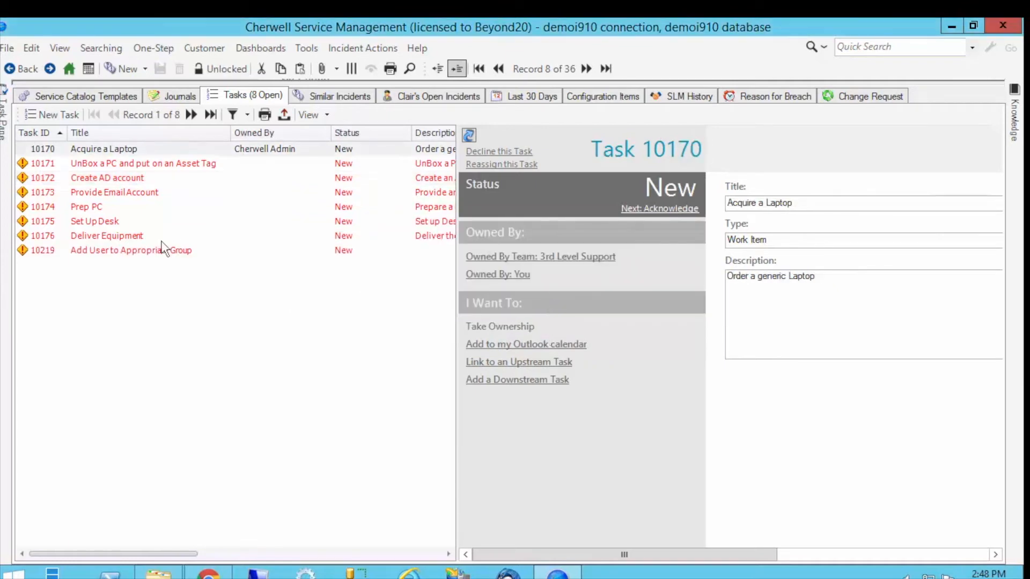
click(125, 254)
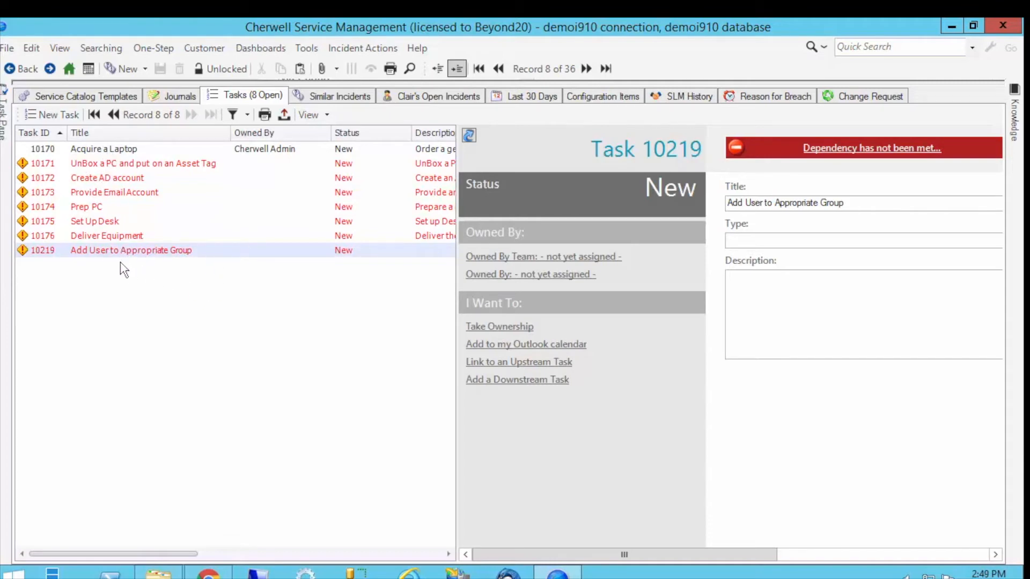
Link the Prep PC task to Create AD account as its upstream task and save the record.
click(93, 208)
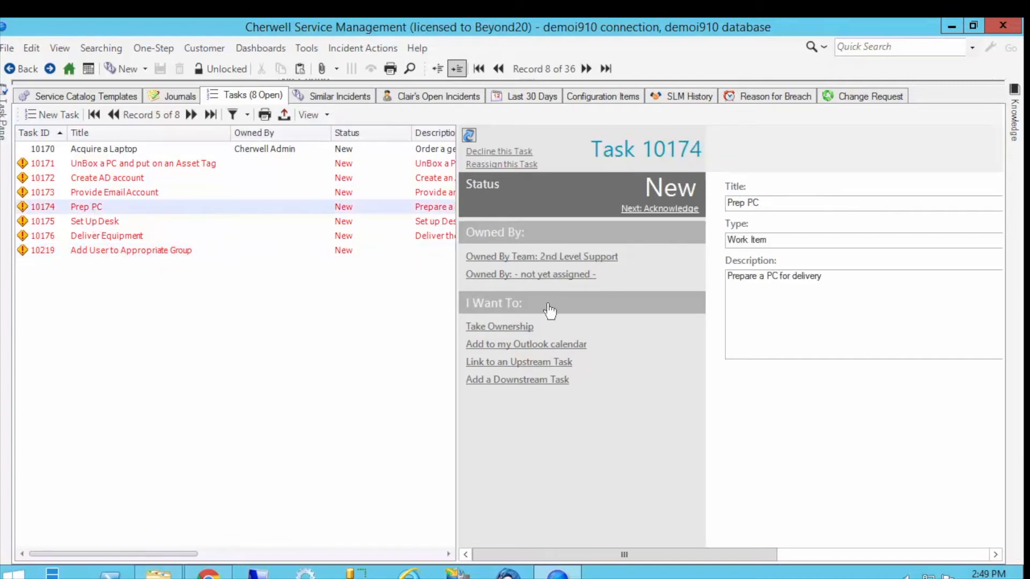
click(509, 362)
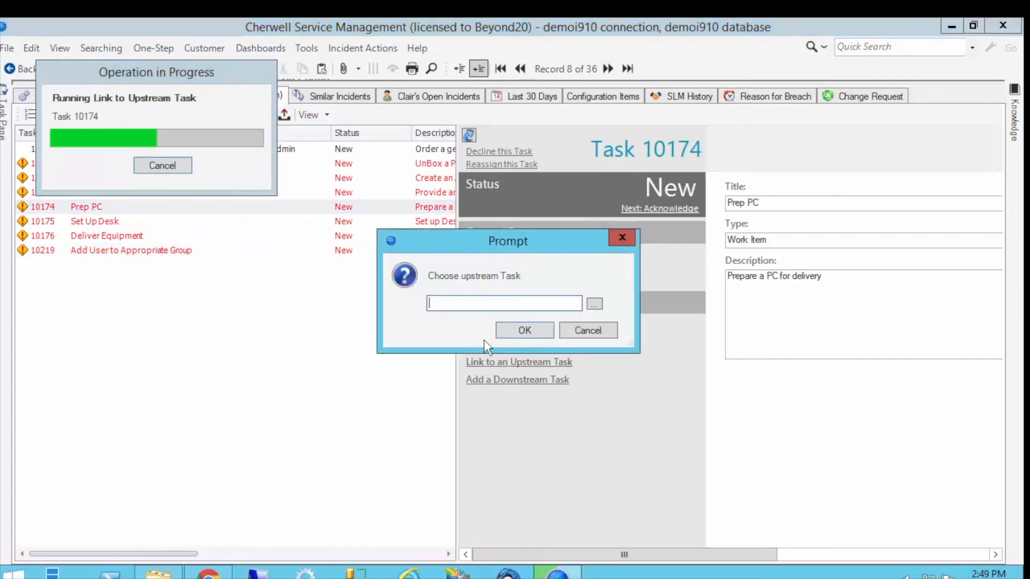
click(593, 305)
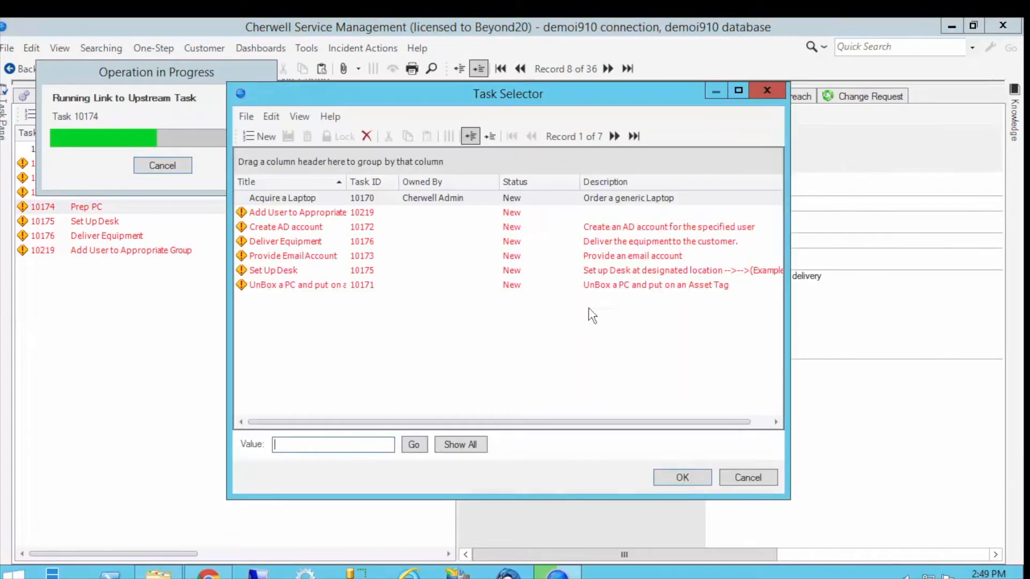
click(281, 225)
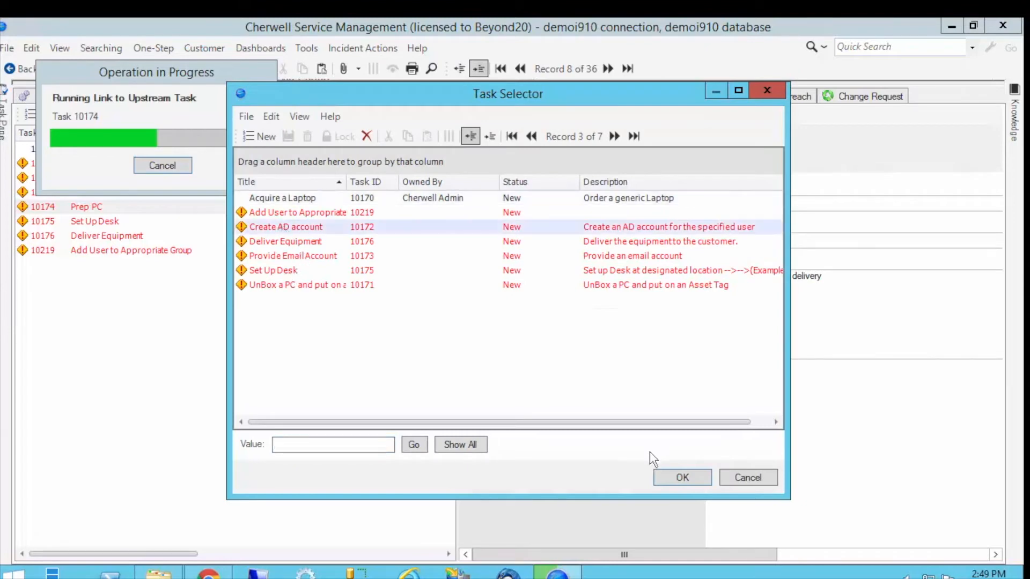
click(671, 477)
click(528, 328)
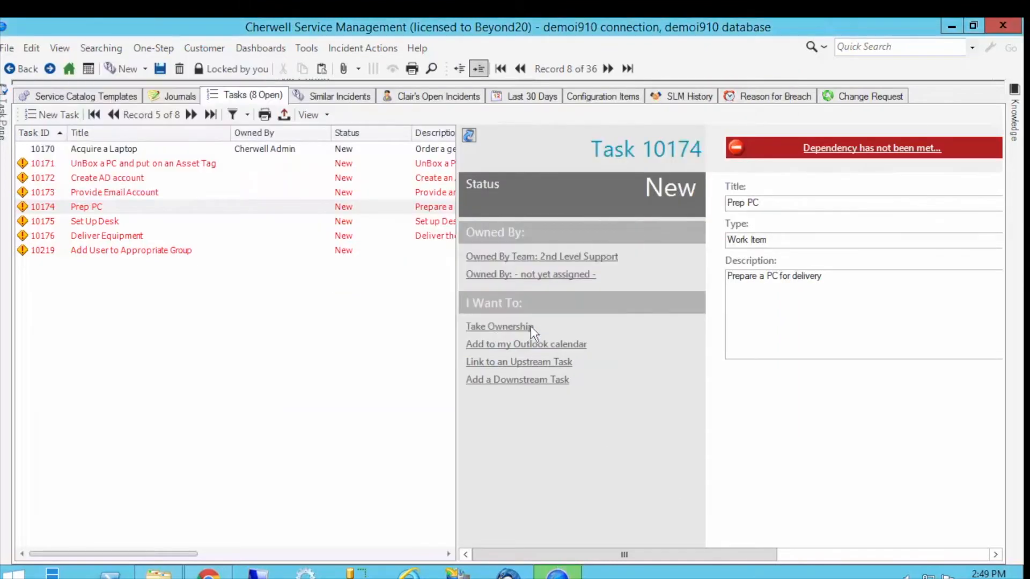
click(158, 72)
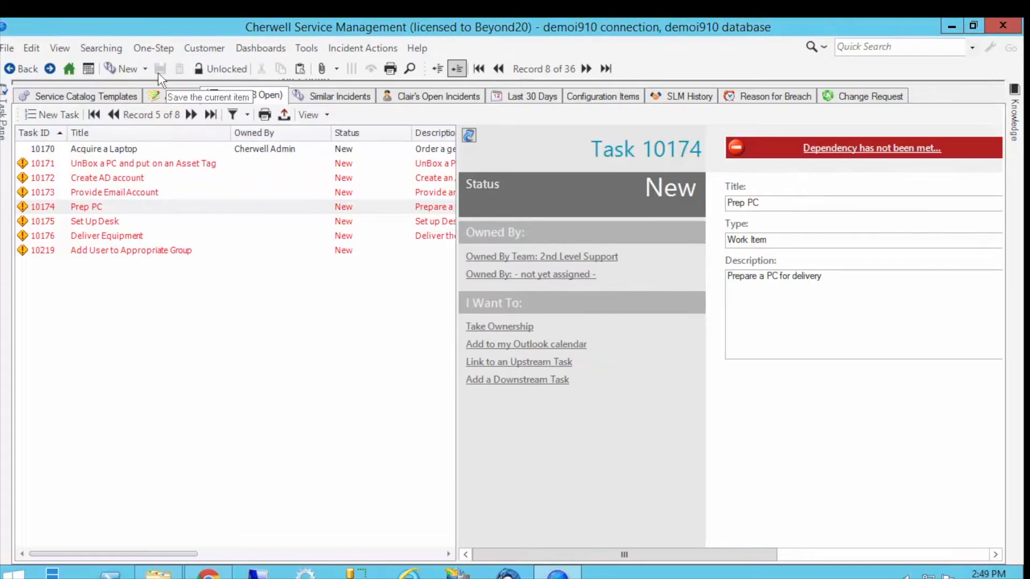
Open the full record of the Create AD account task.
click(99, 181)
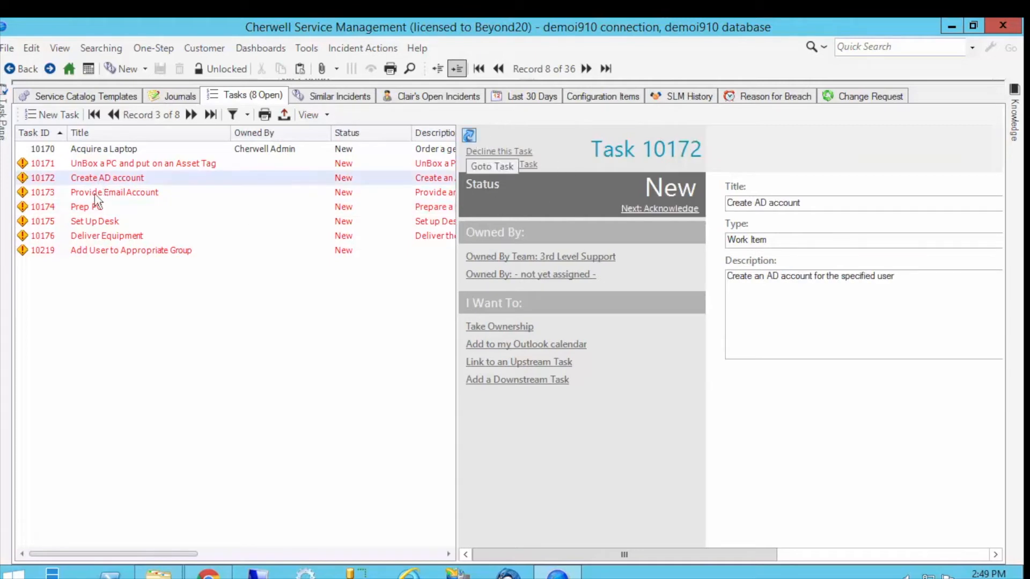
click(469, 135)
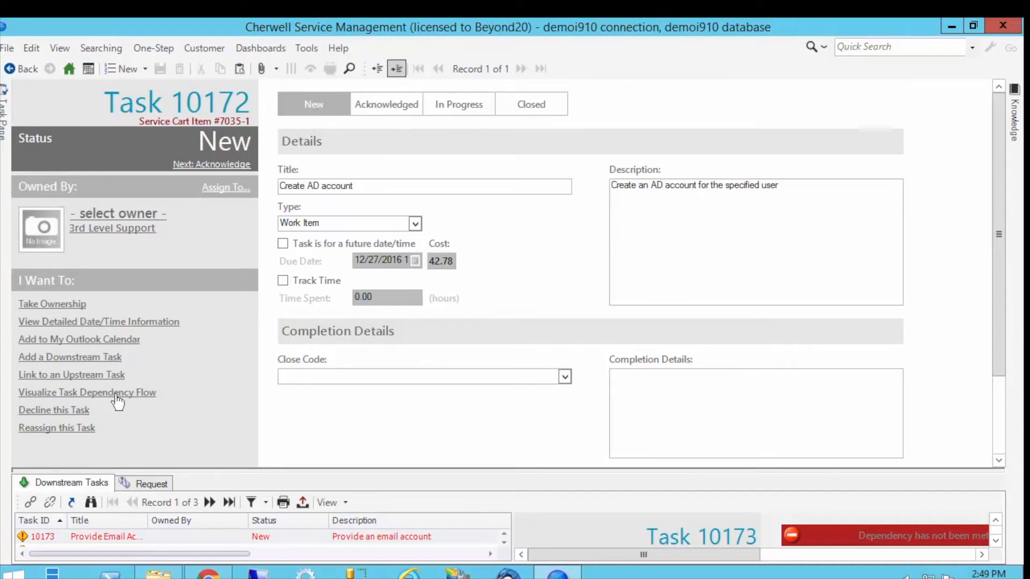
Visualize the Create AD account task's dependency flow, zoom the map out to 71% to examine its linked tasks, and close the map.
click(136, 394)
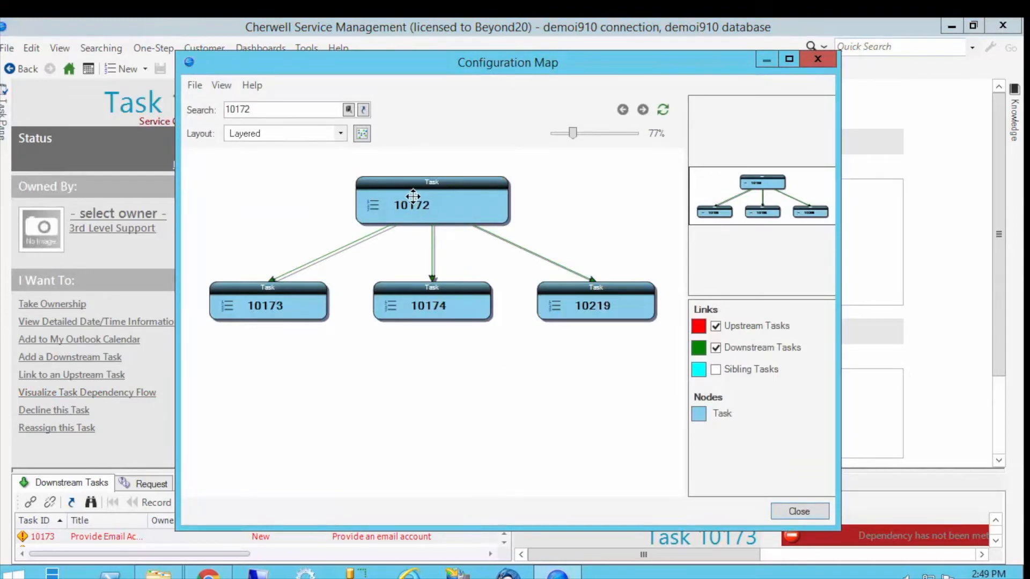
mouse_move(407, 185)
mouse_move(412, 309)
mouse_move(305, 308)
right_click(286, 578)
key(Escape)
click(221, 84)
click(192, 85)
click(194, 84)
click(266, 213)
click(514, 255)
mouse_move(573, 137)
mouse_down()
mouse_move(593, 139)
mouse_move(570, 141)
mouse_up()
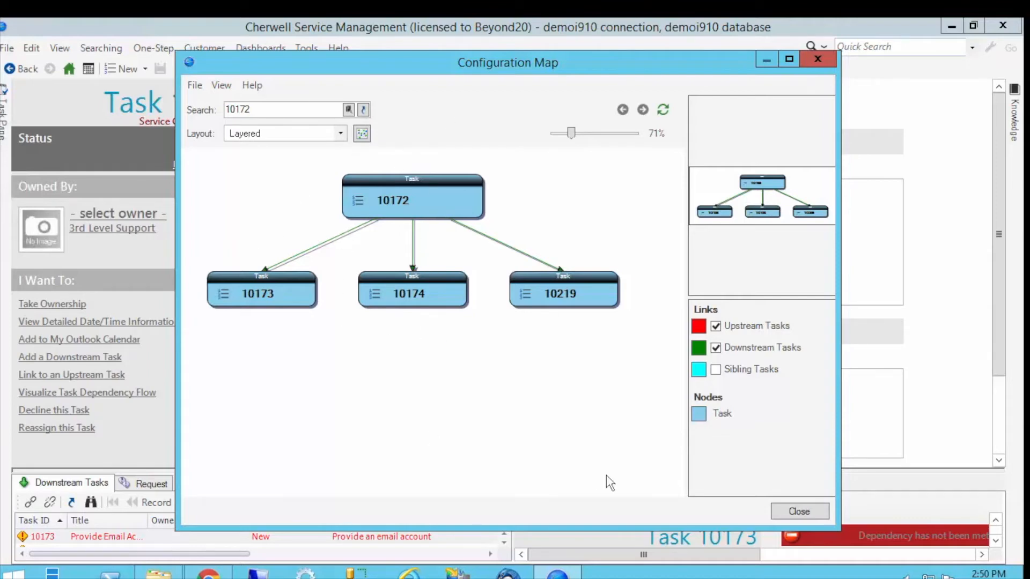
click(798, 514)
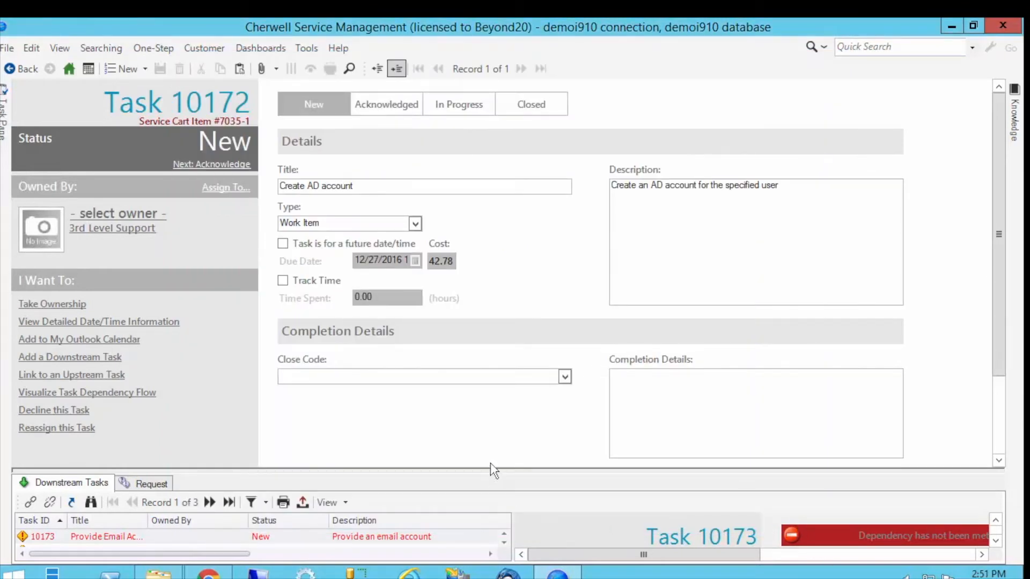
Examine the Create AD account task's downstream tasks with their full titles, along with its related service request.
drag(490, 472, 493, 406)
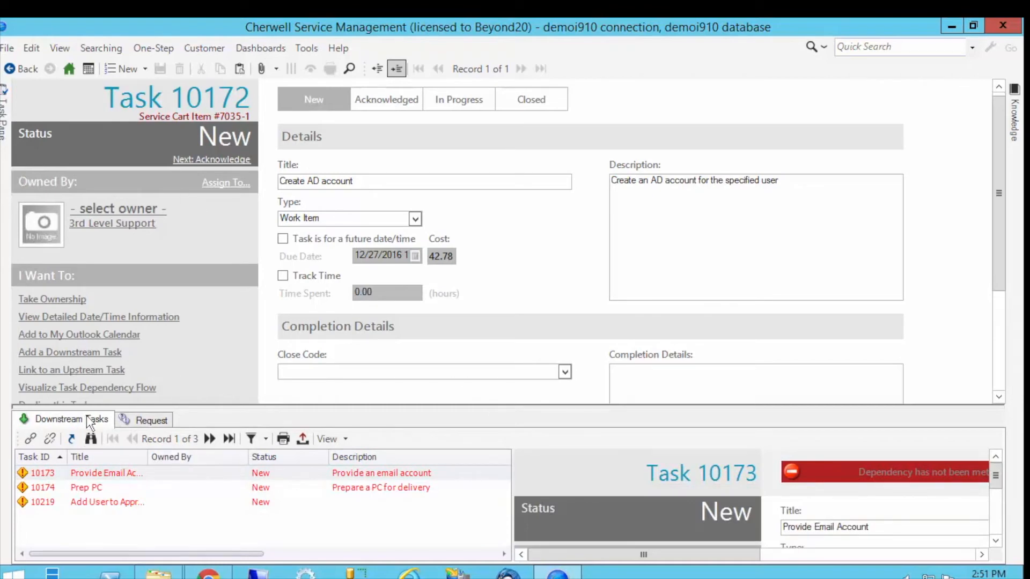
drag(148, 456, 220, 457)
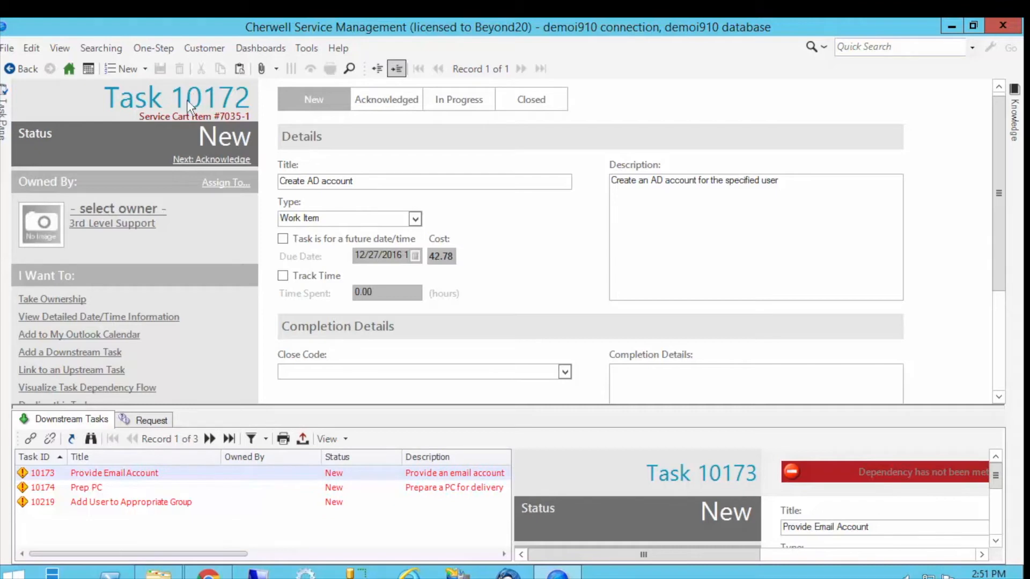
click(153, 423)
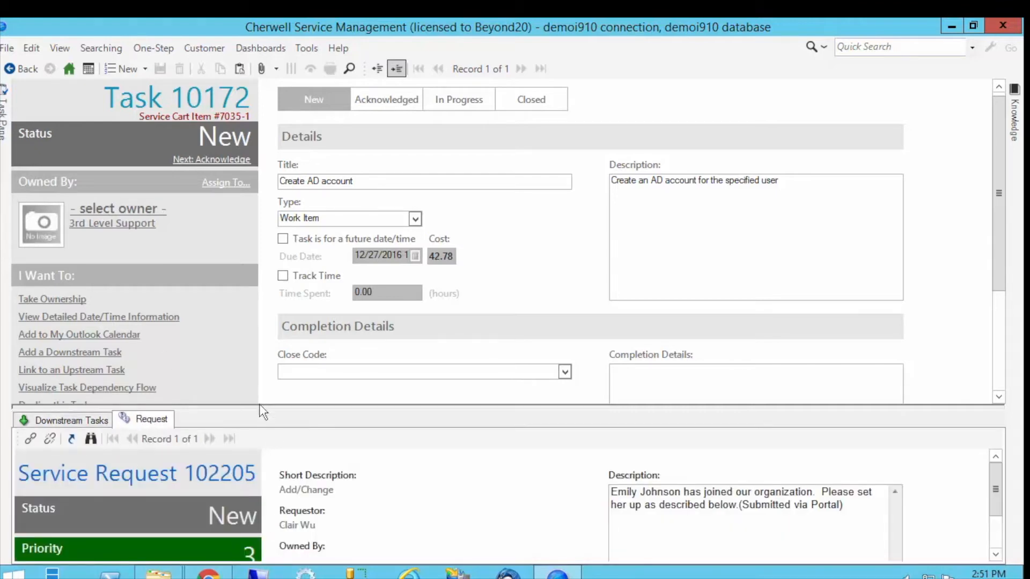
drag(258, 406, 251, 466)
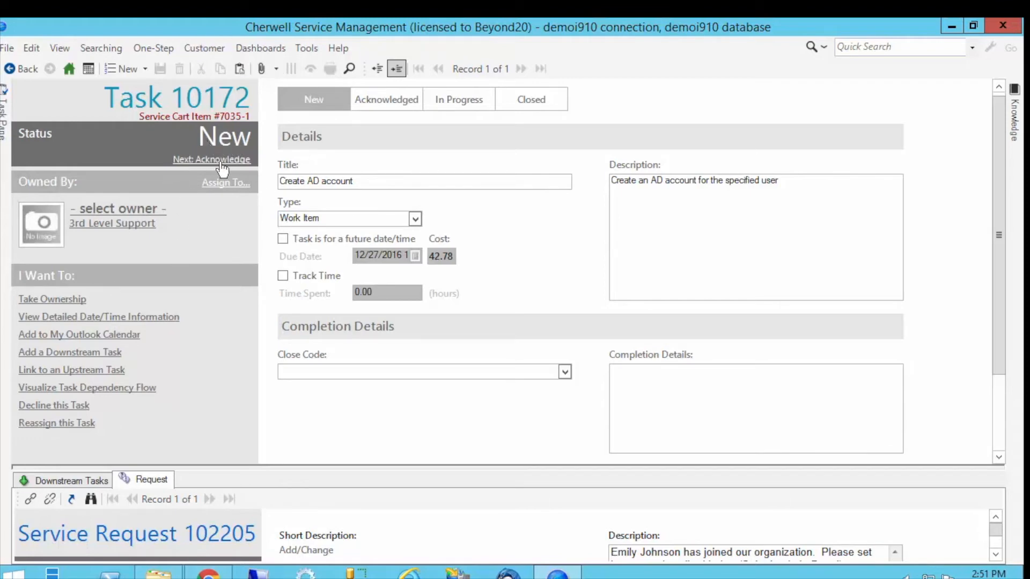
Take ownership of the Create AD account task, assign it to the 3rd Level Support team, and save the record.
click(70, 299)
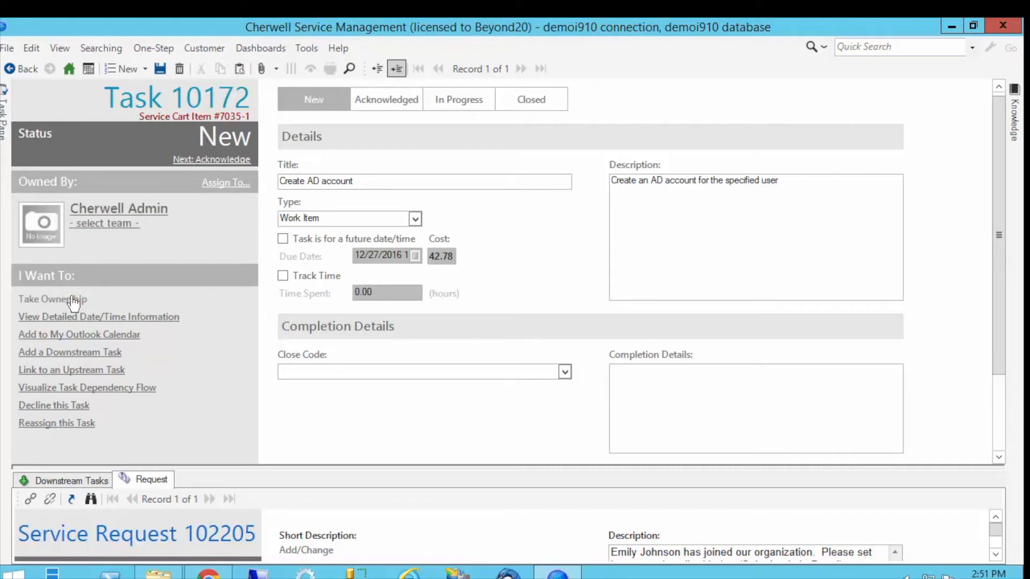
click(127, 224)
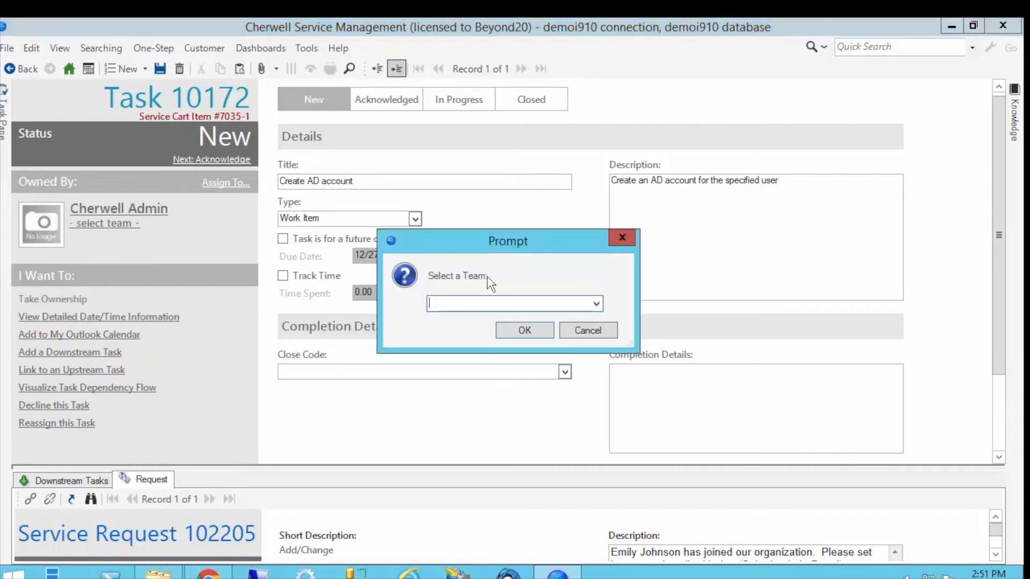
click(595, 304)
click(459, 336)
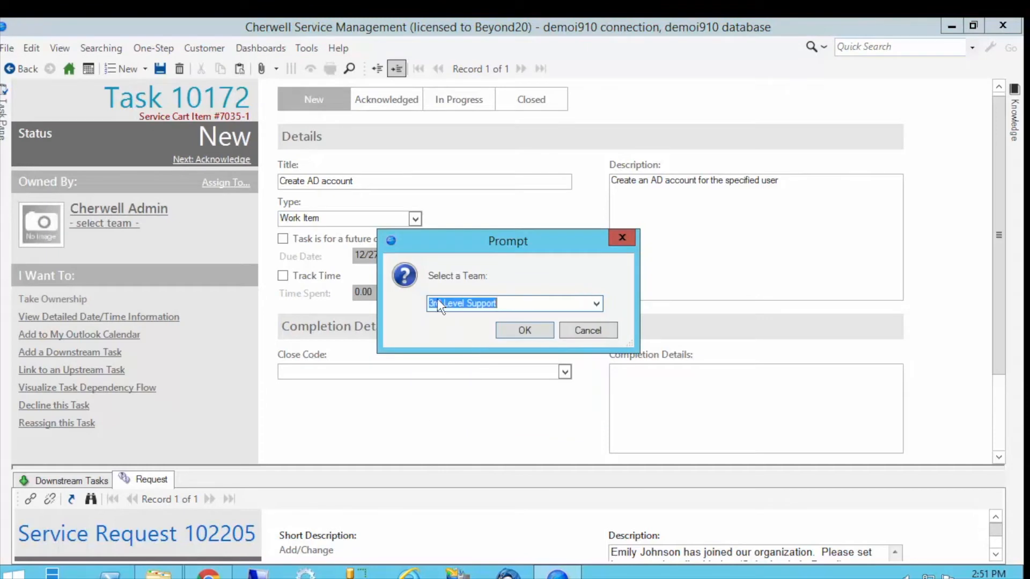
click(524, 330)
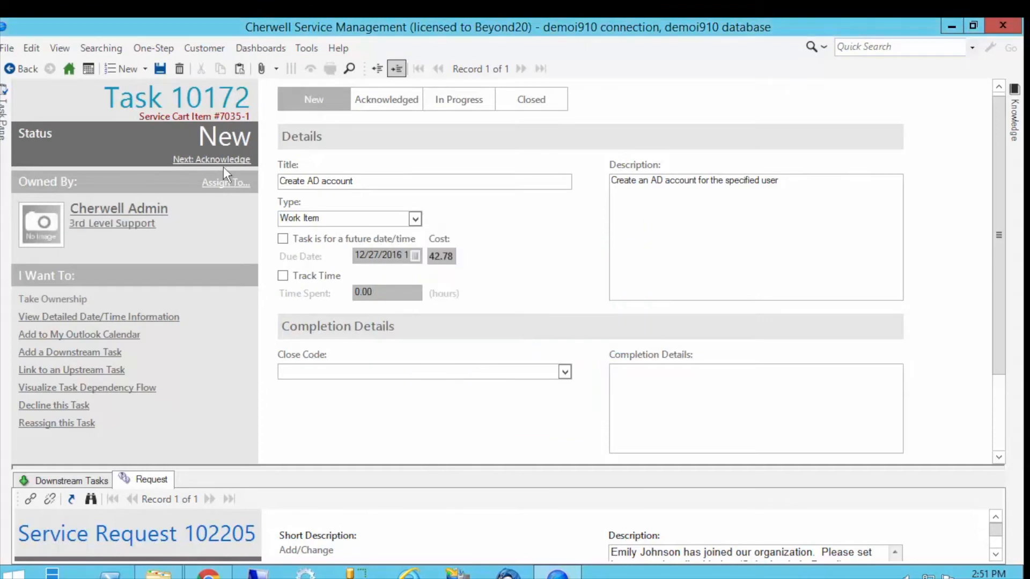
click(159, 65)
Advance the Create AD account task's status to Acknowledged and on to In Progress, saving each change.
click(239, 156)
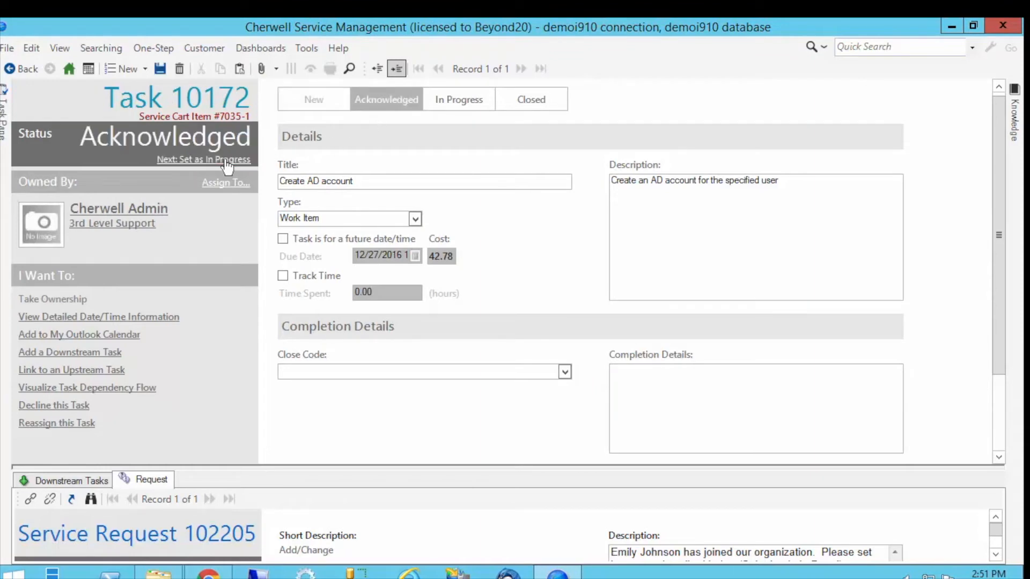
click(157, 66)
click(203, 160)
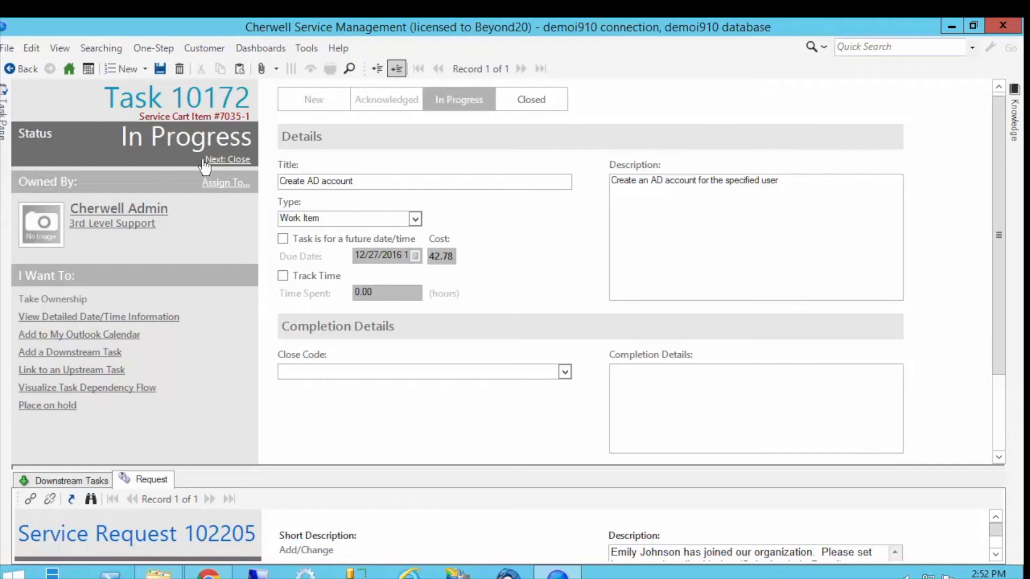
click(163, 70)
Open the parent service request's task list and check the Prep PC, Provide Email Account and Add User to Appropriate Group tasks.
click(70, 499)
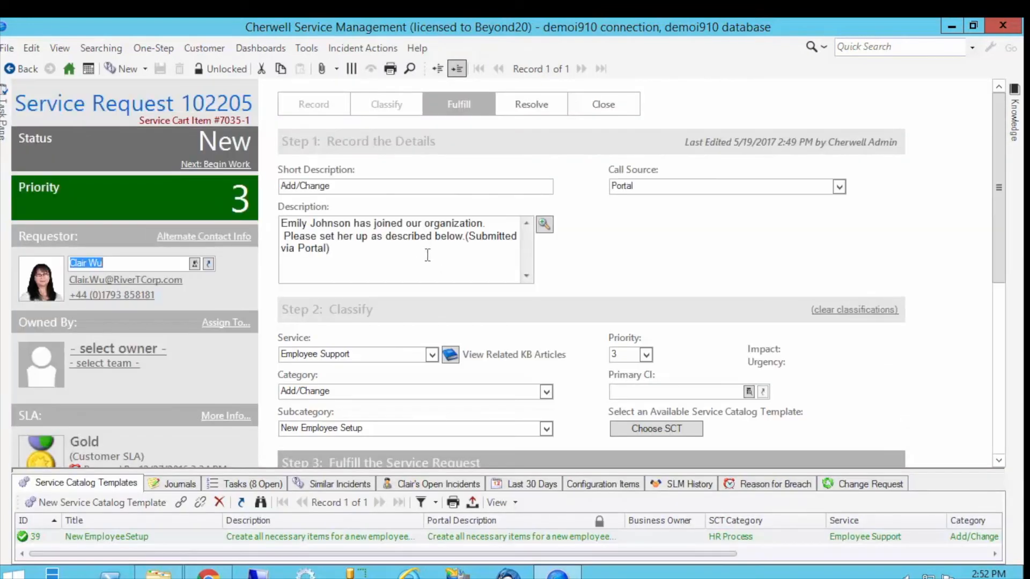
double_click(241, 484)
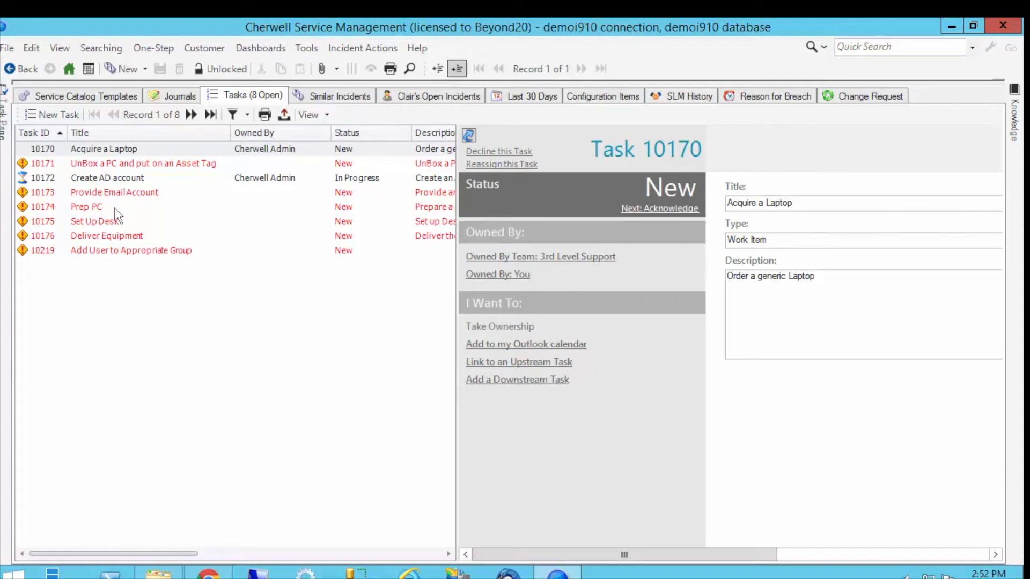
click(87, 208)
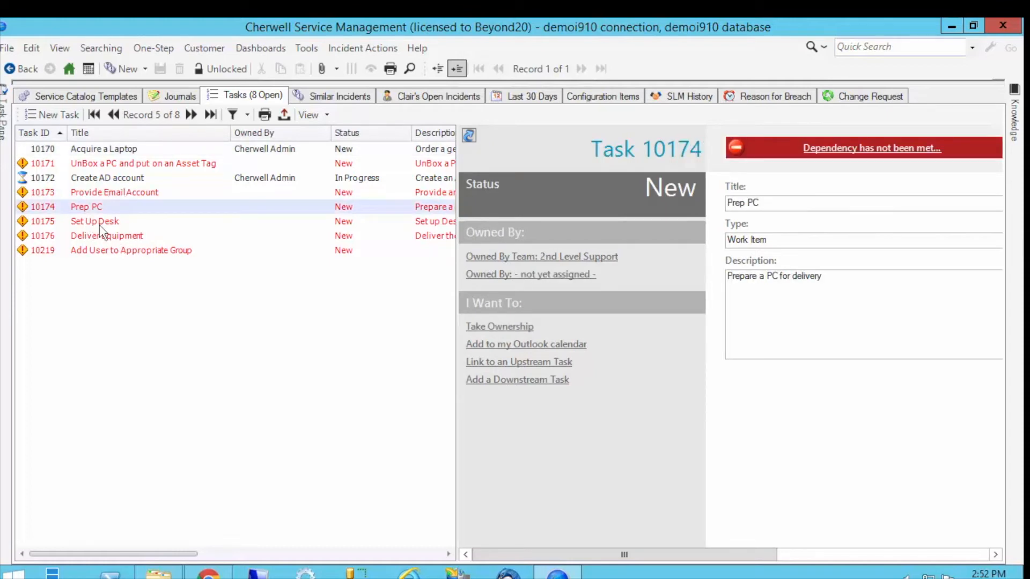
click(98, 196)
click(96, 249)
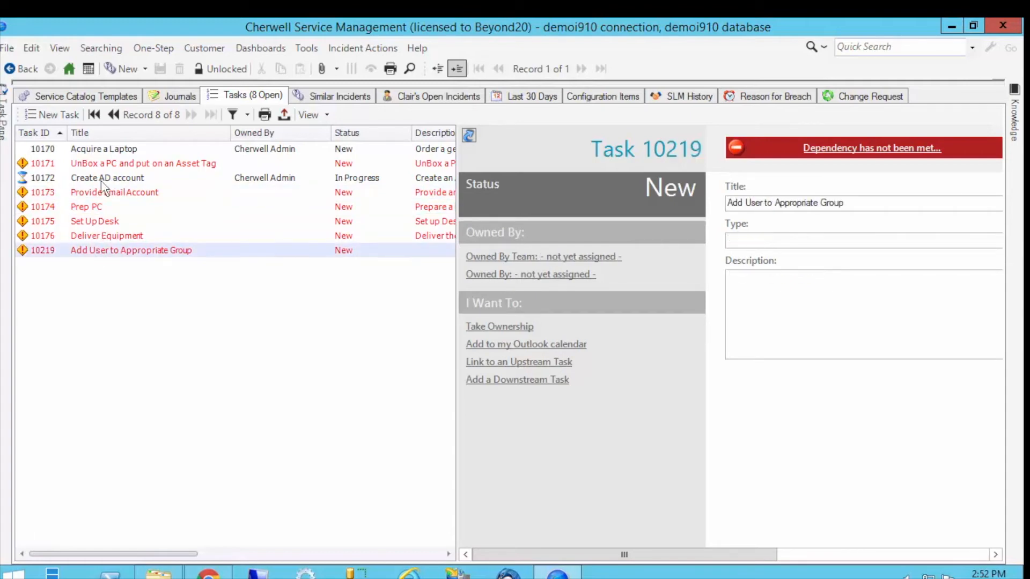
Close the Create AD account task from the service request's task list with the close code Completed.
click(101, 180)
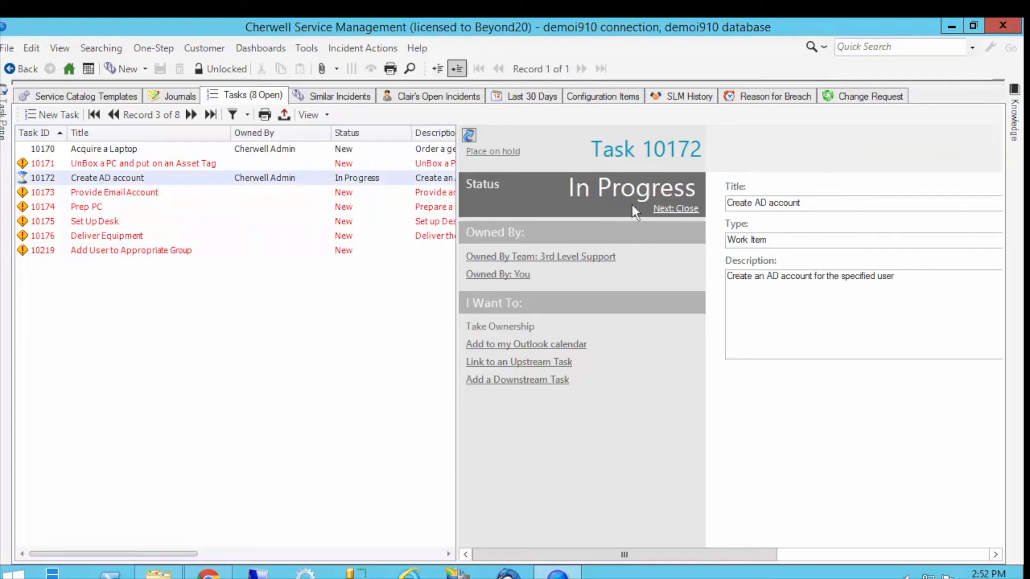
drag(258, 82, 241, 264)
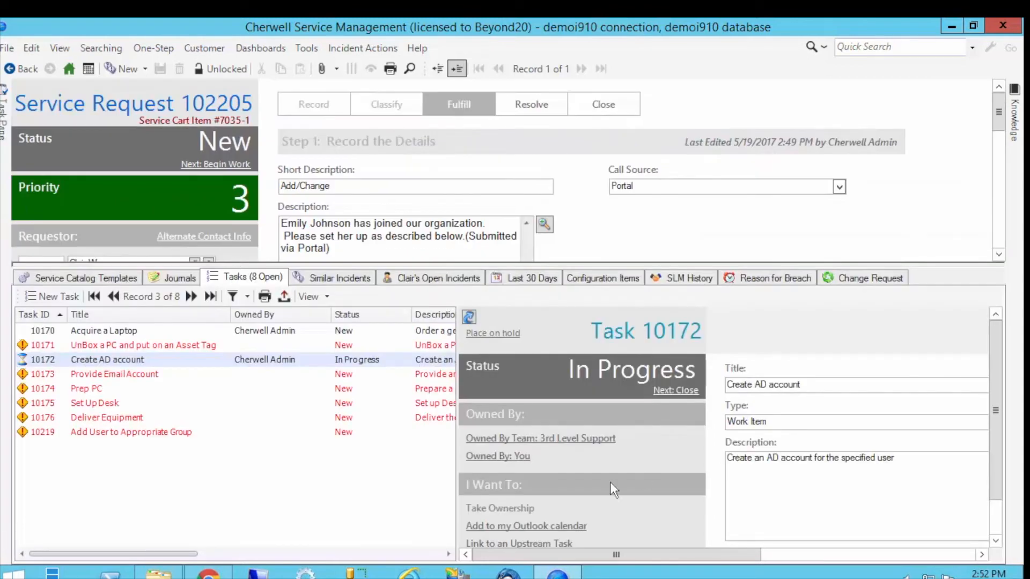
drag(638, 270, 644, 196)
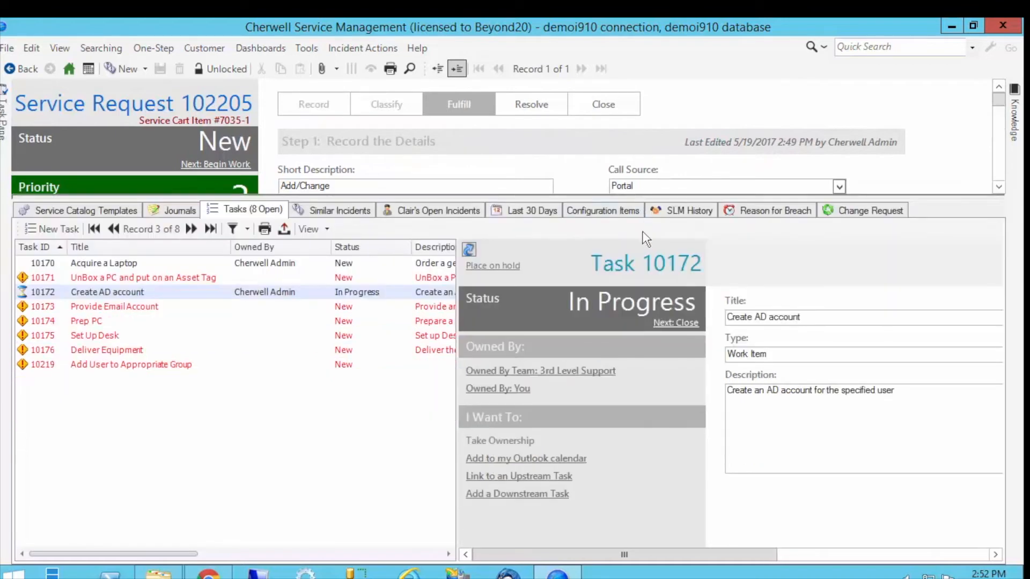
click(678, 325)
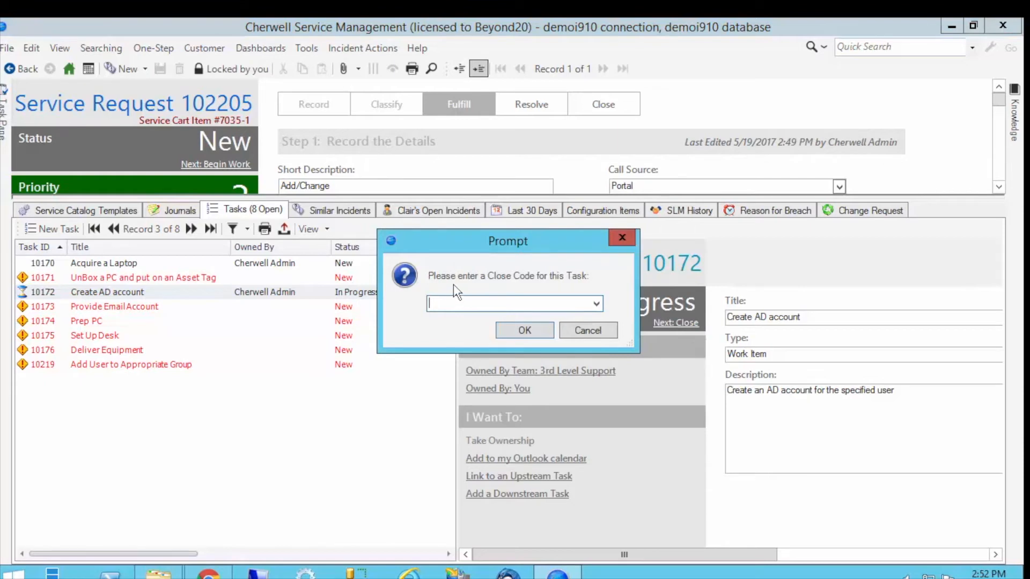
drag(584, 241, 492, 173)
click(504, 235)
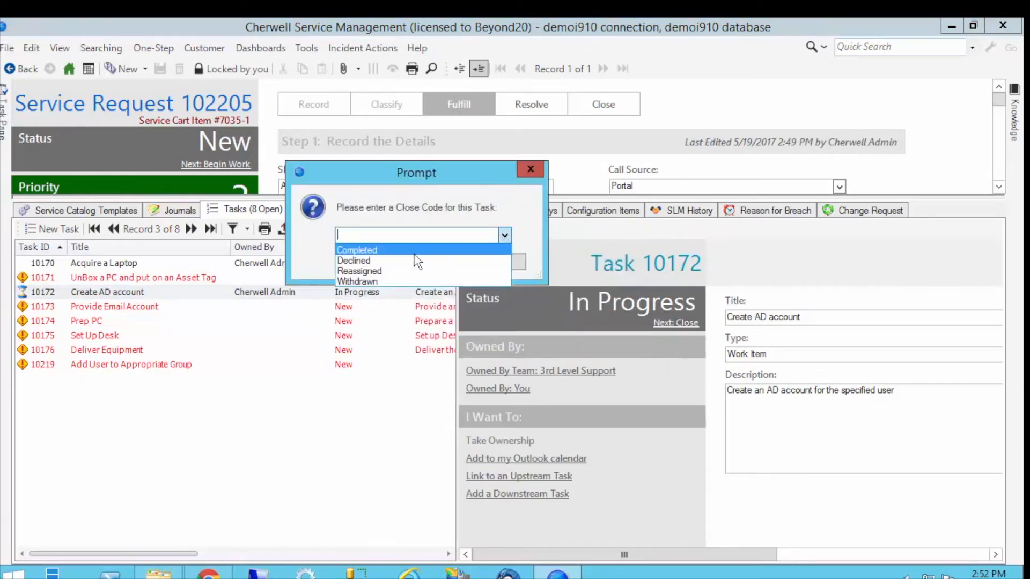
click(377, 251)
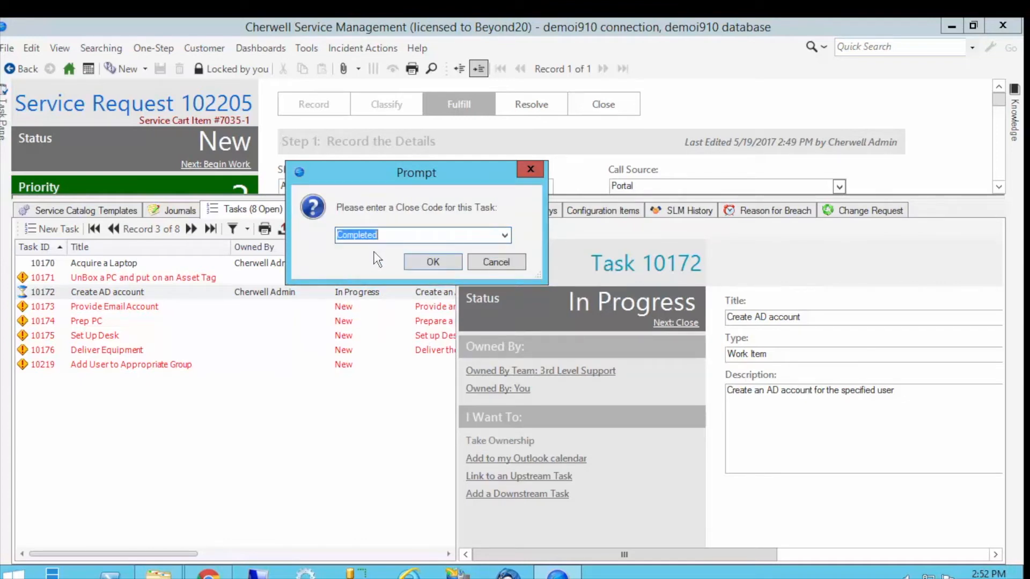
click(504, 241)
click(453, 216)
click(432, 264)
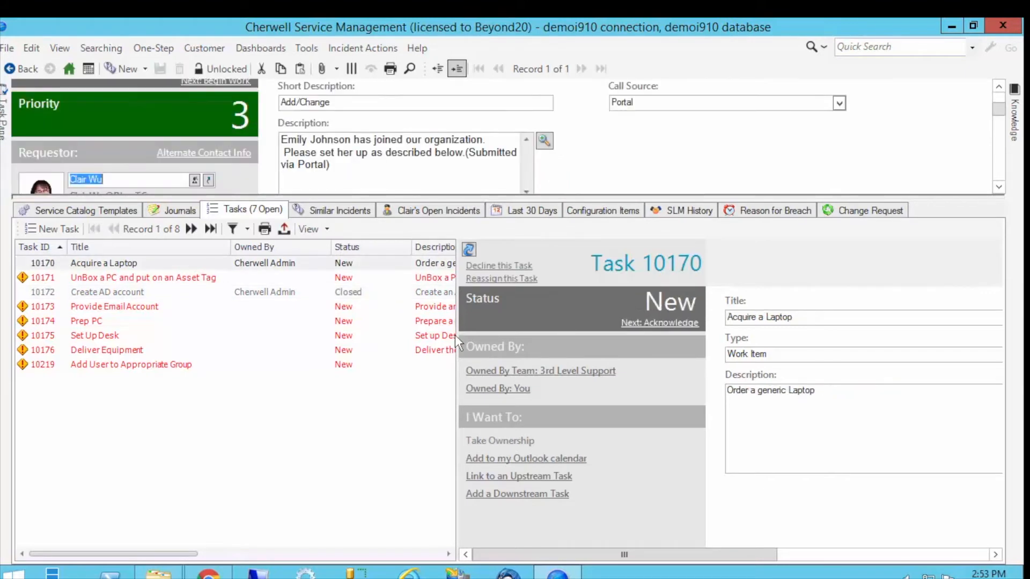
Check the closed Create AD account task and the dependency status of its three downstream tasks.
click(118, 291)
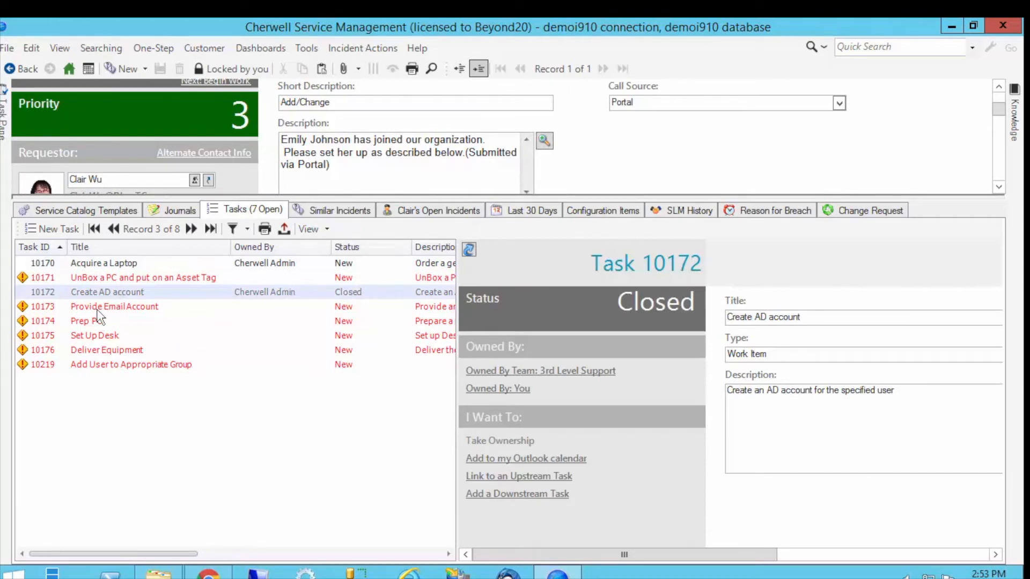
key(Down)
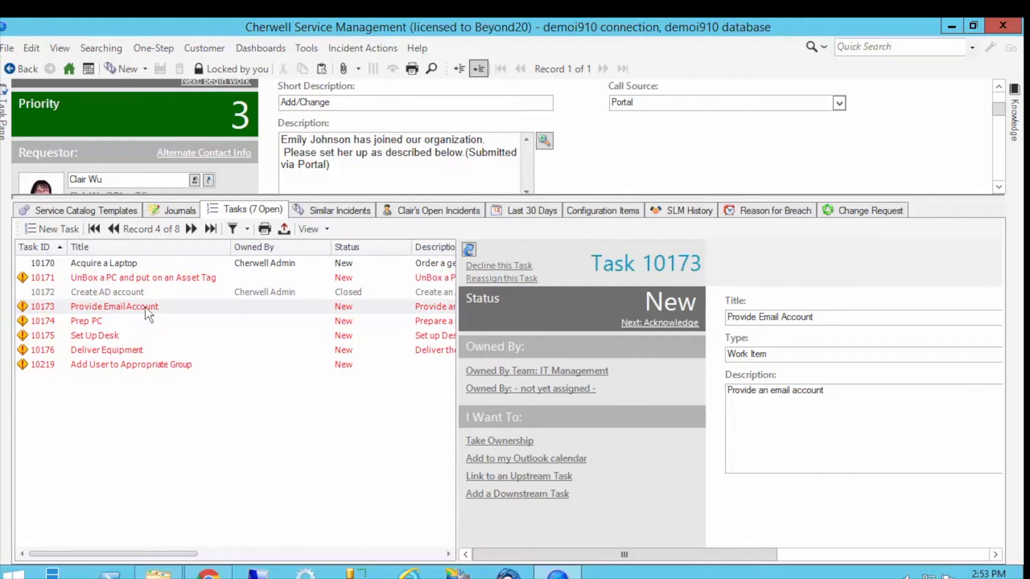
click(95, 320)
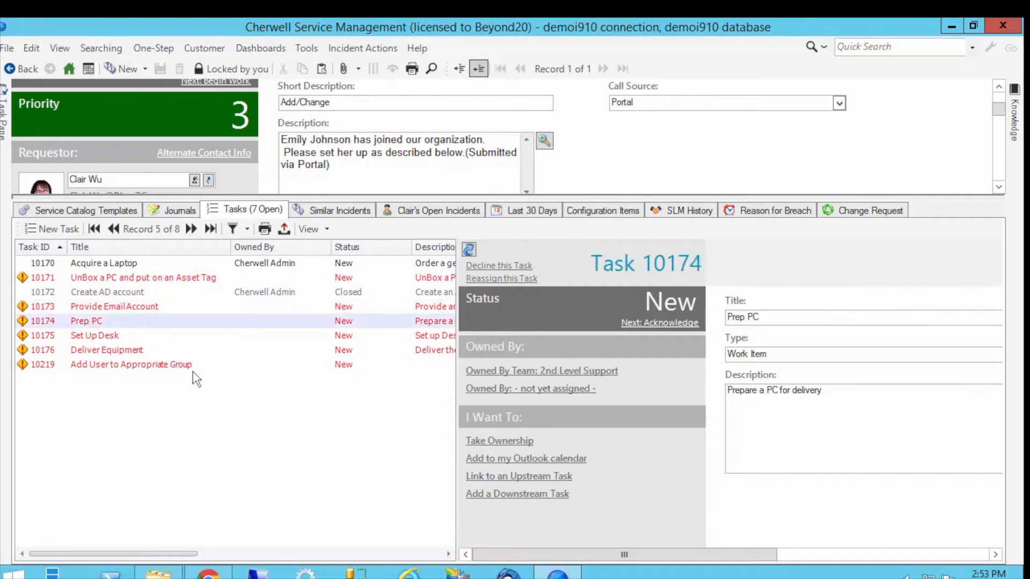
click(129, 365)
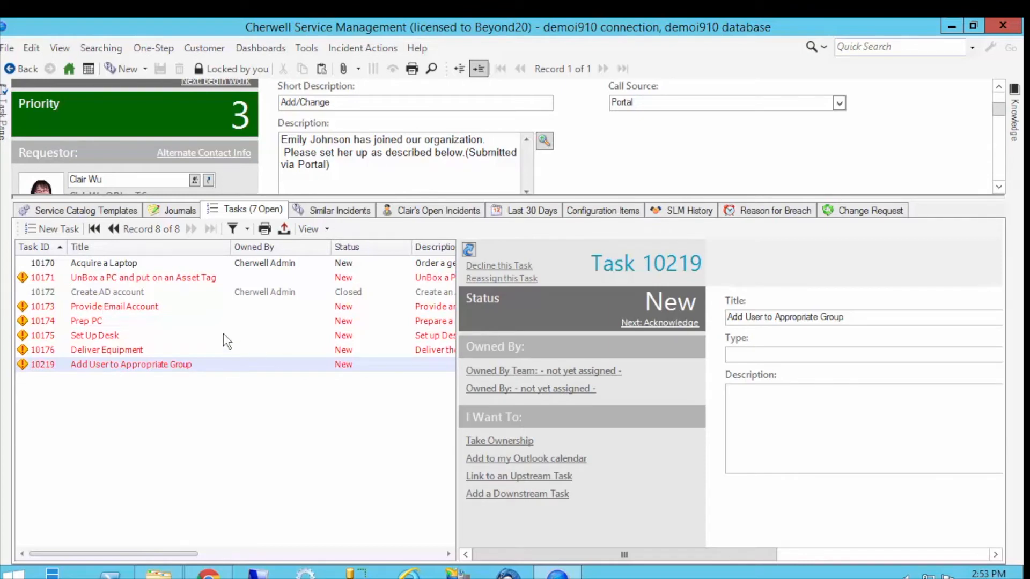
Take ownership of the Provide Email Account task, assign it to the 3rd Level Support team, and save.
click(98, 307)
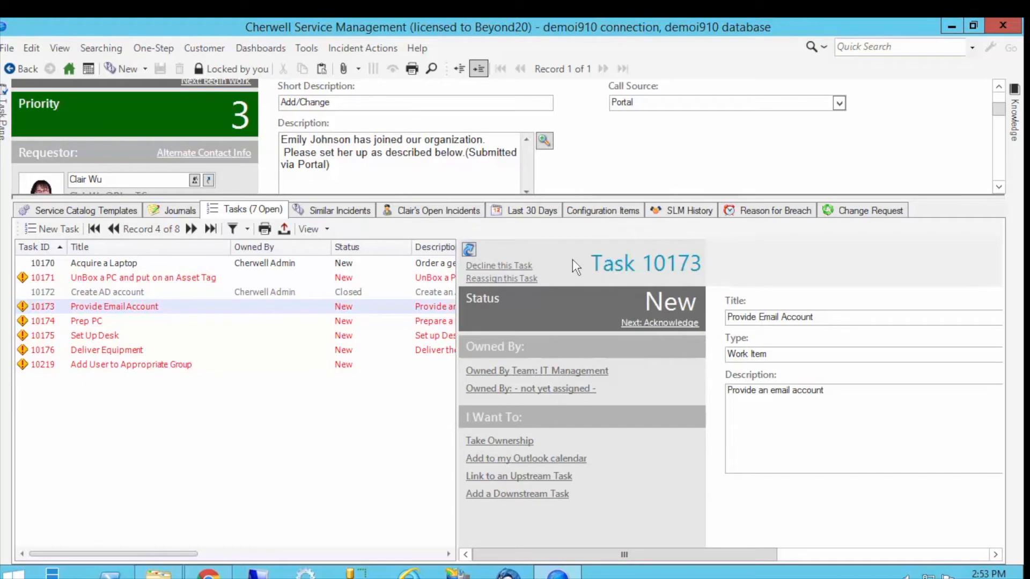
click(512, 441)
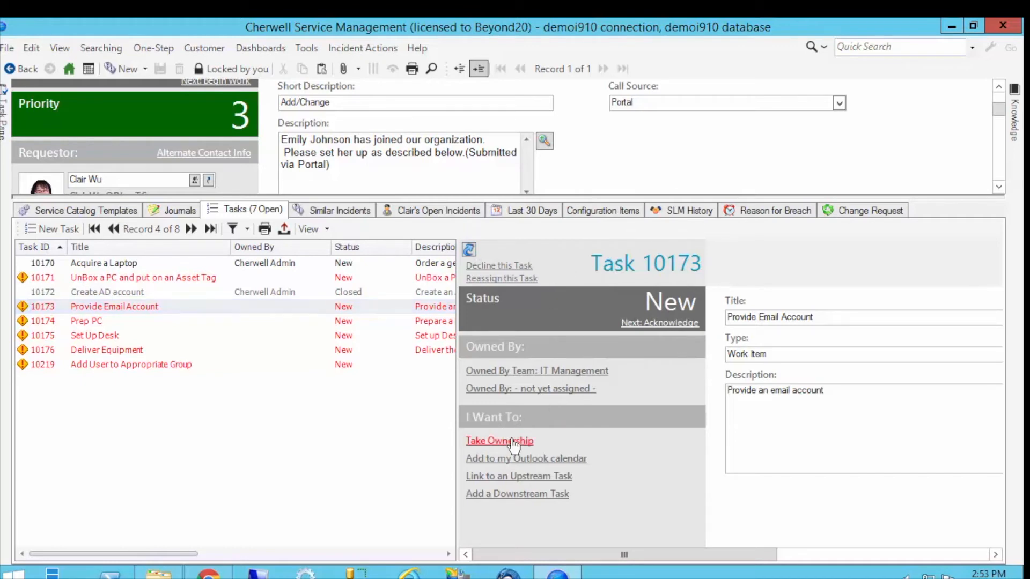
click(542, 371)
click(596, 304)
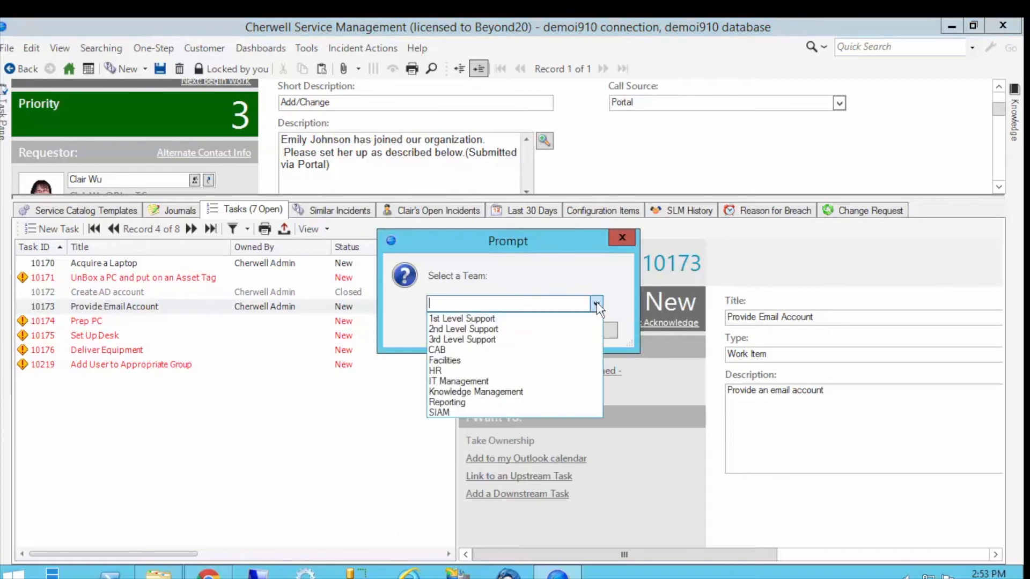
click(503, 339)
click(549, 337)
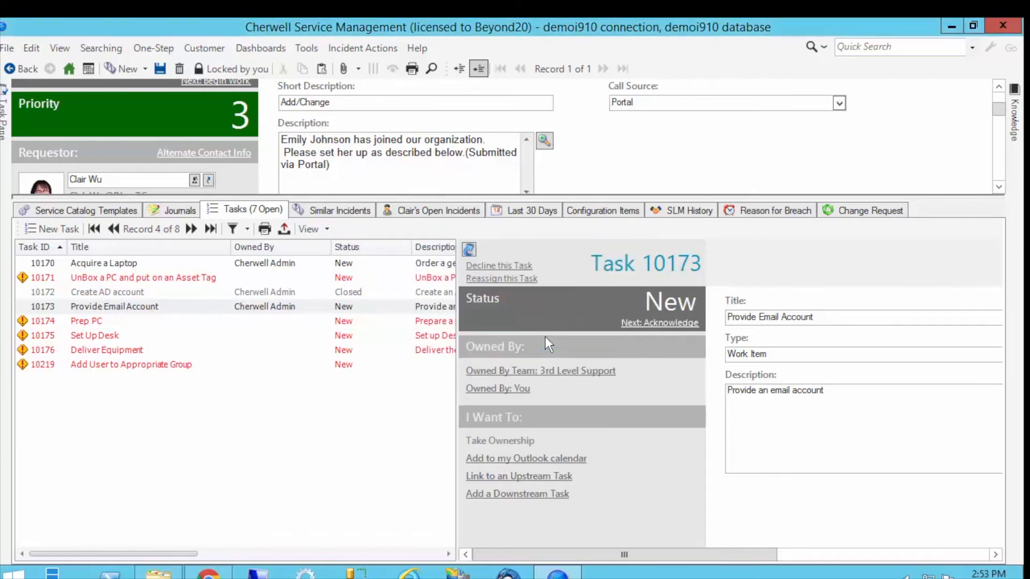
click(159, 68)
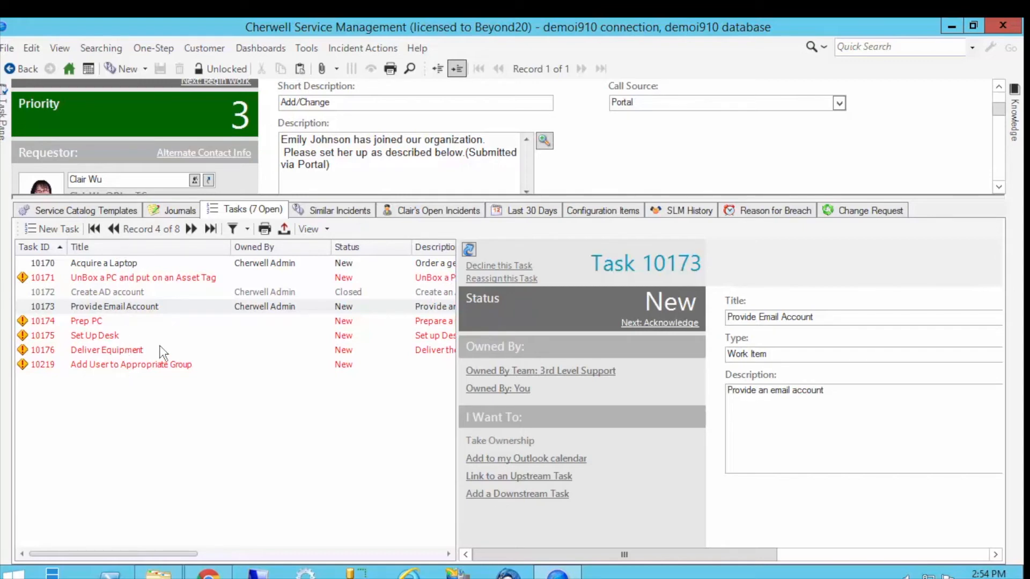
Decline the Provide Email Account task and display its close code and completion details.
click(482, 266)
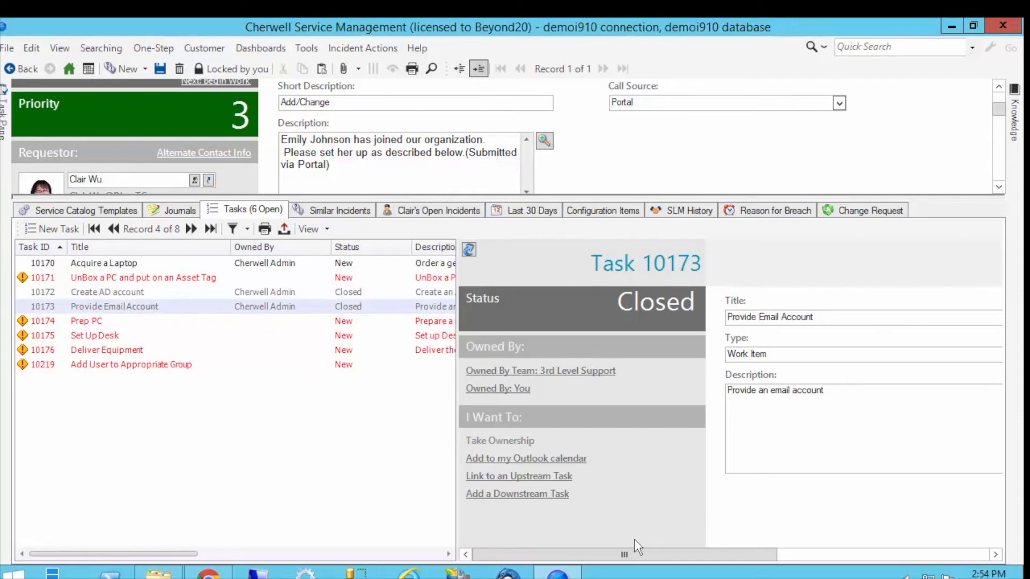
drag(620, 553, 855, 573)
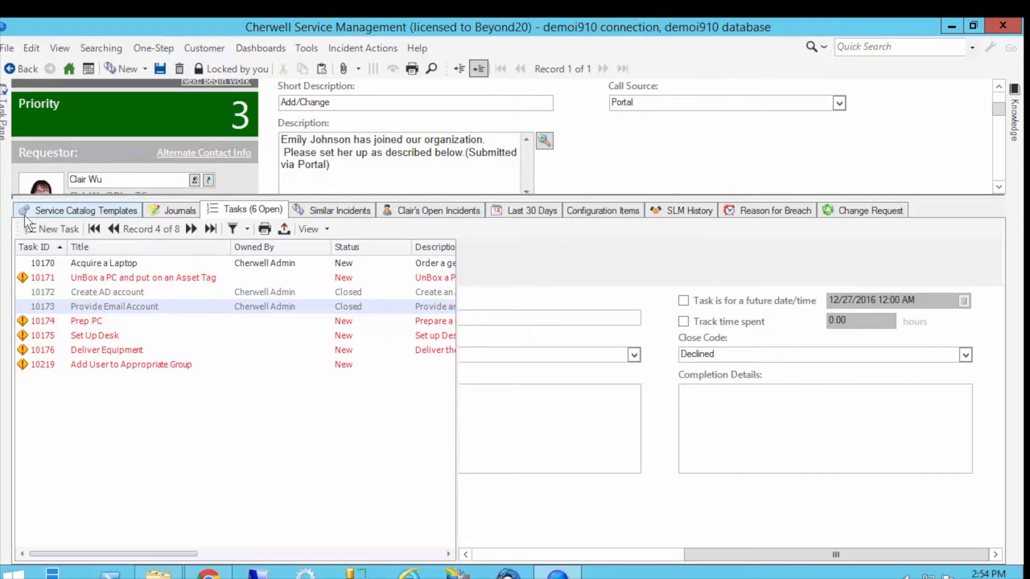
Take ownership of the Prep PC task, assign it to the 3rd Level Support team, and save.
click(90, 322)
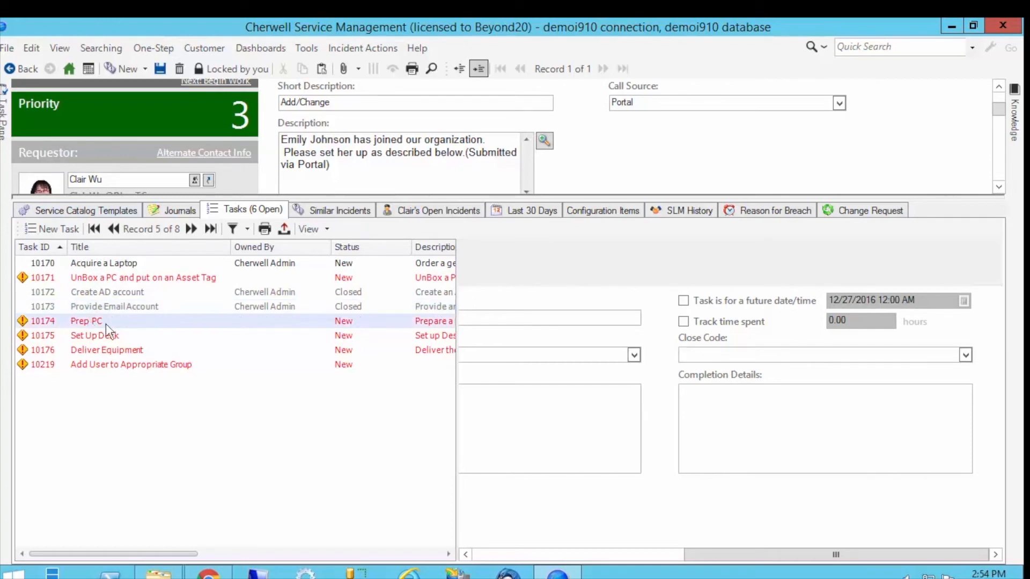
drag(694, 551, 481, 553)
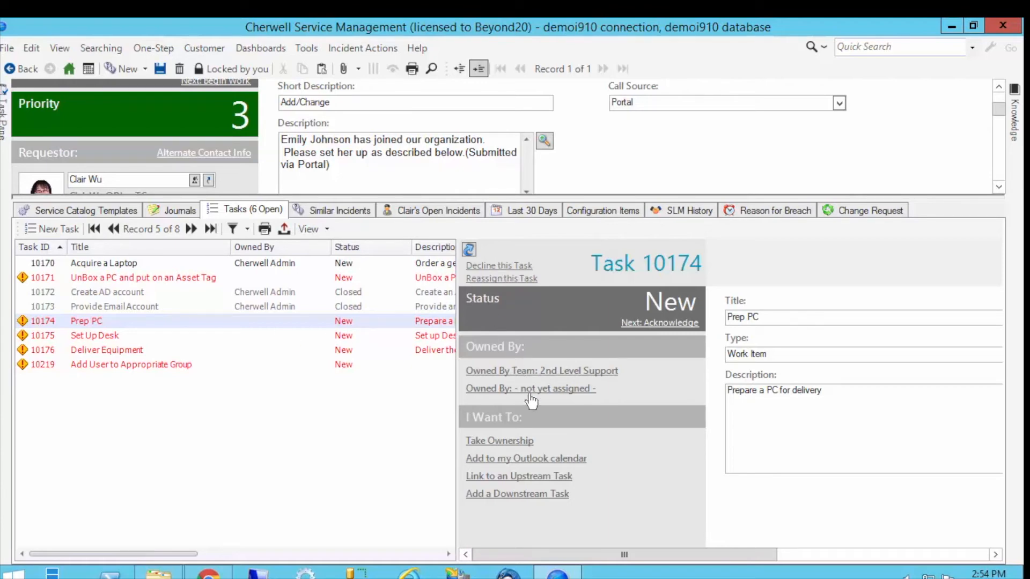
click(500, 440)
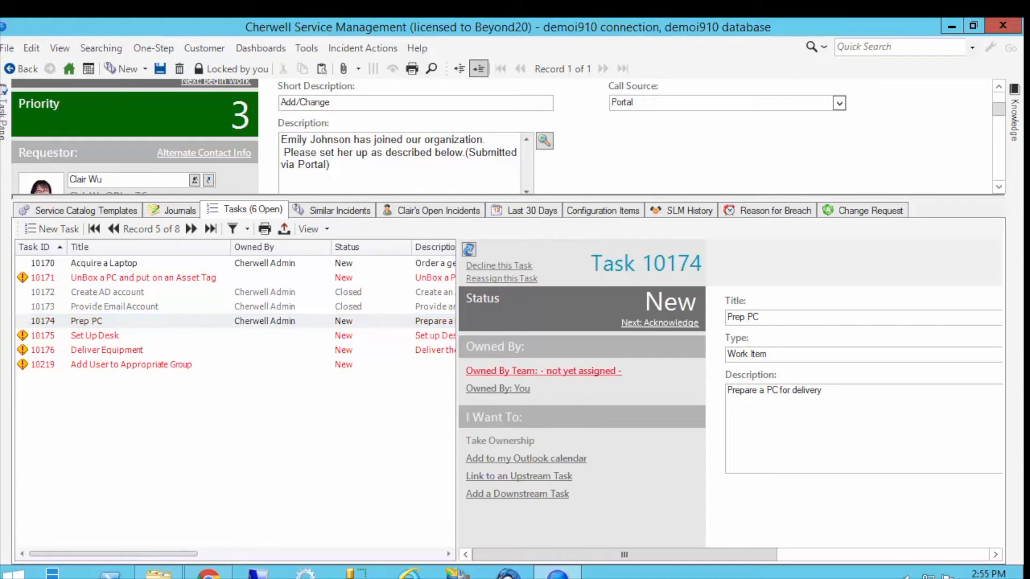
click(590, 372)
click(596, 304)
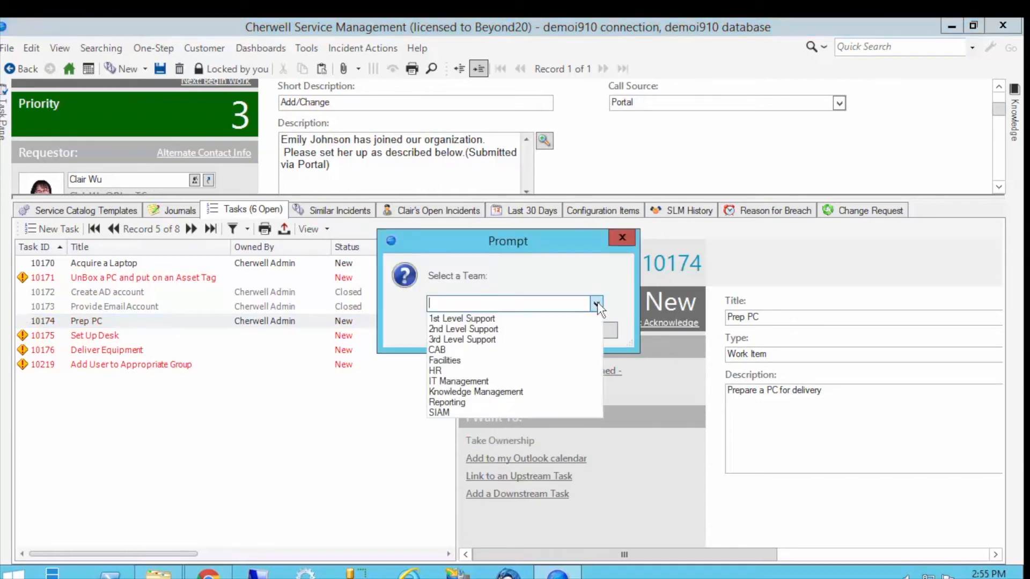
click(519, 339)
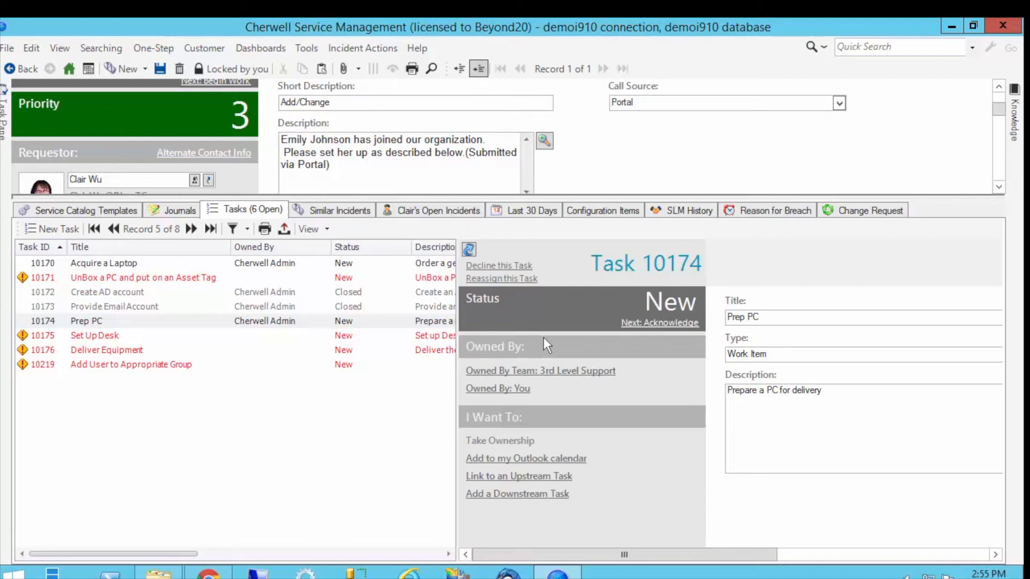
click(160, 70)
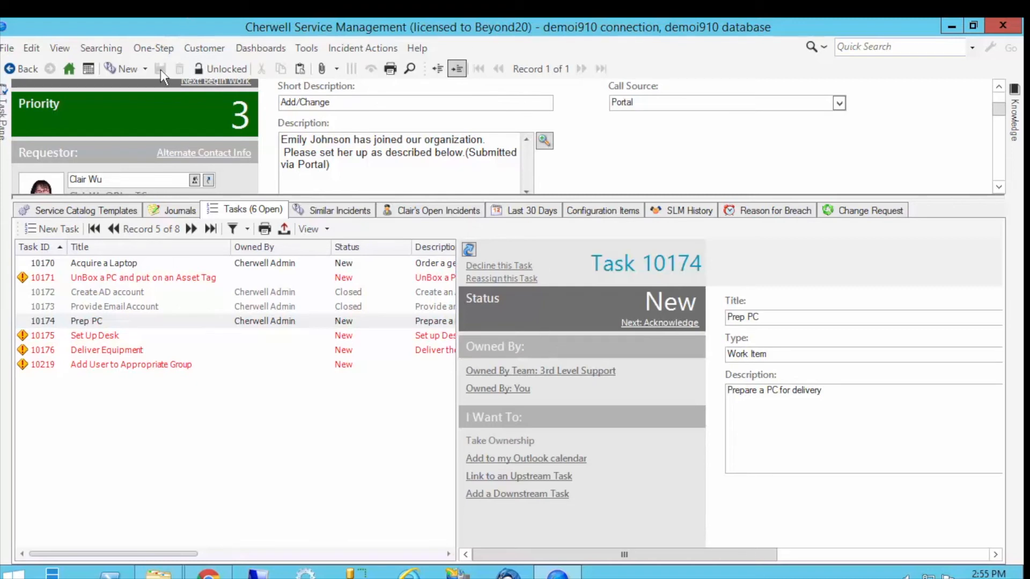
Reassign the Prep PC task to the 2nd Level Support team, accepting that it closes and unlinks its dependents.
click(502, 278)
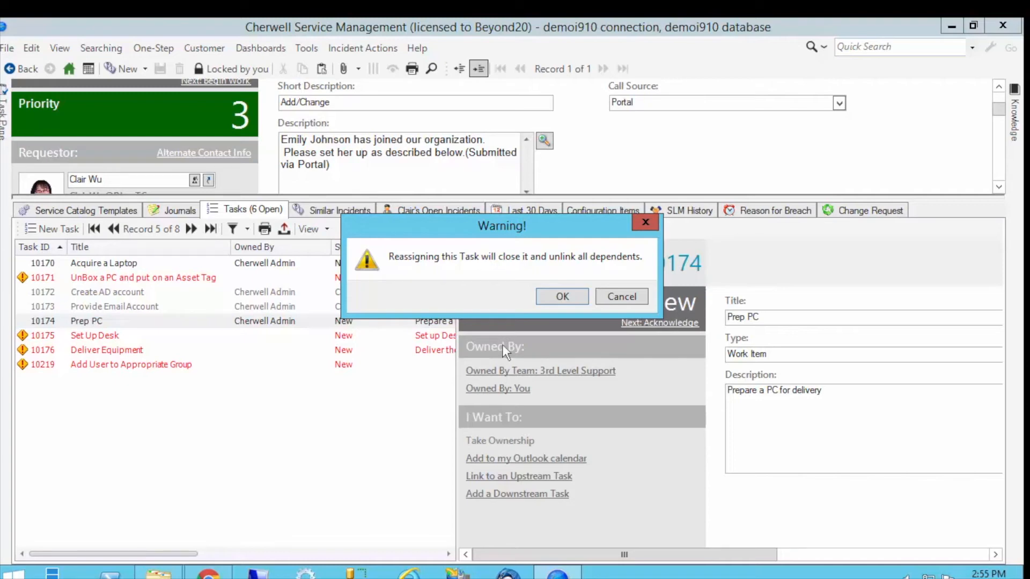
click(555, 295)
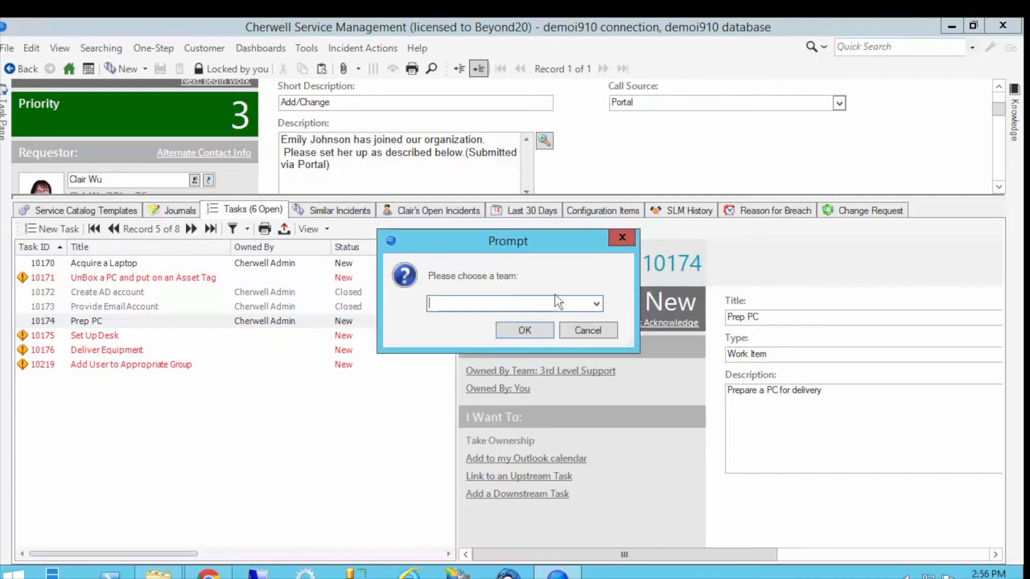
click(596, 304)
click(472, 328)
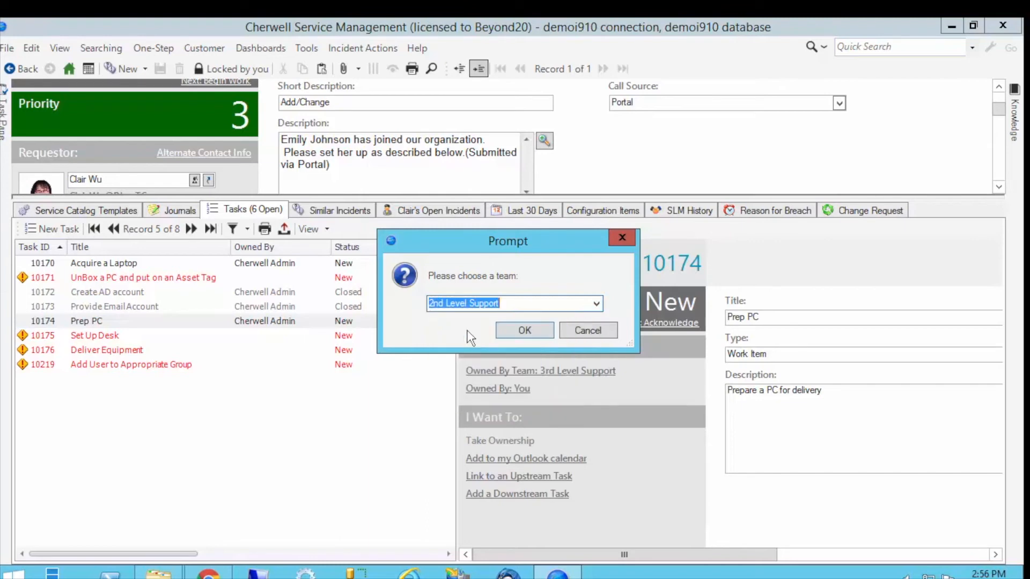
click(518, 337)
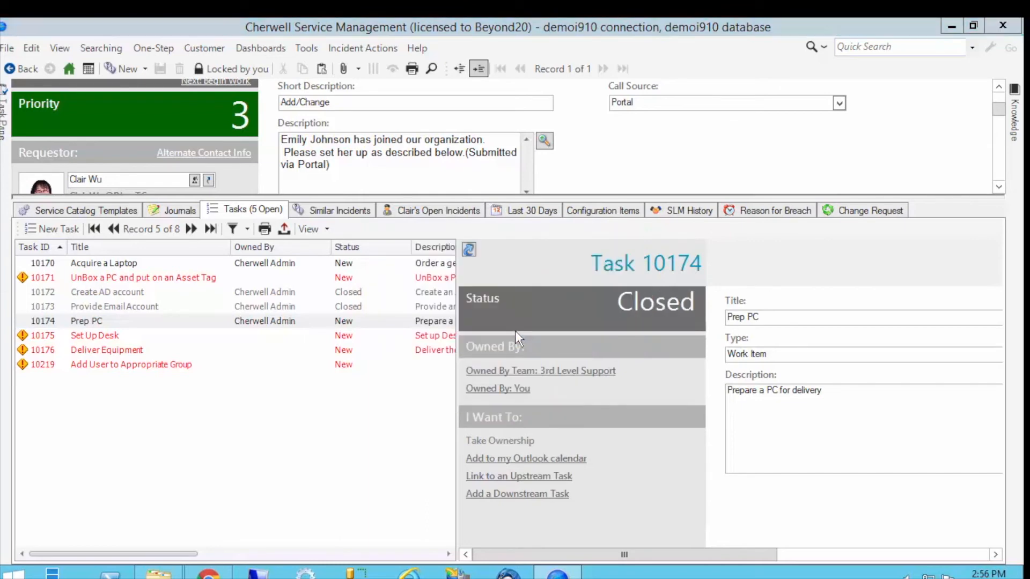
click(552, 293)
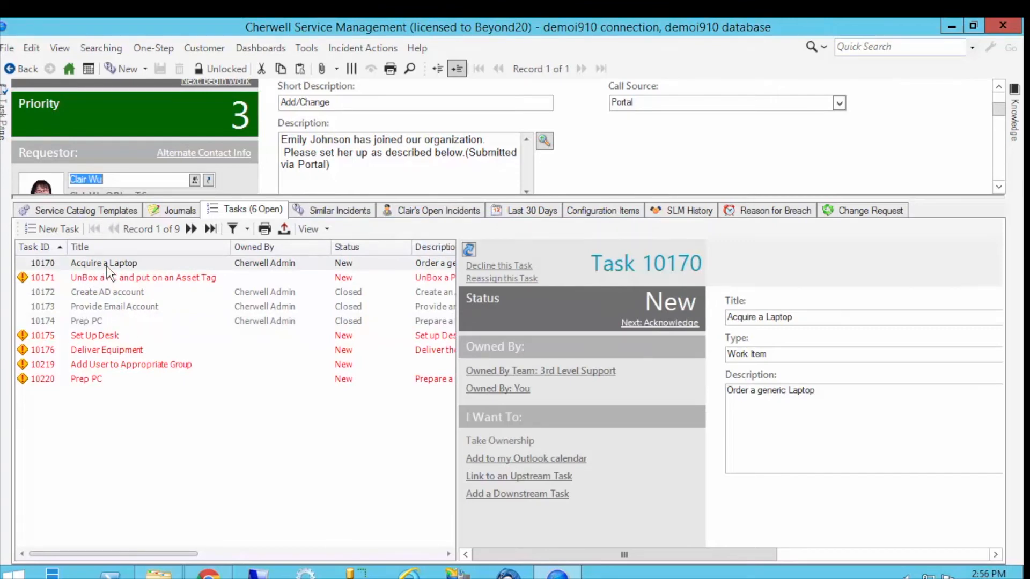
Compare the replacement Prep PC task with the closed original, checking the original's close code and completion details.
click(97, 382)
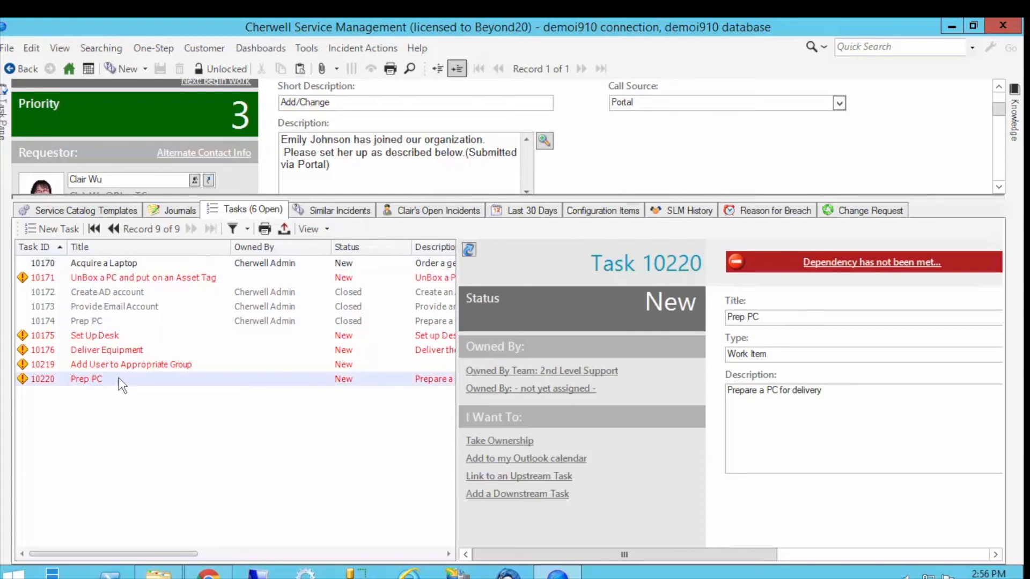
click(89, 322)
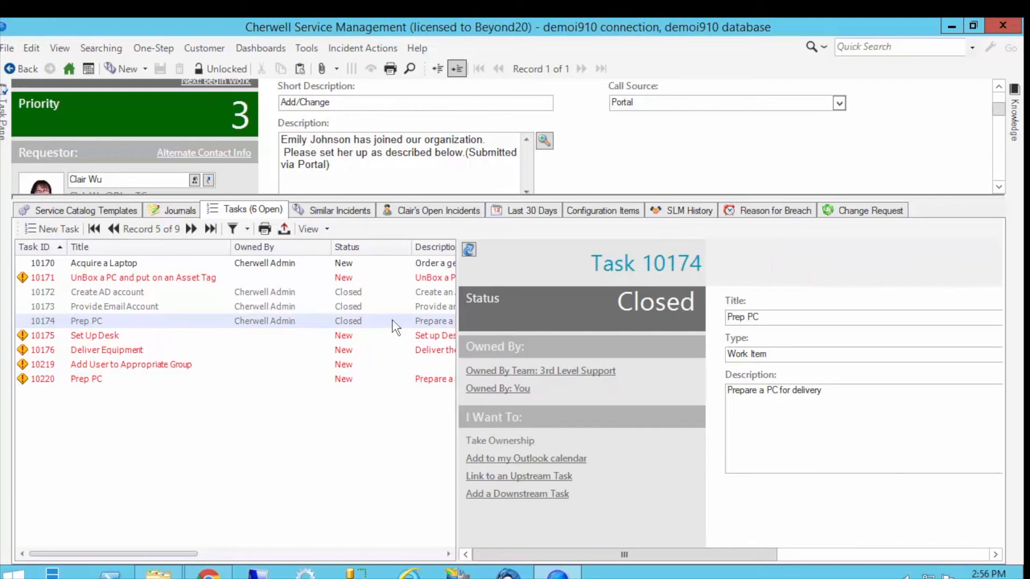
drag(635, 553, 820, 554)
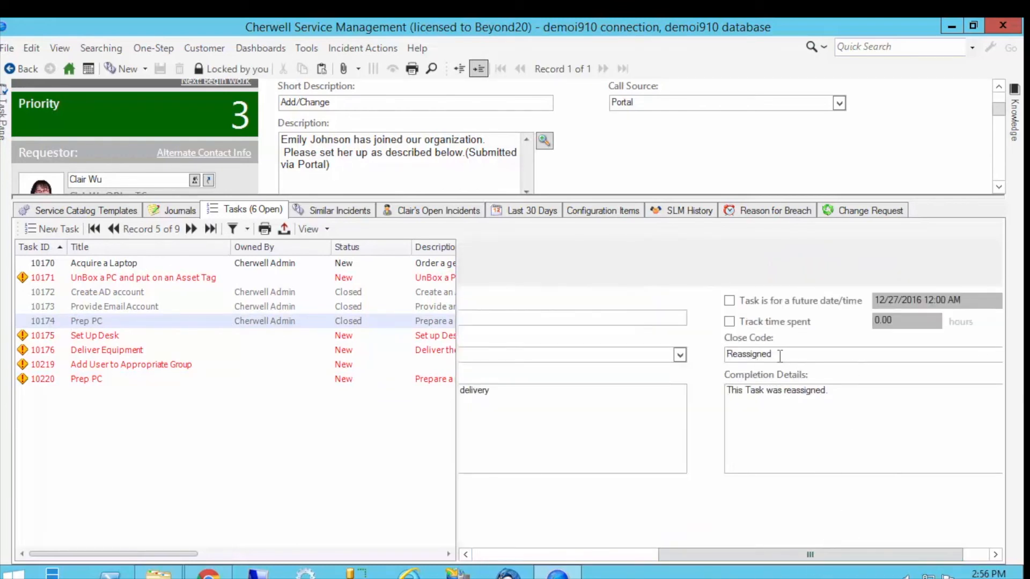
click(767, 397)
click(723, 406)
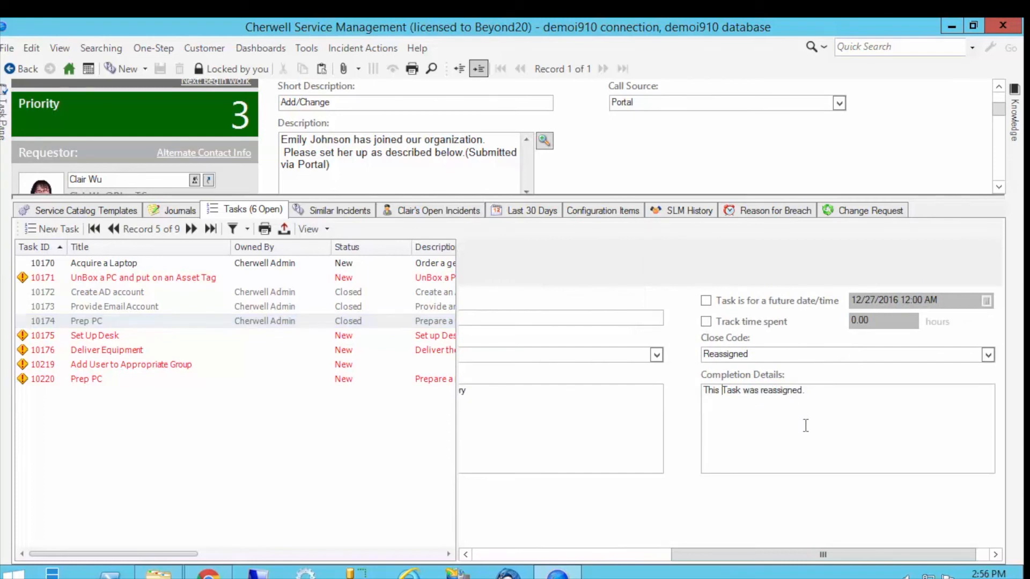
drag(737, 555, 496, 535)
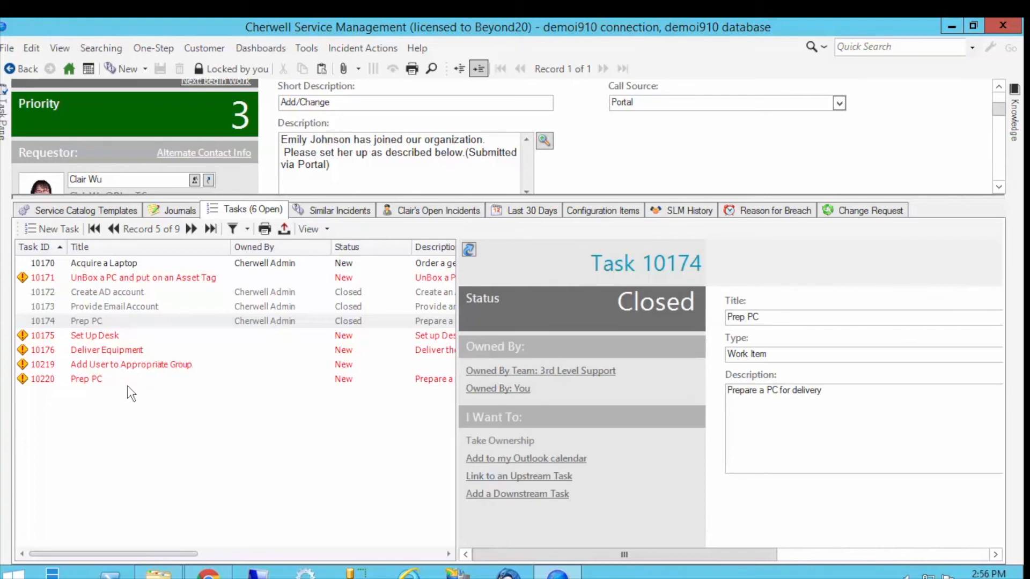
click(84, 379)
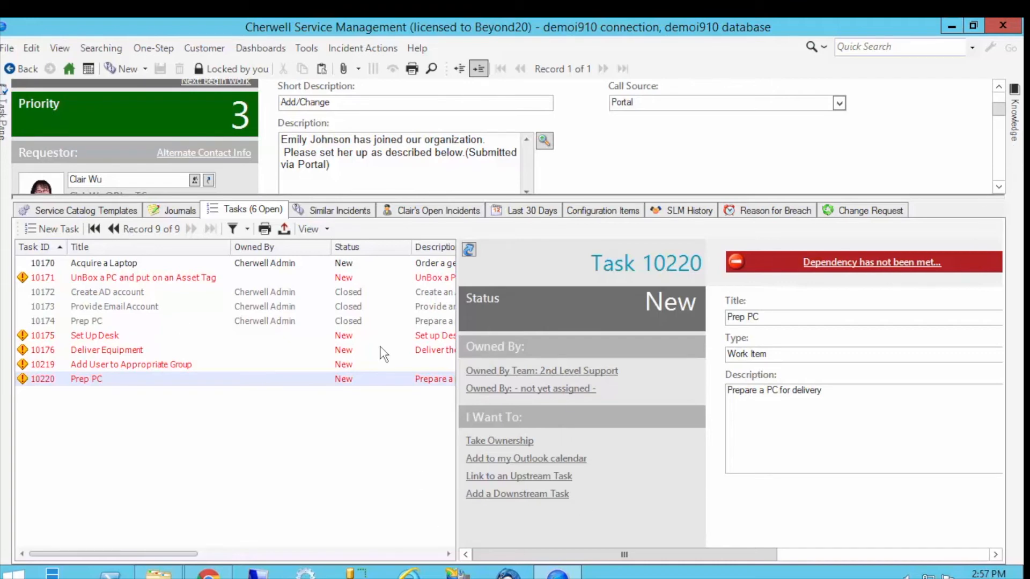
mouse_move(558, 573)
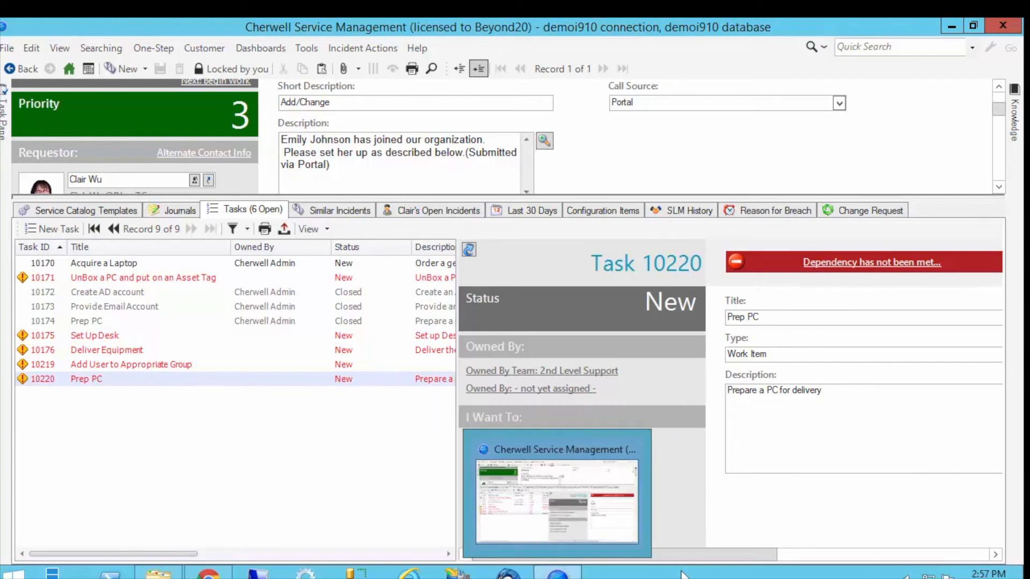
click(559, 559)
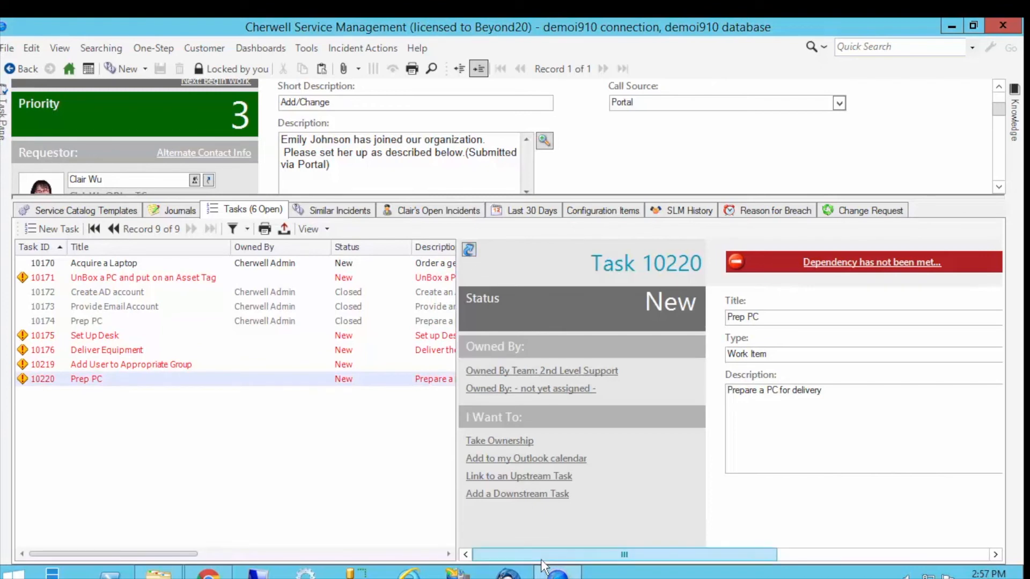
Switch the service request's tasks to Form View and page back and forth between the last four task records.
click(327, 229)
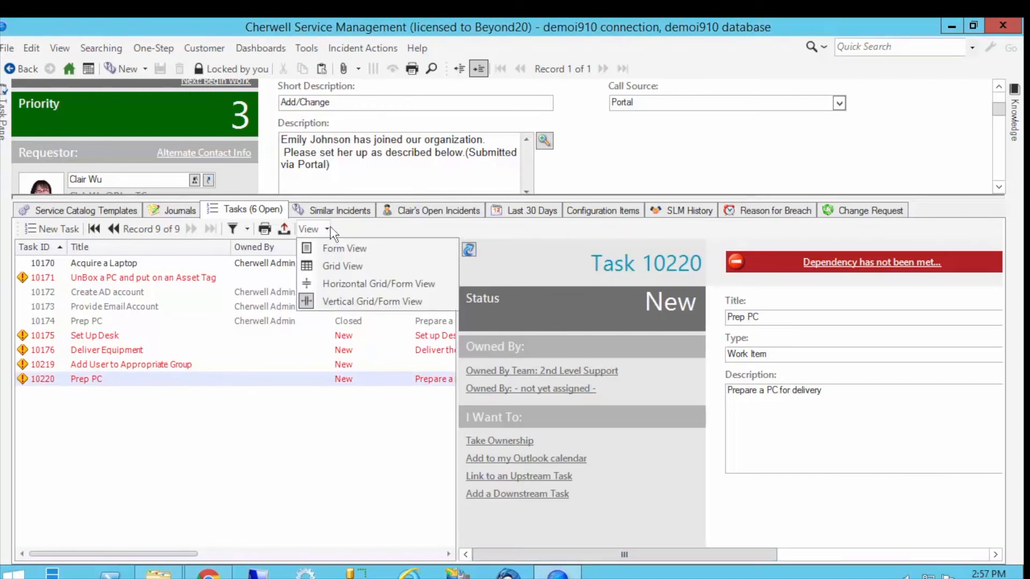
click(353, 247)
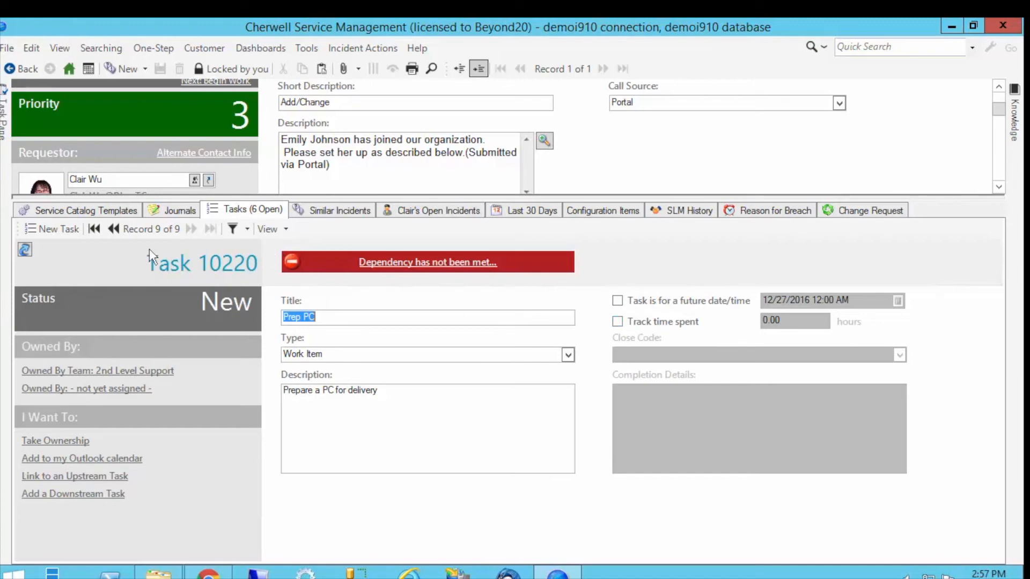
click(114, 230)
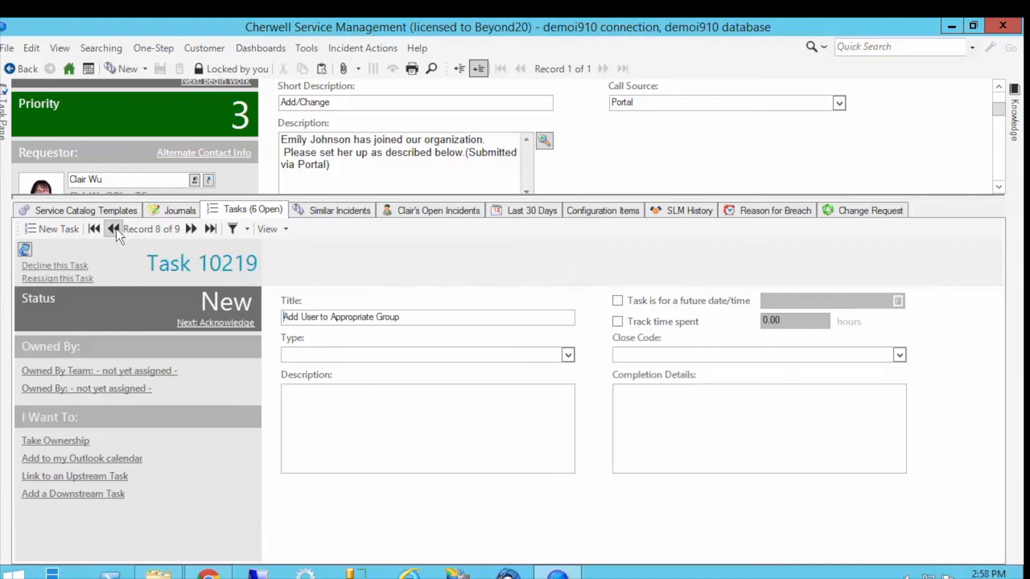
click(193, 230)
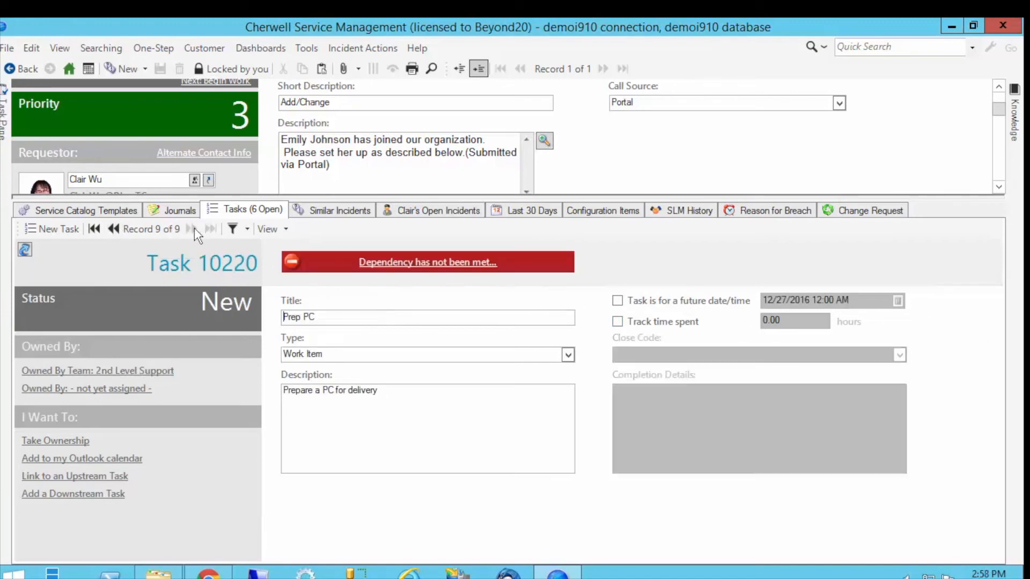
click(114, 230)
click(115, 231)
click(119, 229)
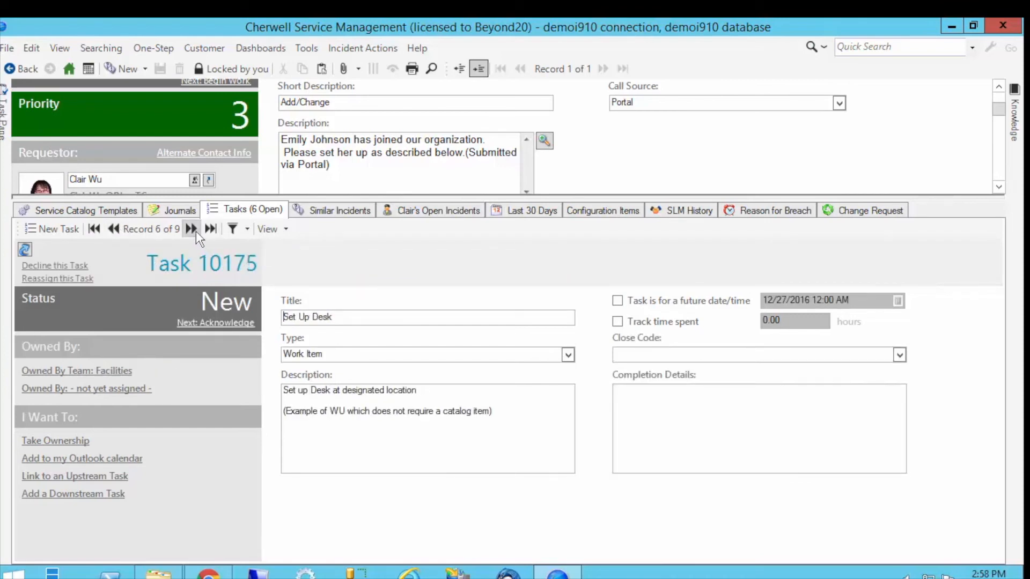
click(196, 231)
click(195, 231)
click(195, 231)
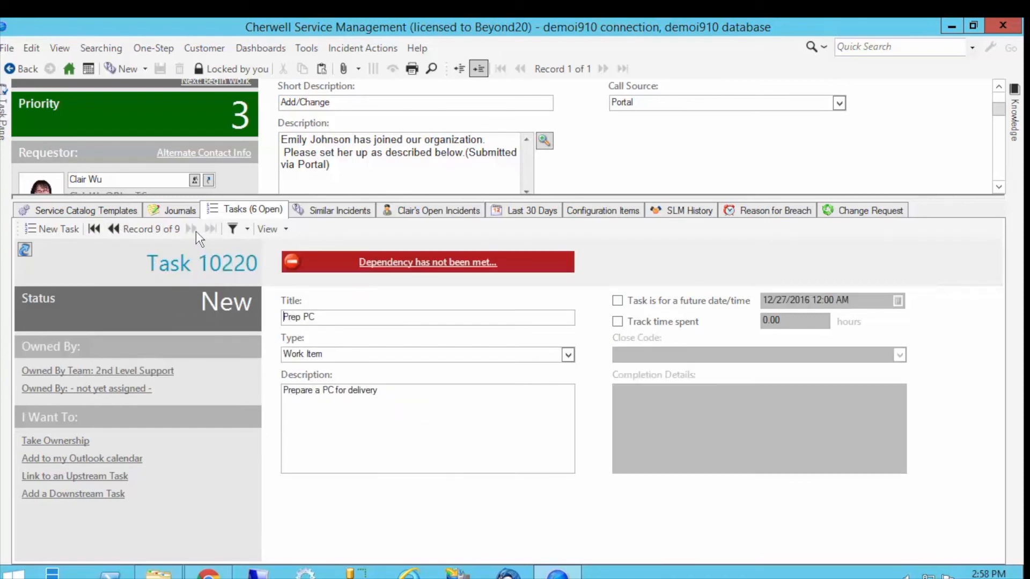
Look at the search options for filtering the service request's tasks and dismiss them without searching.
click(246, 229)
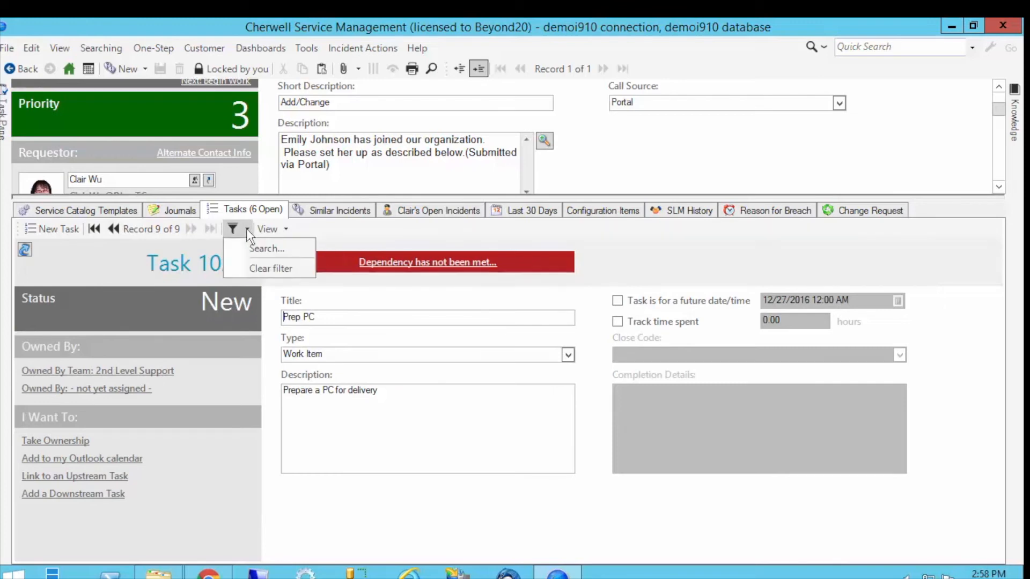
click(262, 247)
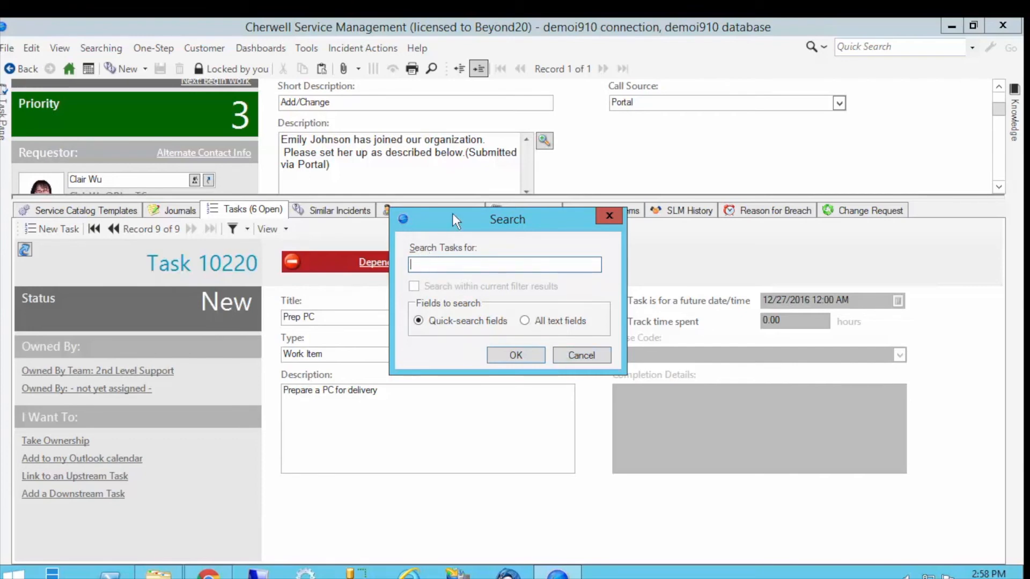
click(559, 355)
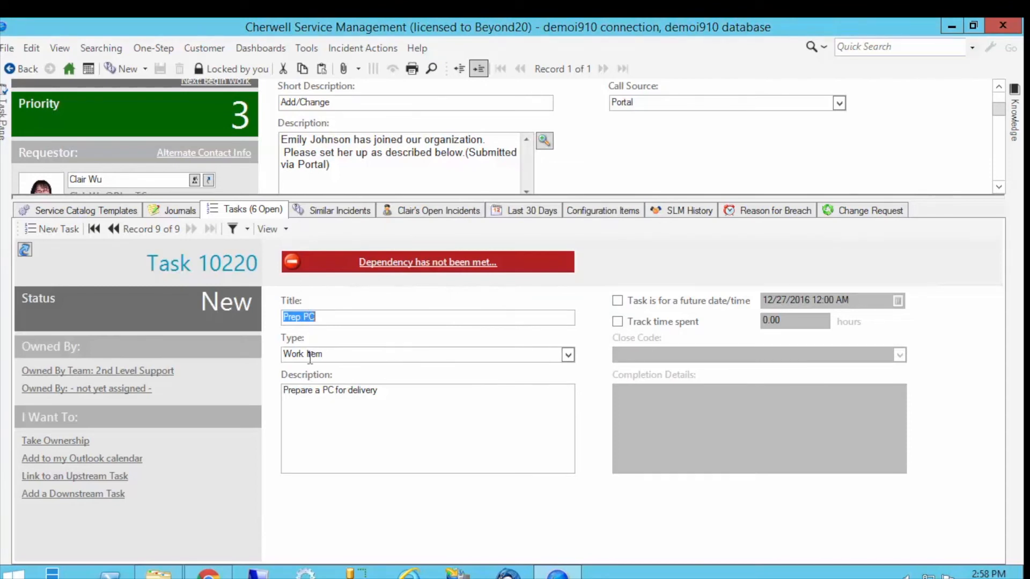
Review the available Type options for the new Prep PC task, leaving it as Work Item.
click(320, 317)
click(567, 355)
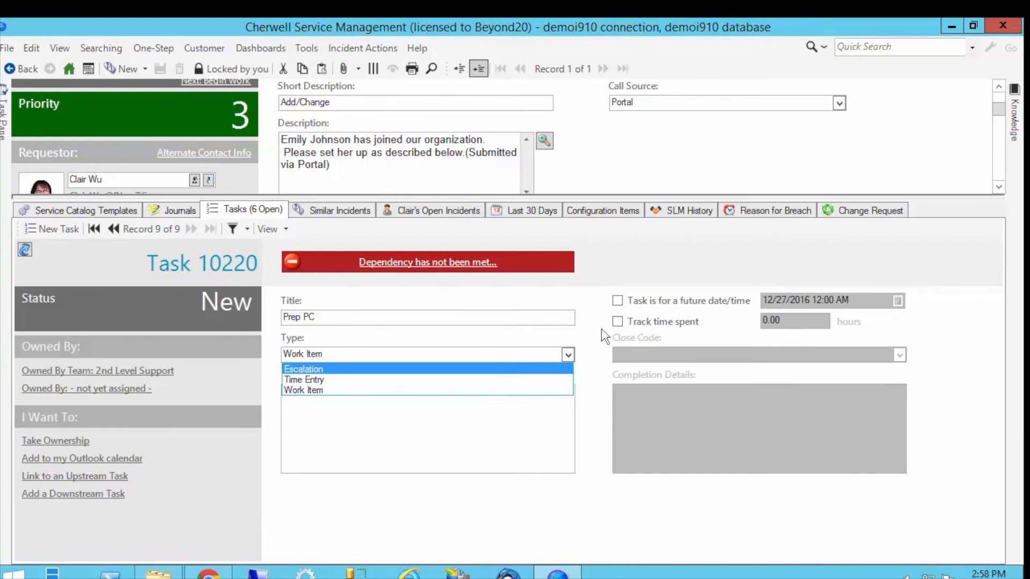
click(599, 364)
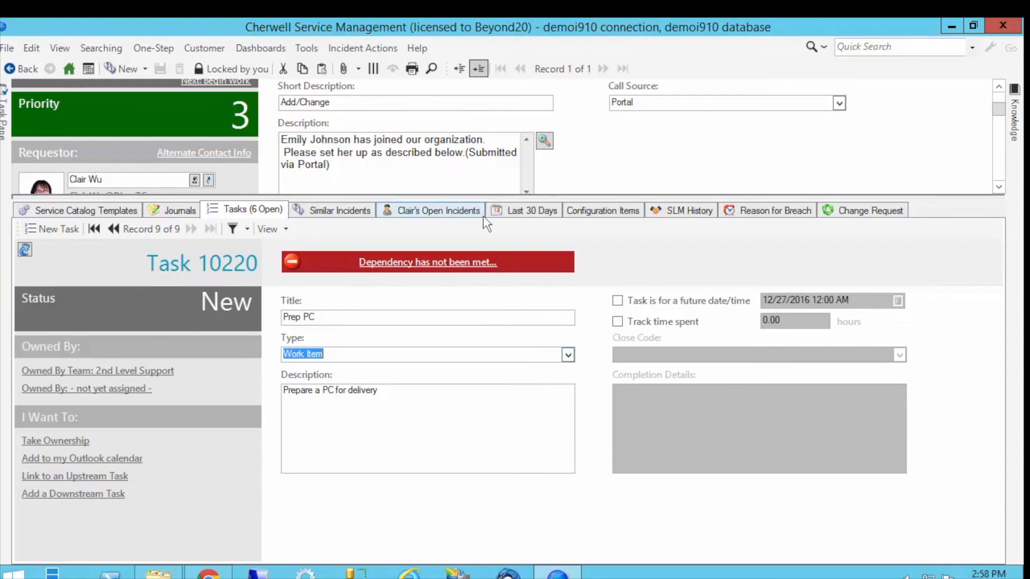
click(567, 355)
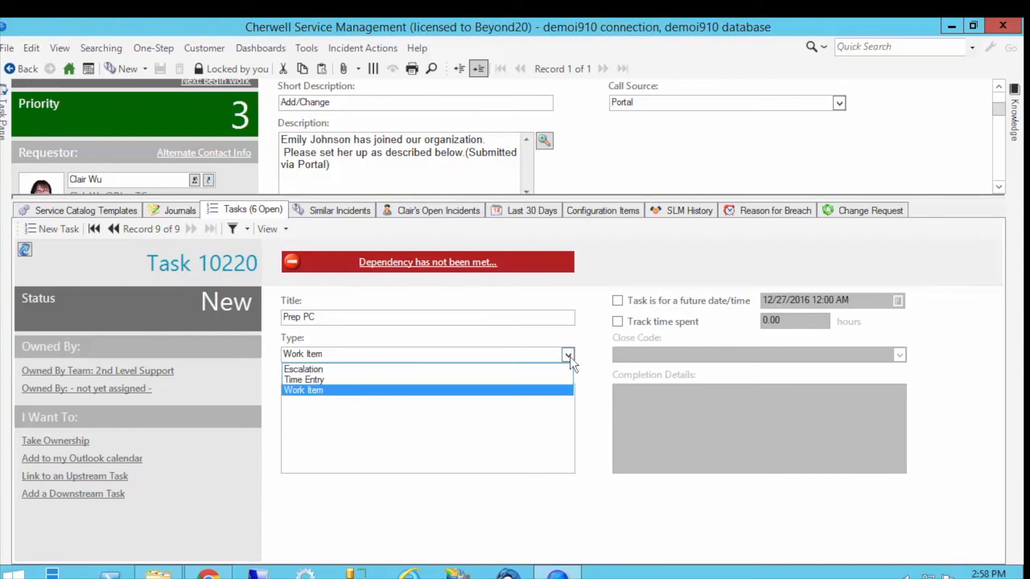
click(593, 365)
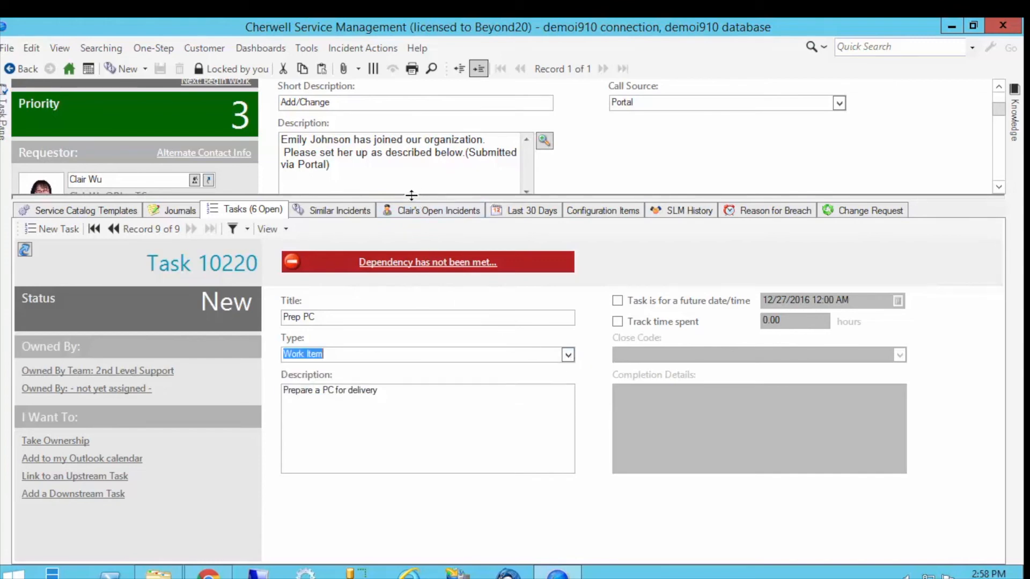
Enlarge the service request form above the task details and view its New Employee fulfillment fields.
drag(410, 197, 398, 425)
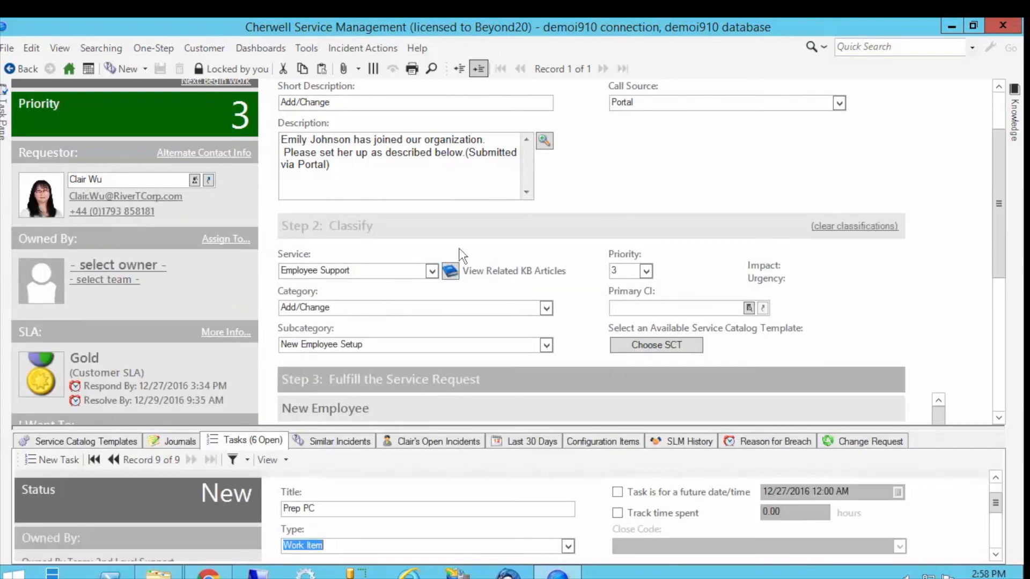
scroll(472, 239, down, 3)
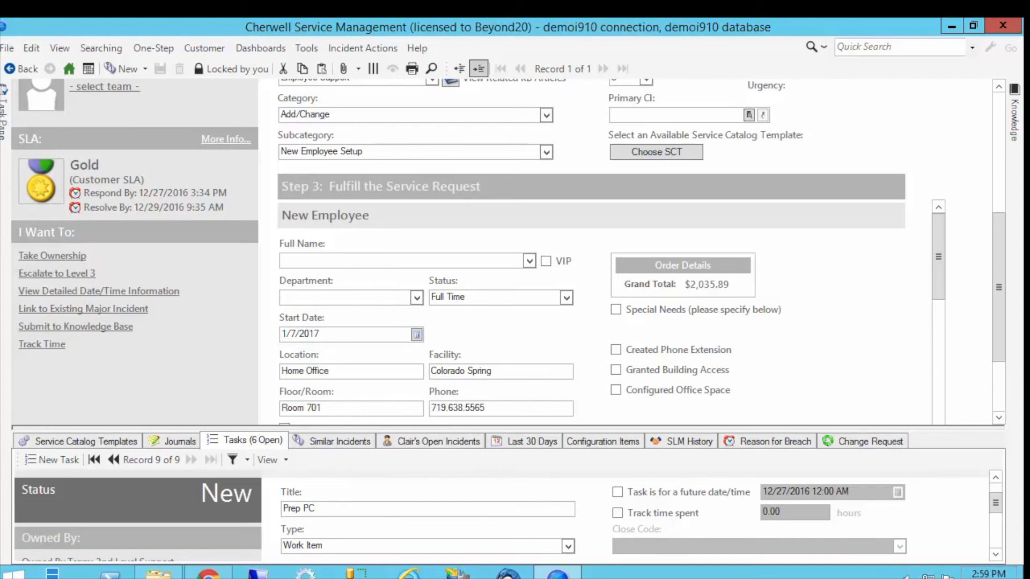
mouse_move(992, 573)
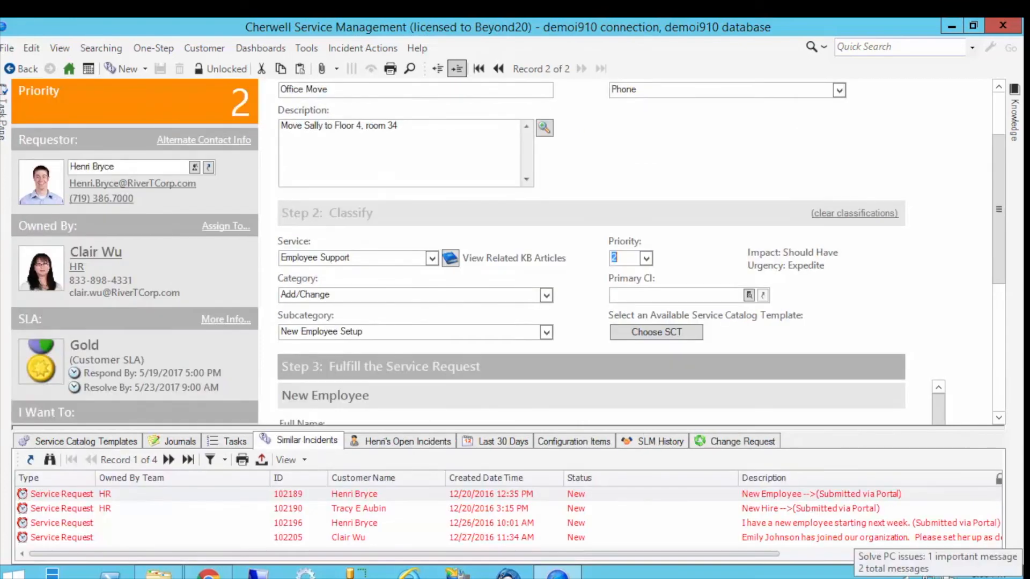
Look over the Office Move service request's classification, fulfillment fields and available actions, and show its Tasks.
scroll(218, 283, down, 3)
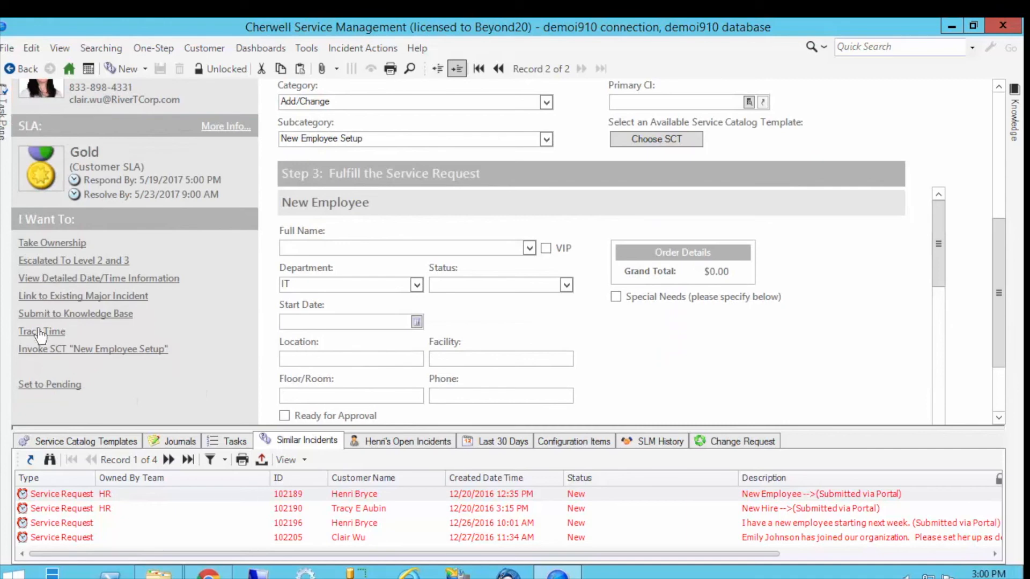
scroll(313, 308, up, 3)
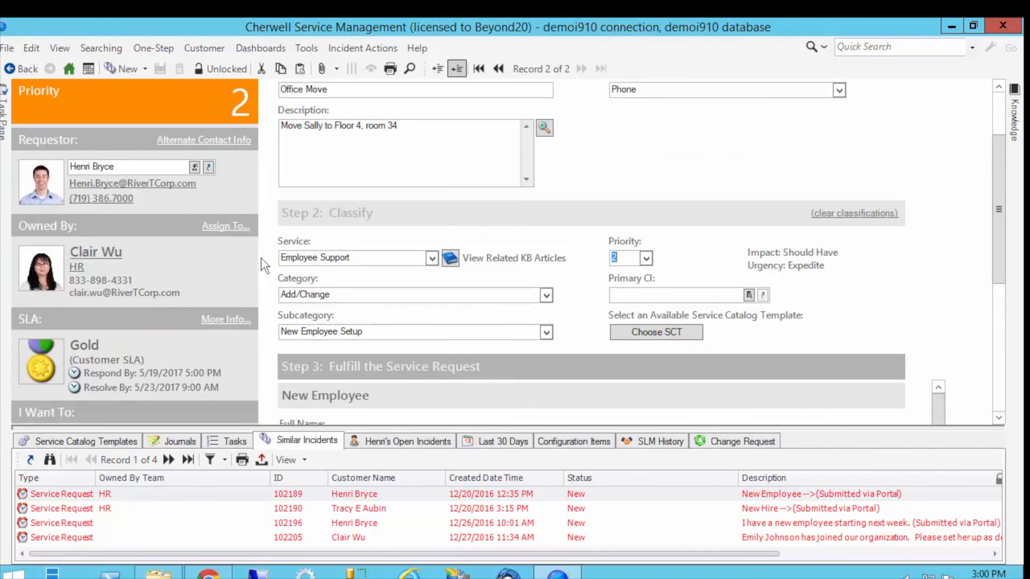
scroll(264, 265, down, 2)
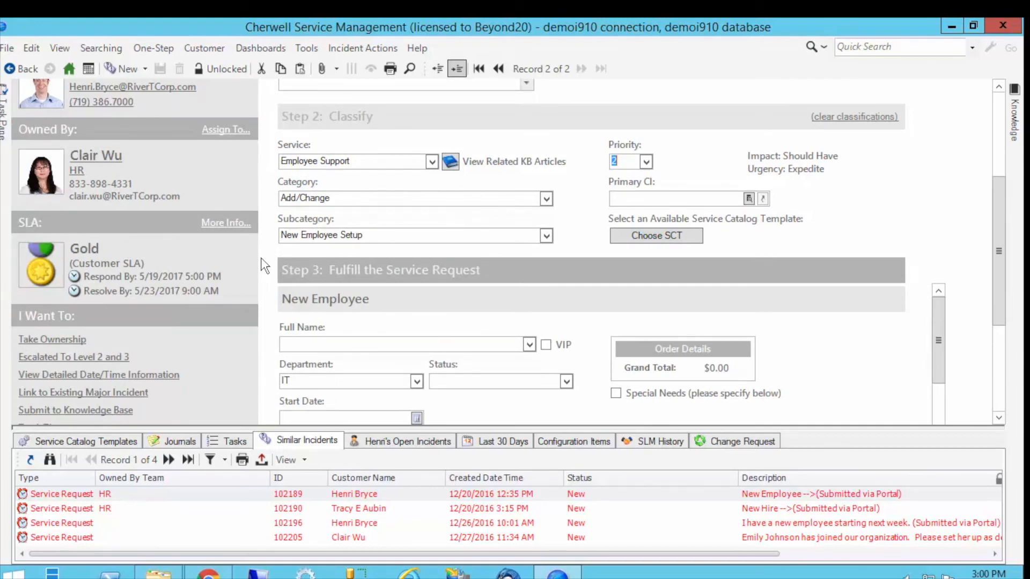
scroll(264, 265, down, 2)
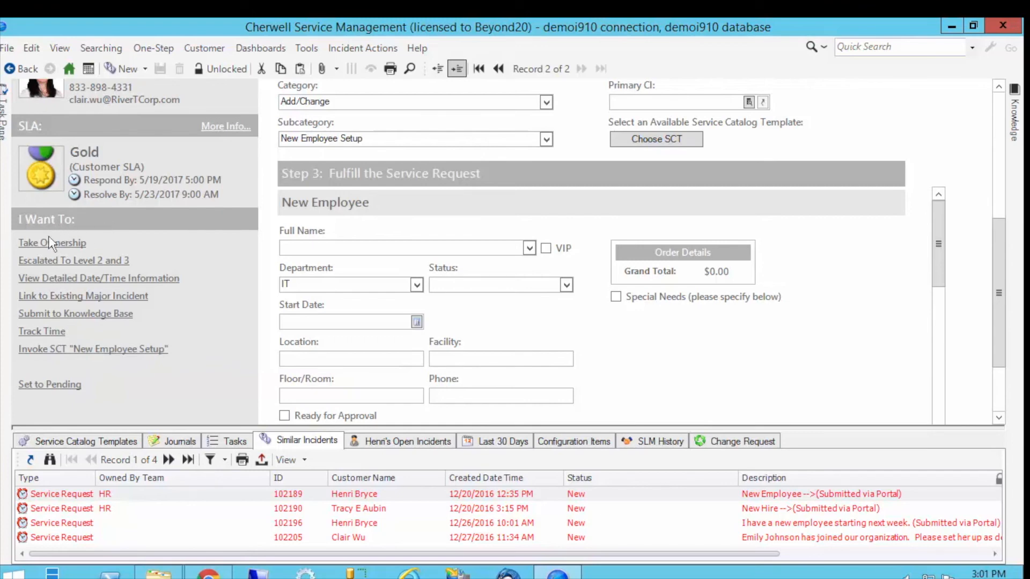
click(241, 440)
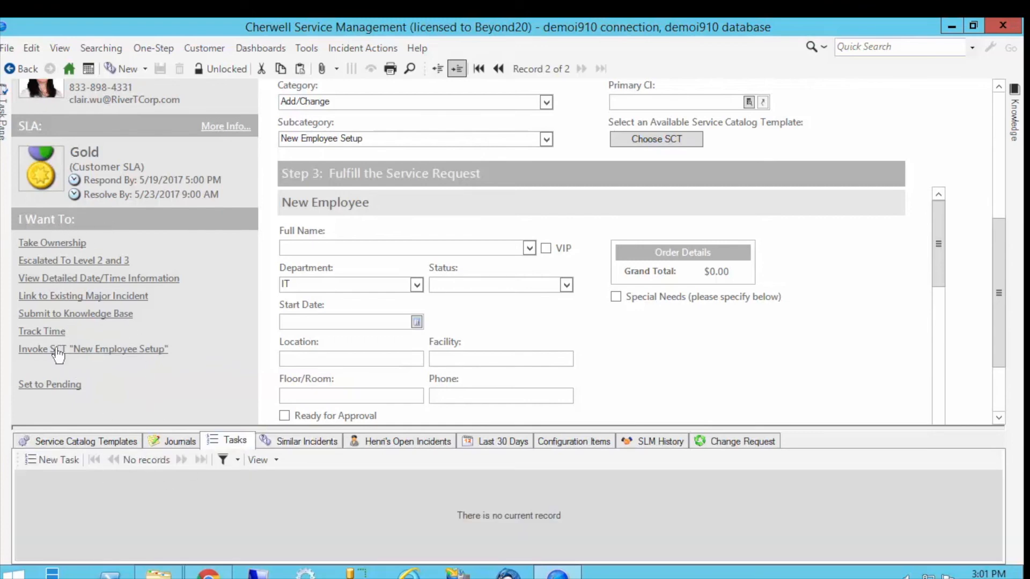
Track 2.00 hours against the Office Move request with the work description "Setting up cubicle walls.".
click(47, 333)
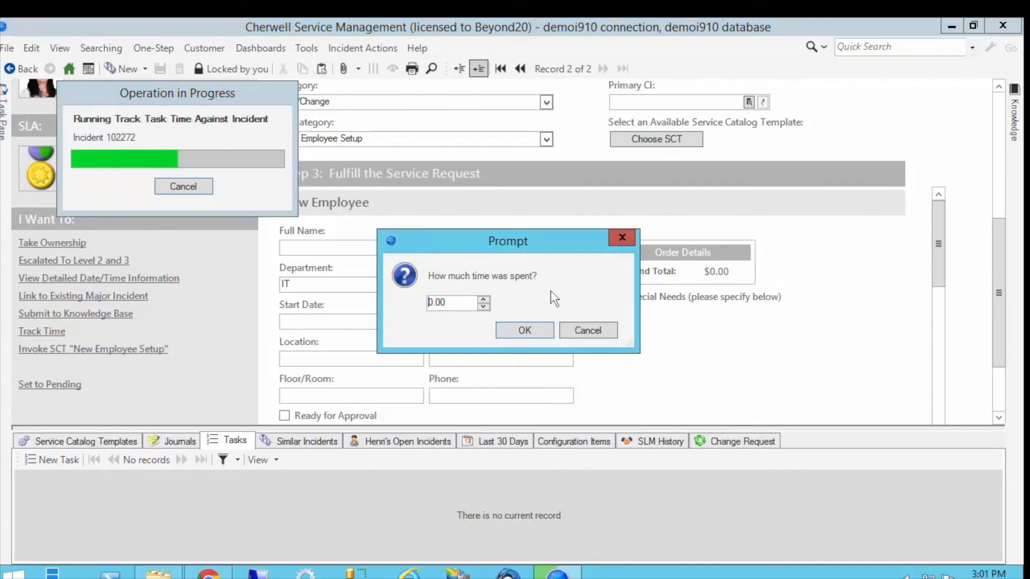
click(485, 299)
click(485, 300)
click(527, 329)
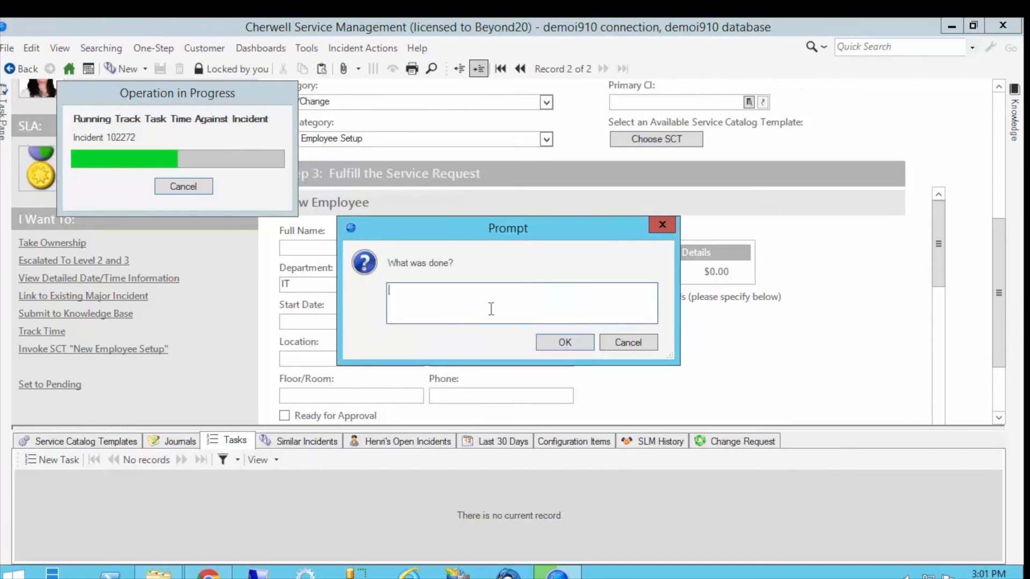
text(Setting up cubicle walls.)
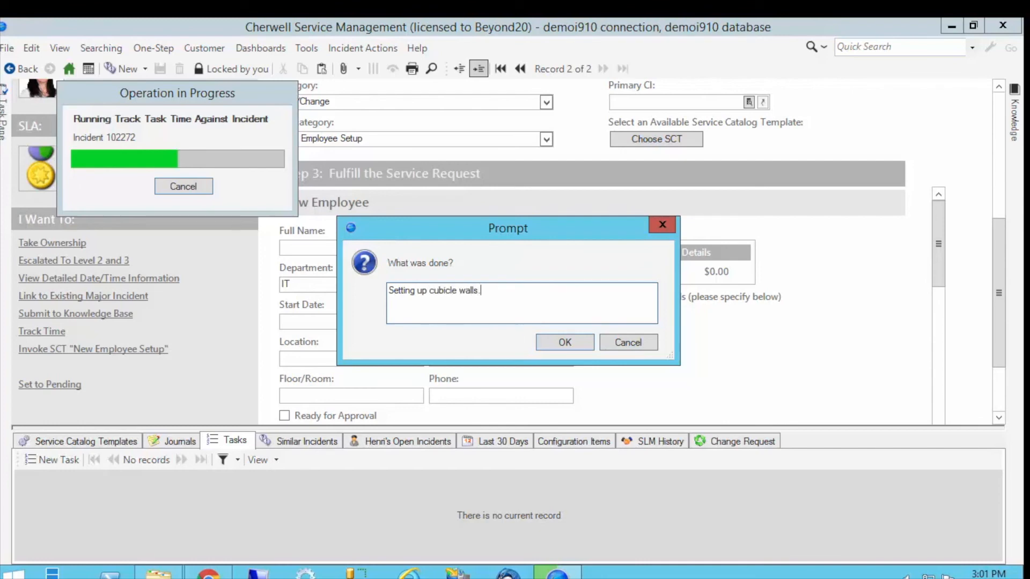
click(569, 342)
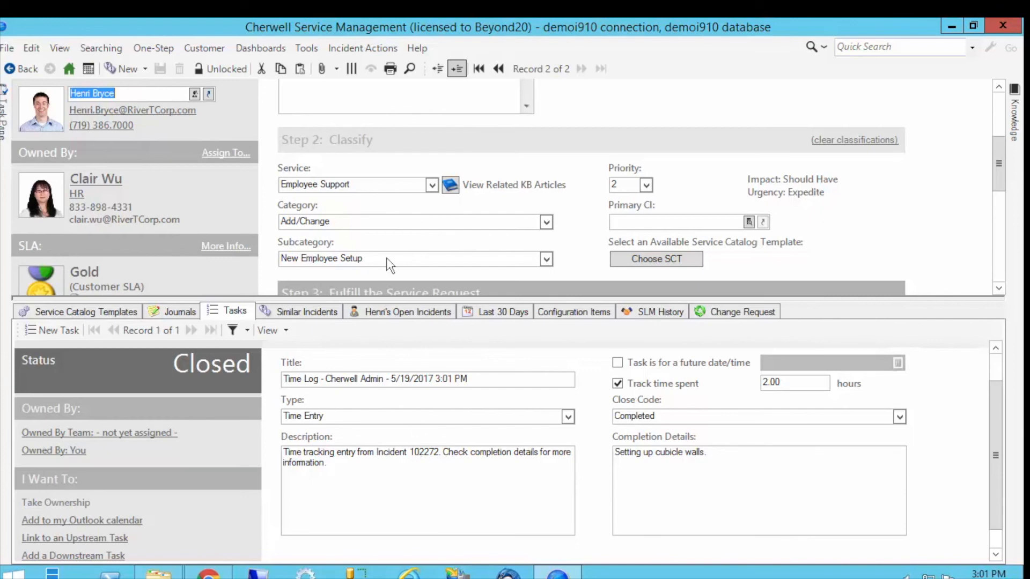
Track another 3.00 hours against the Office Move request with the work description "Dropping network cable.".
drag(389, 298, 257, 403)
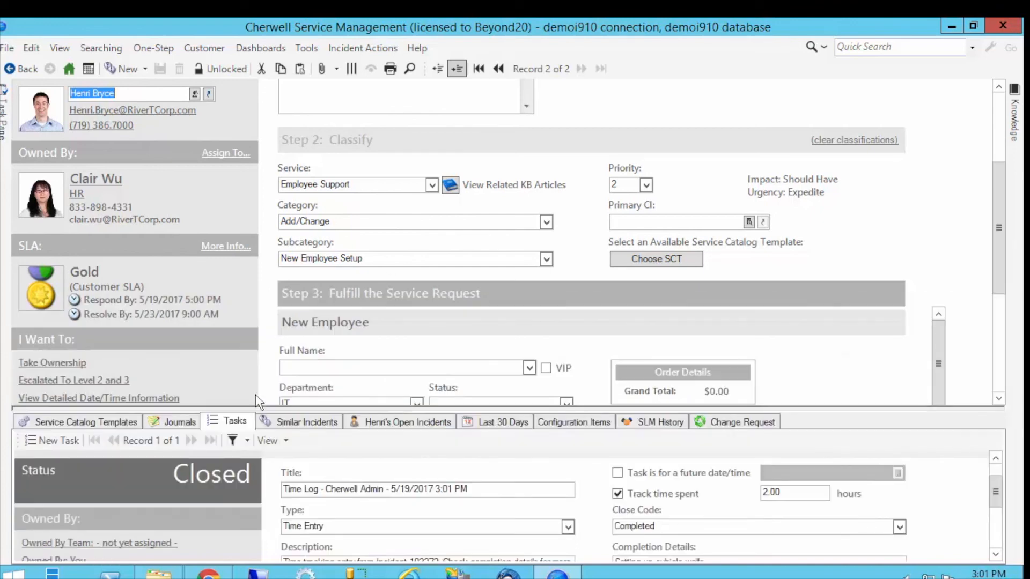
scroll(255, 394, down, 3)
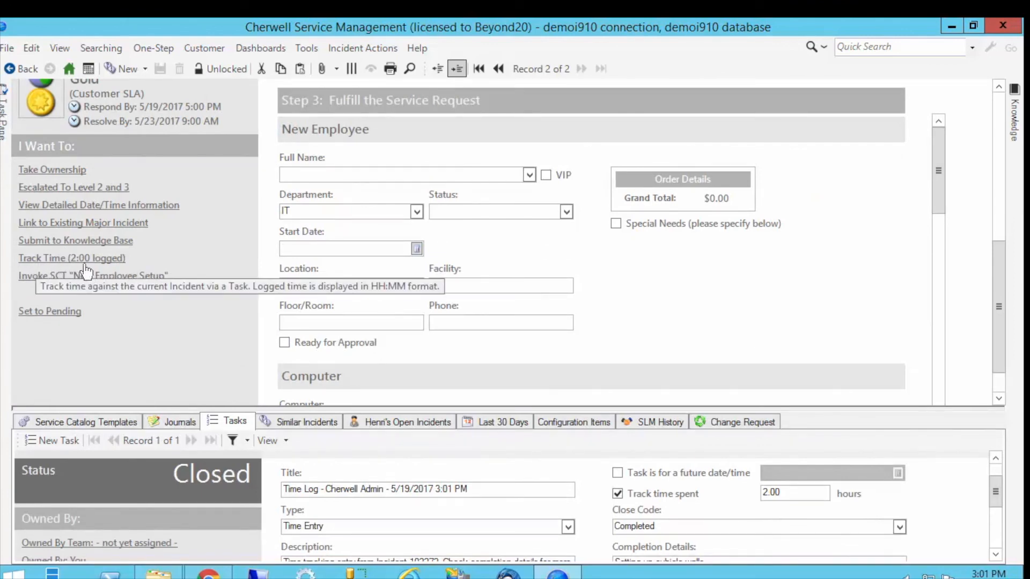
click(55, 259)
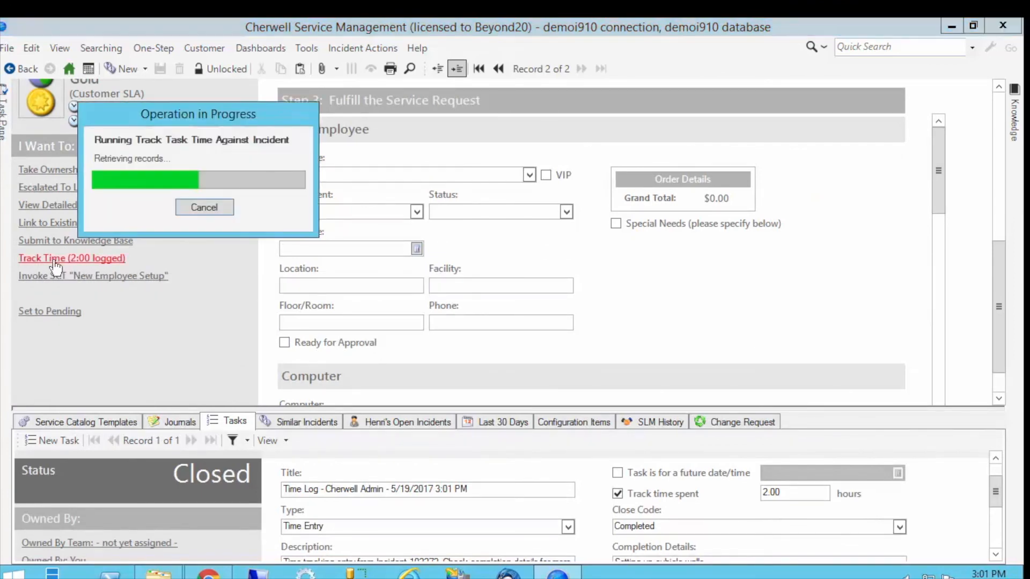
click(484, 301)
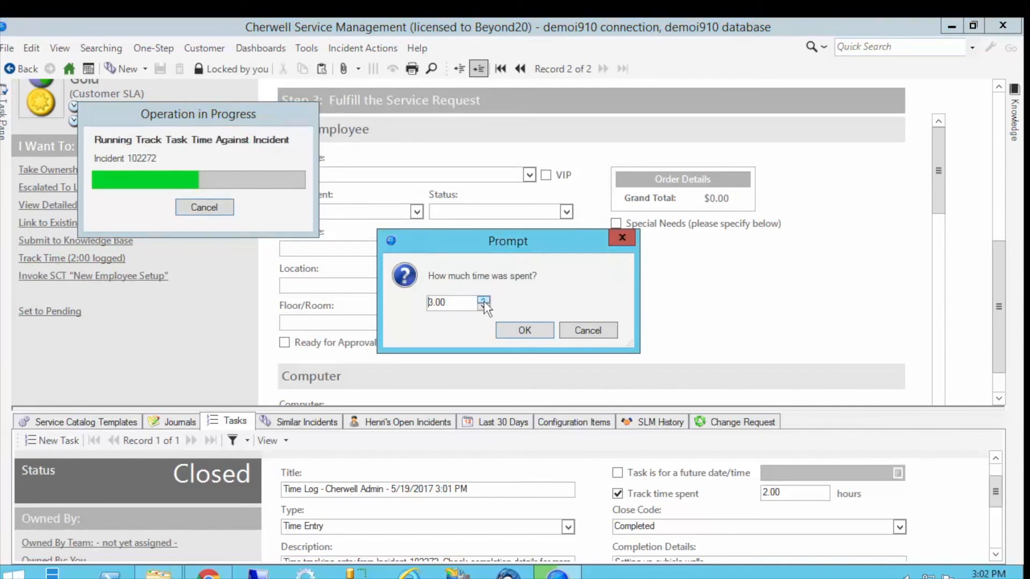
click(525, 329)
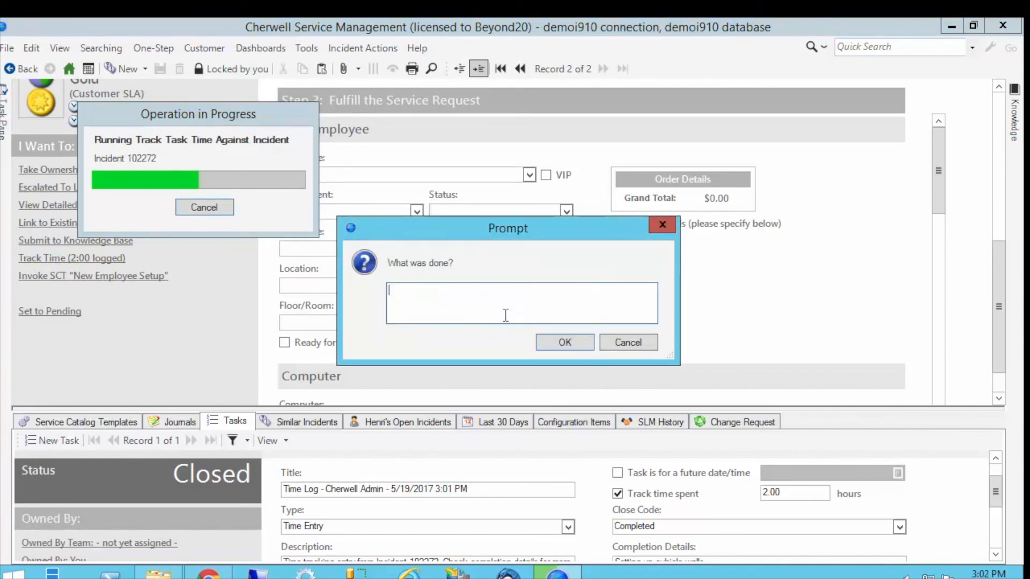
text(Dropping network cable.)
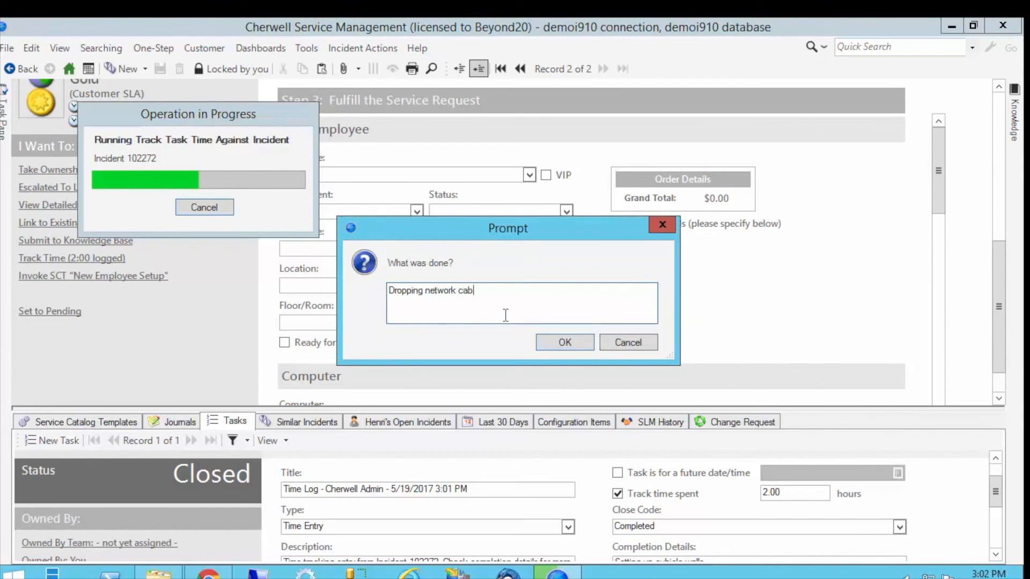
click(564, 344)
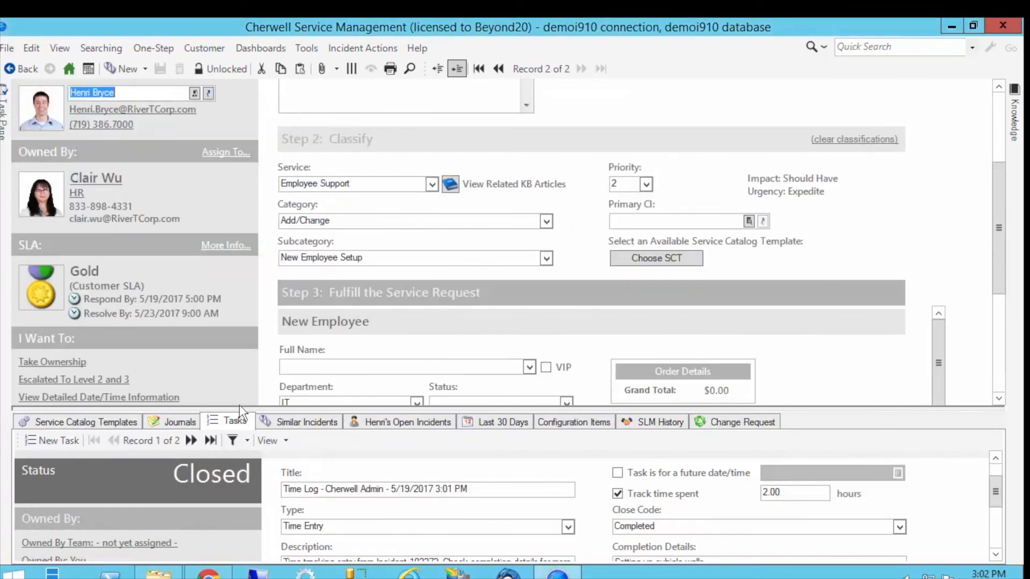
Review the first time log task's details and Type options, and the request's total logged time.
drag(238, 403, 249, 306)
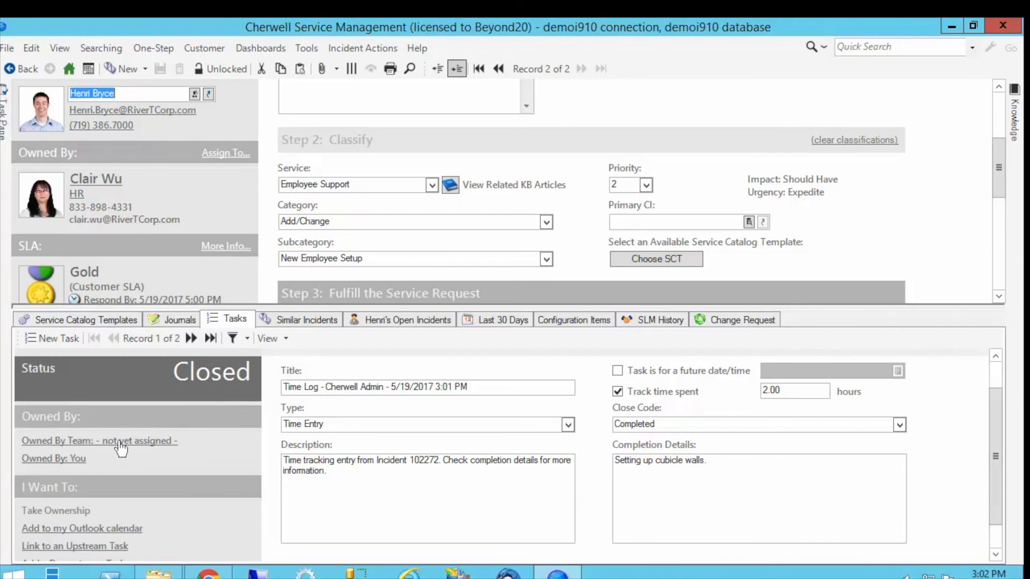
drag(225, 310, 236, 446)
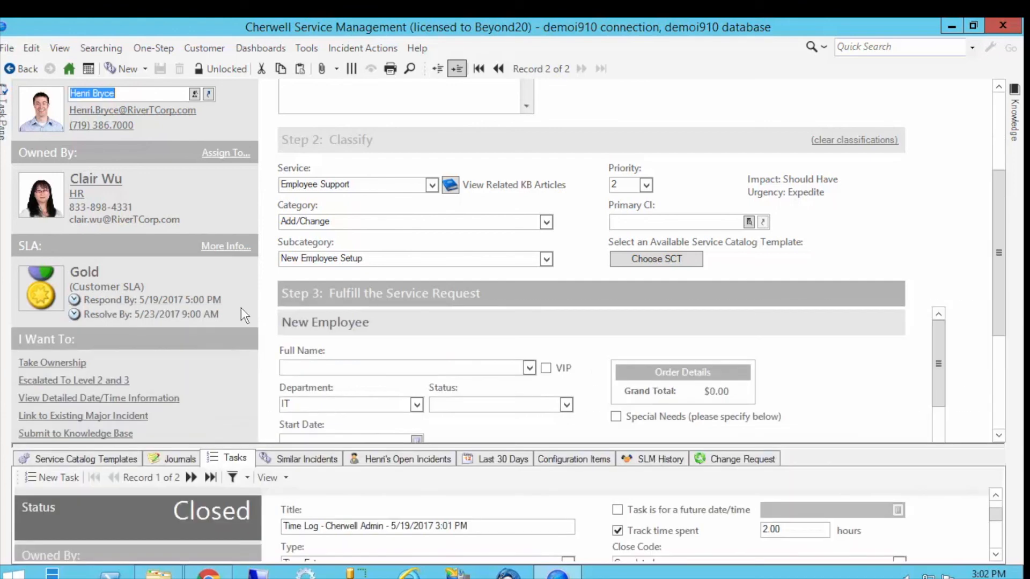
scroll(241, 308, down, 4)
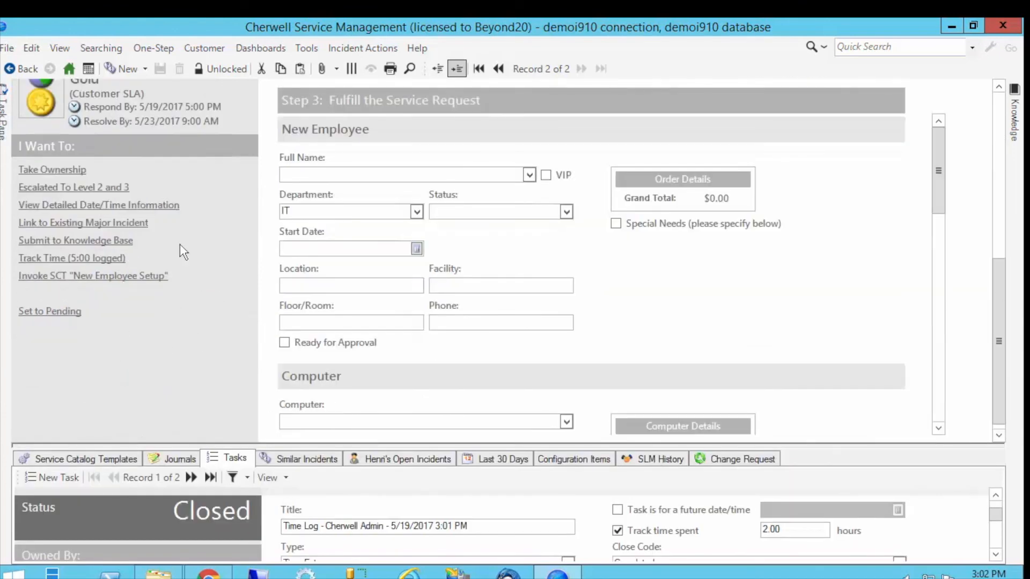
scroll(179, 244, up, 2)
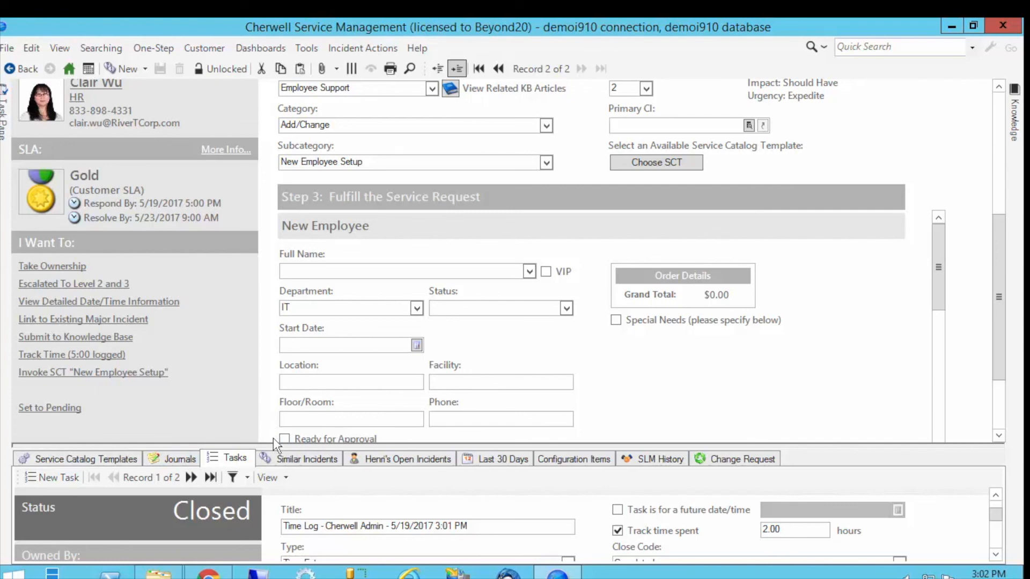
drag(273, 446, 285, 297)
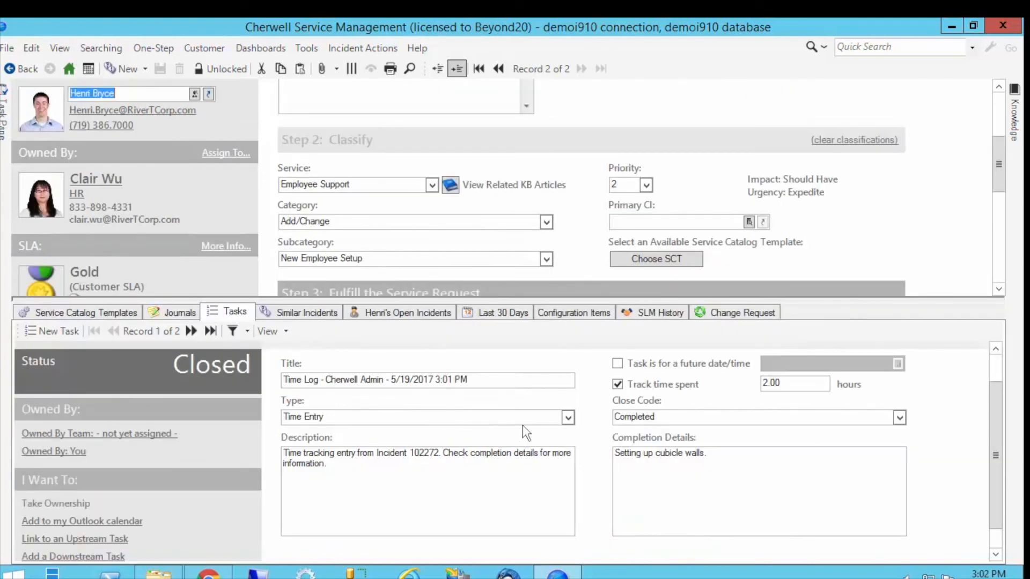
click(566, 418)
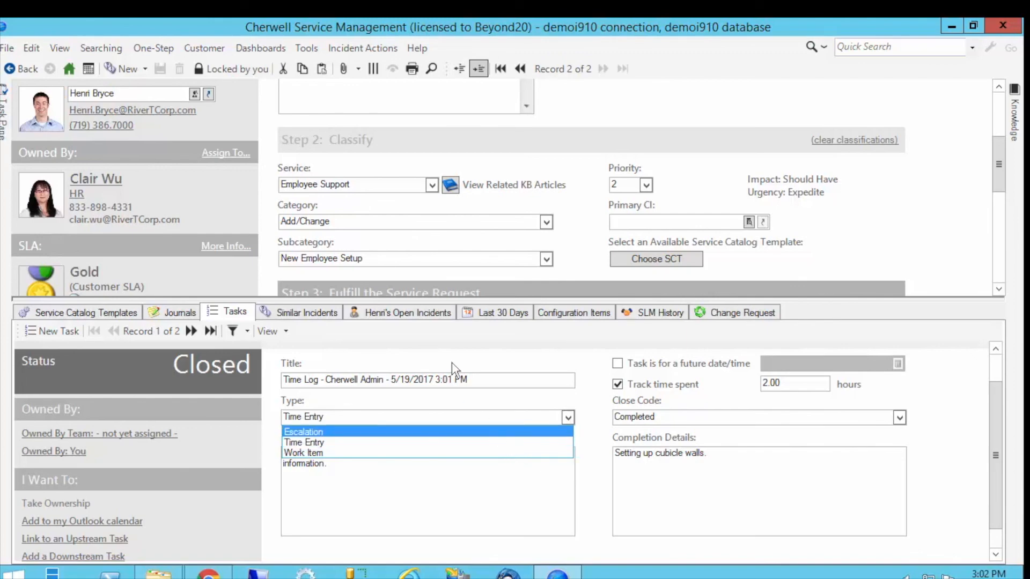
key(Return)
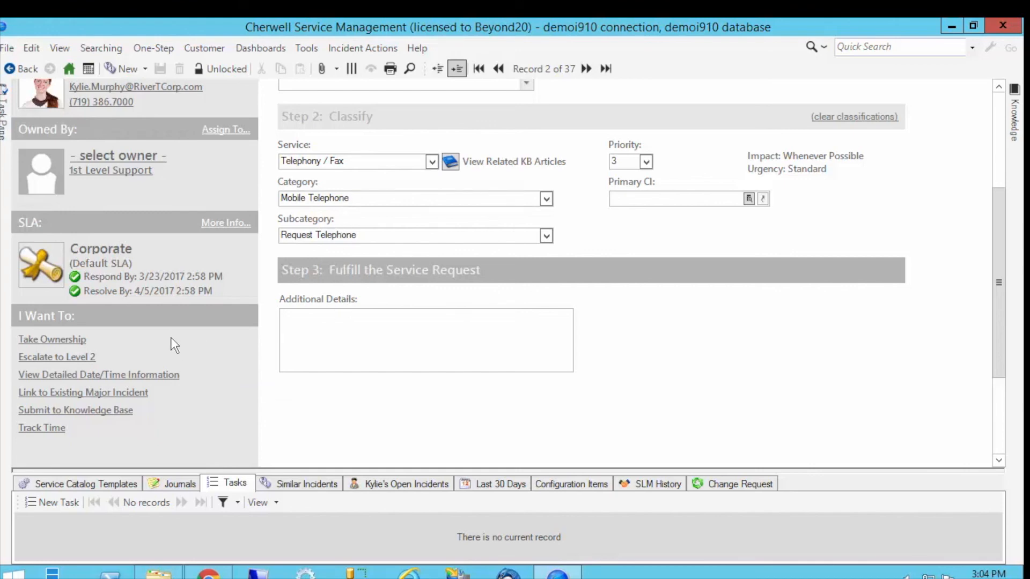
Escalate the mobile telephone request to Level 2 with the reason "Need assistance with new device." and enlarge the task details.
click(51, 358)
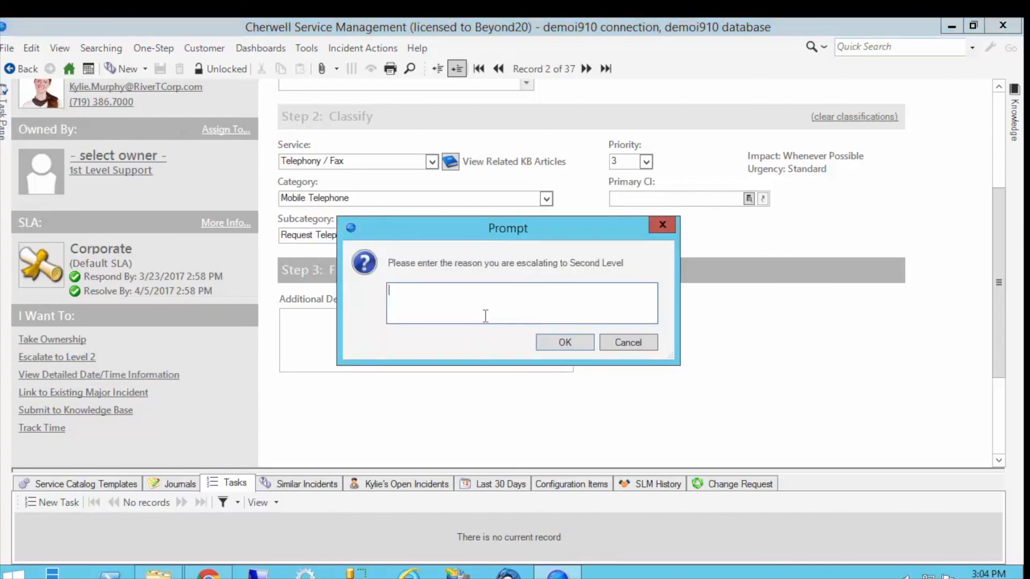
text(Need assistance with new )
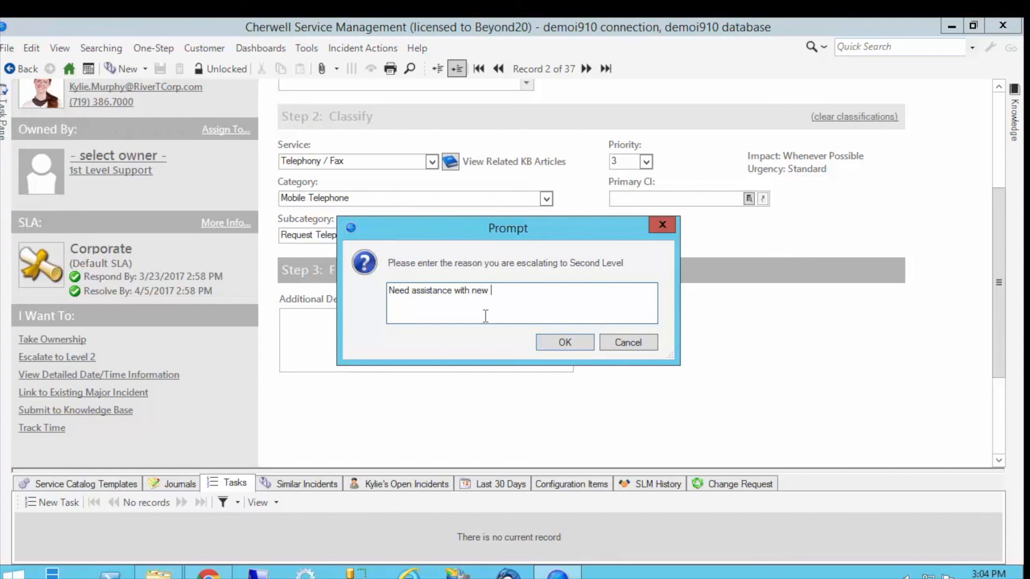
text(device.)
click(555, 340)
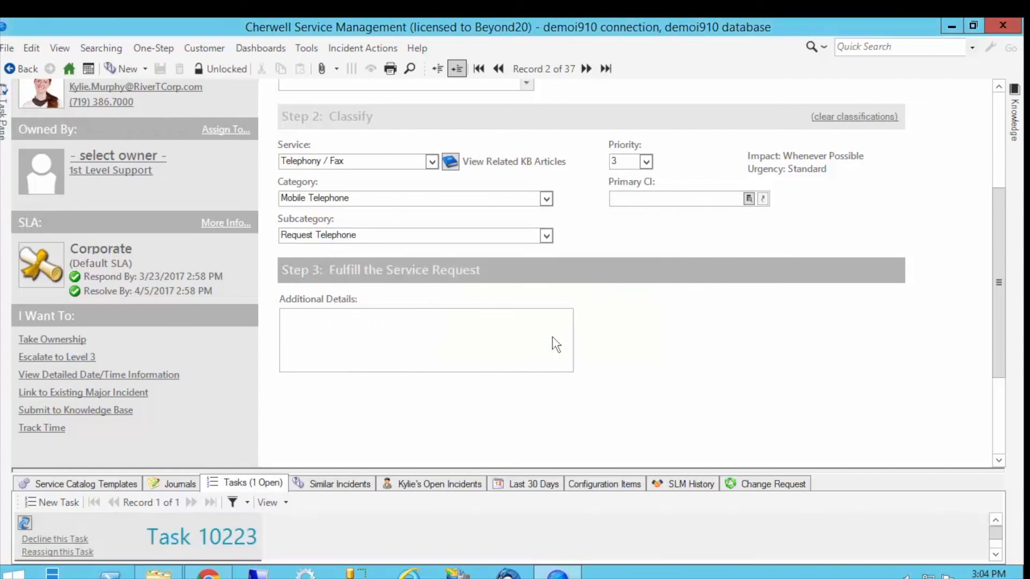
drag(281, 469, 284, 307)
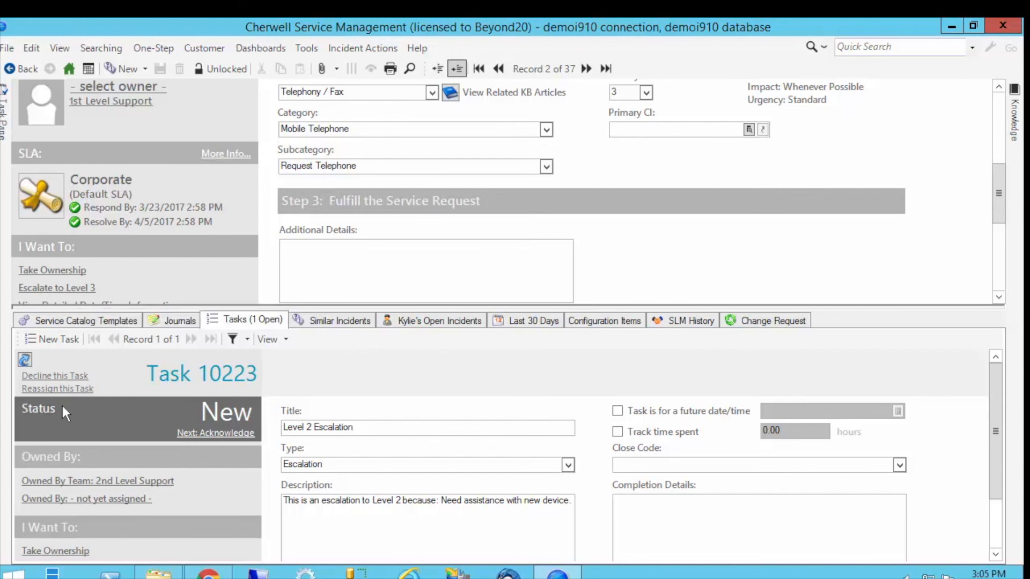
Escalate the mobile telephone request to Level 3 with the reason "Still need help".
click(73, 289)
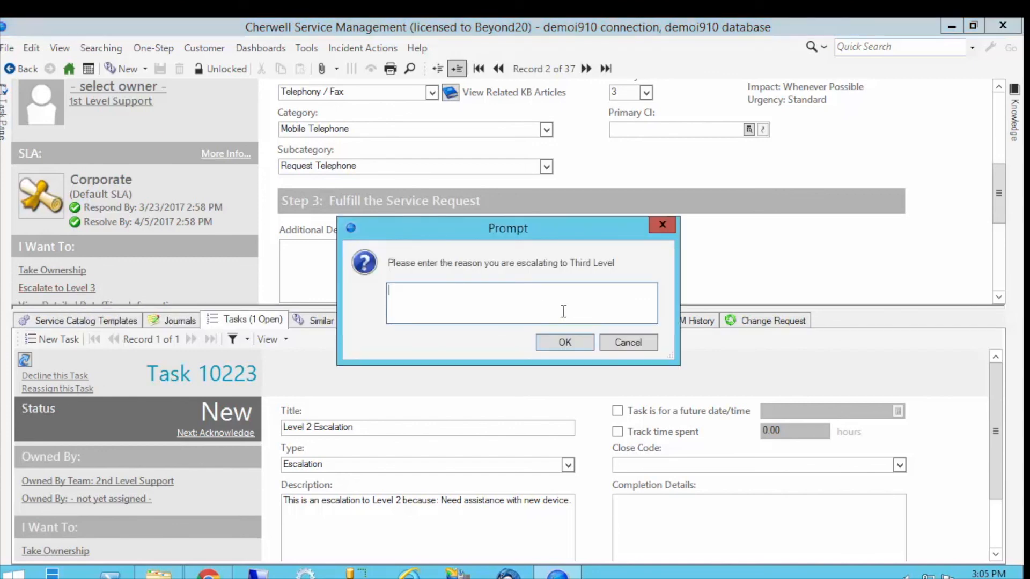
text(Still need help)
click(564, 342)
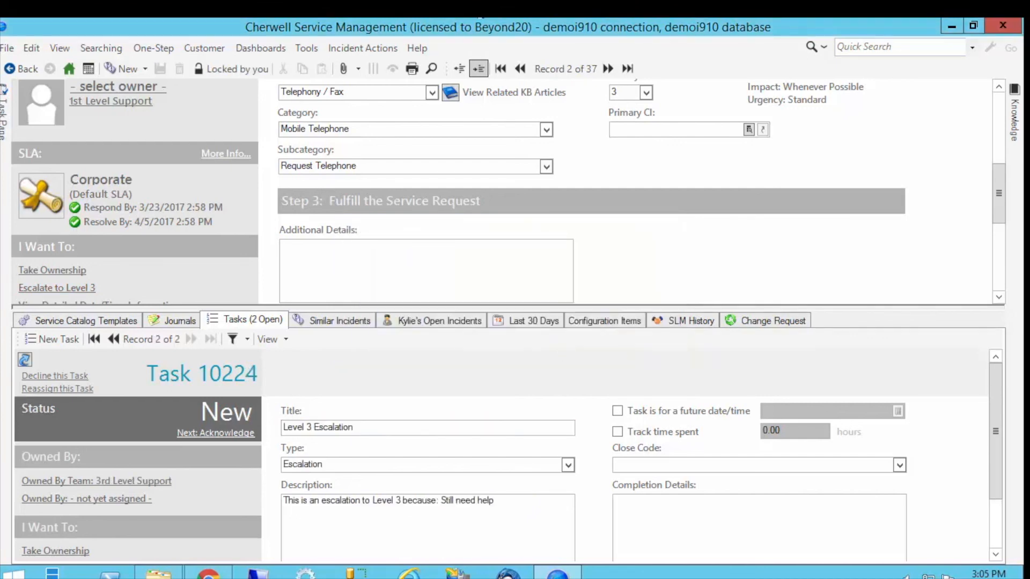
Show the escalation tasks as a list beside the task form and review the Level 3 Escalation task in an enlarged area.
click(263, 341)
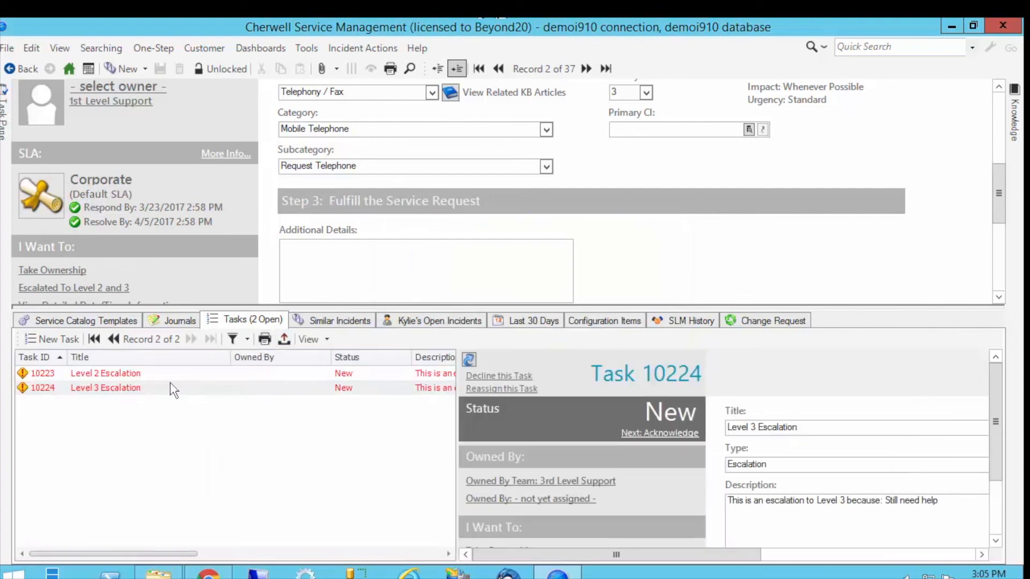
click(142, 387)
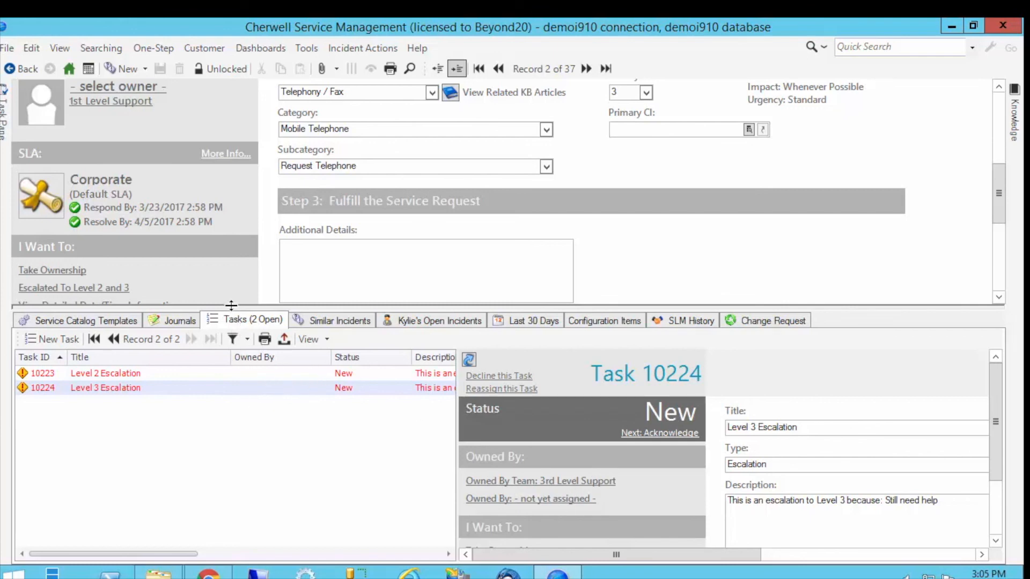
drag(231, 307, 229, 252)
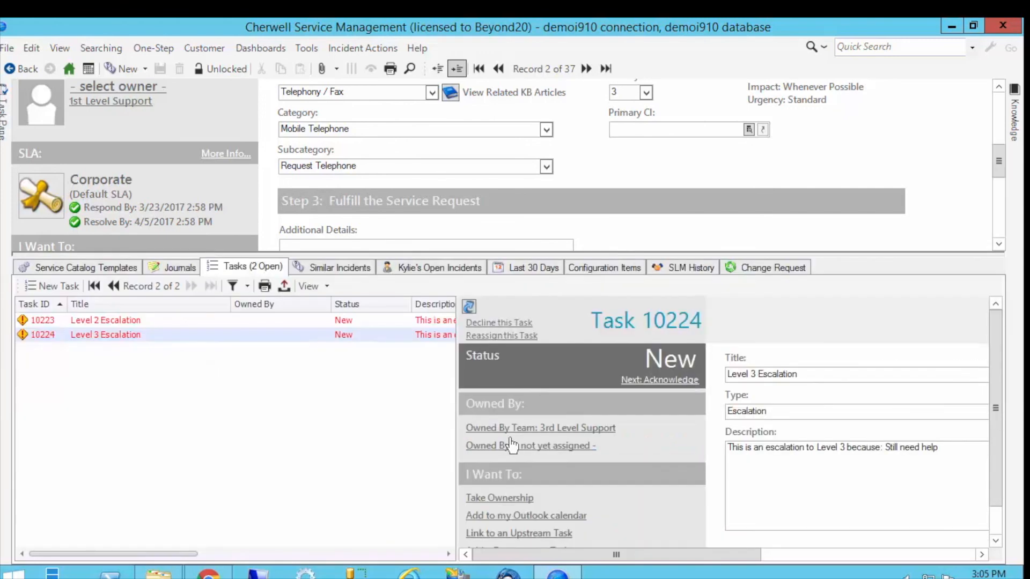